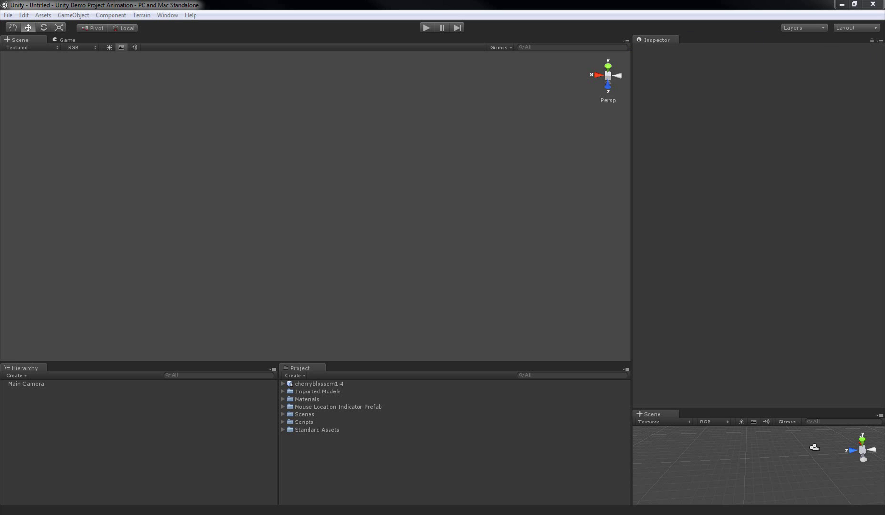
Import politicion-moves.FBX from the desktop's bahram models folder into the Unity project and display its animation import settings
mouse_move(884, 176)
left_click(842, 7)
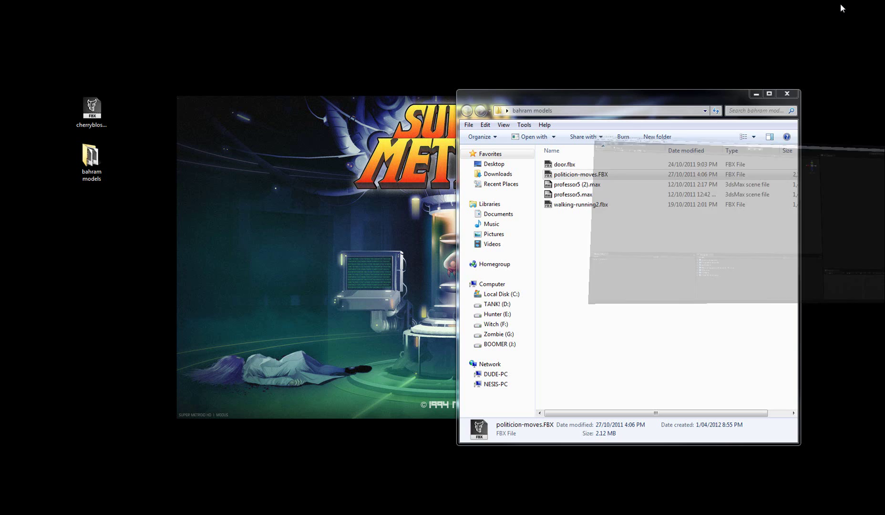
left_click(753, 94)
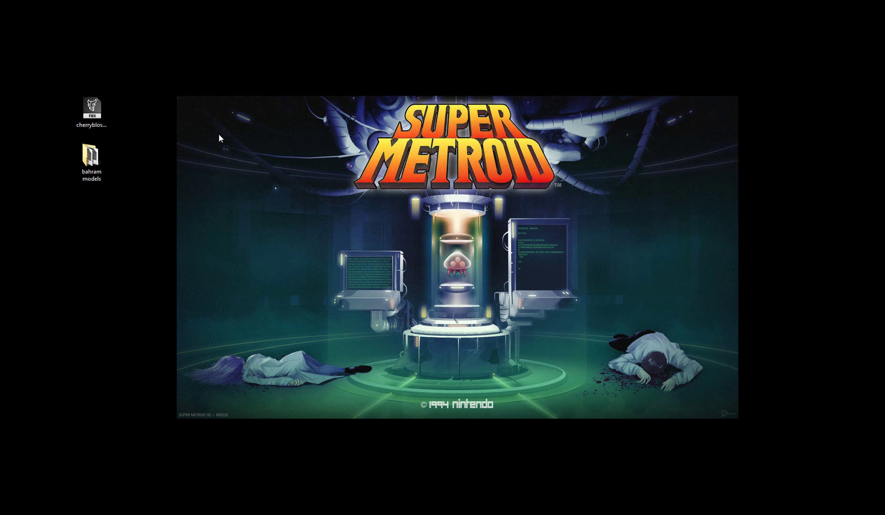
left_click(90, 161)
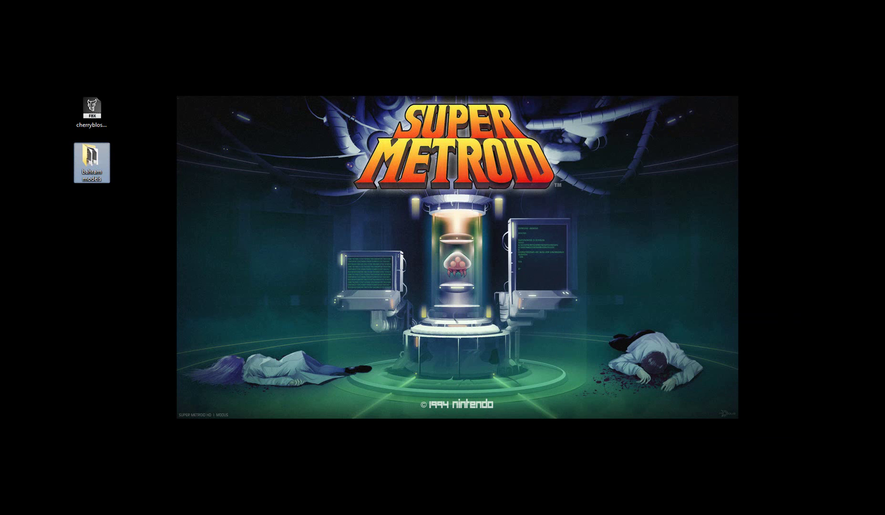
double_click(95, 150)
left_click_drag(592, 92, 503, 74)
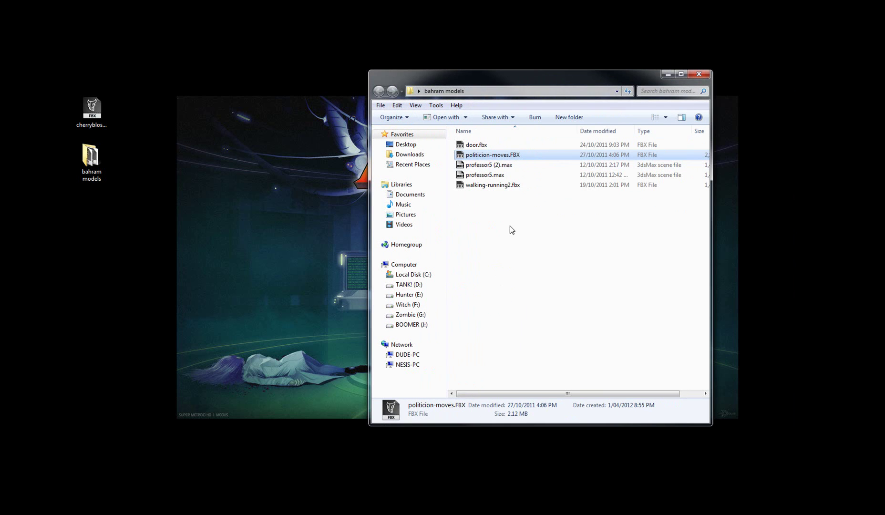
left_click(484, 205)
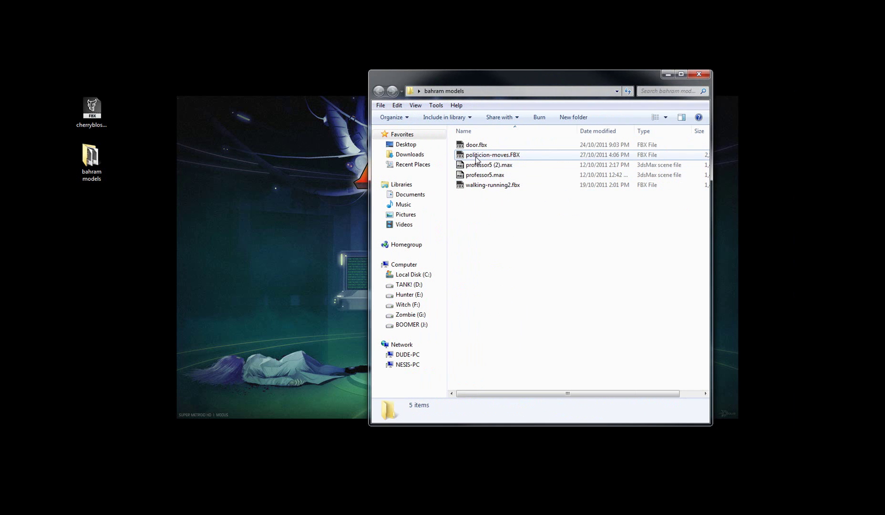
left_click_drag(462, 159, 309, 456)
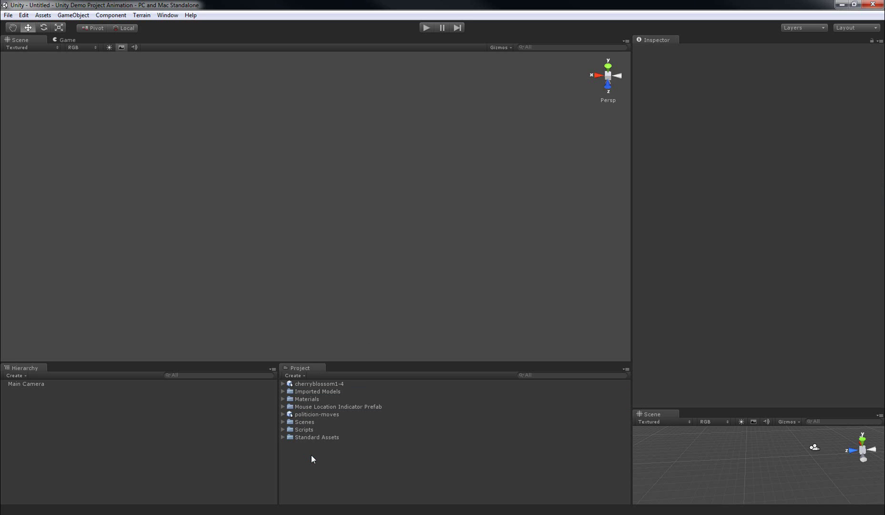
left_click(290, 414)
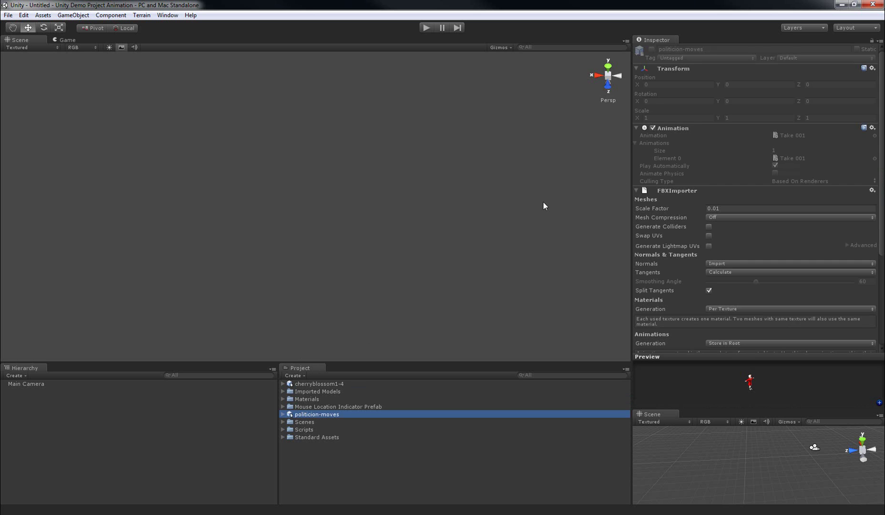
left_click_drag(881, 157, 882, 264)
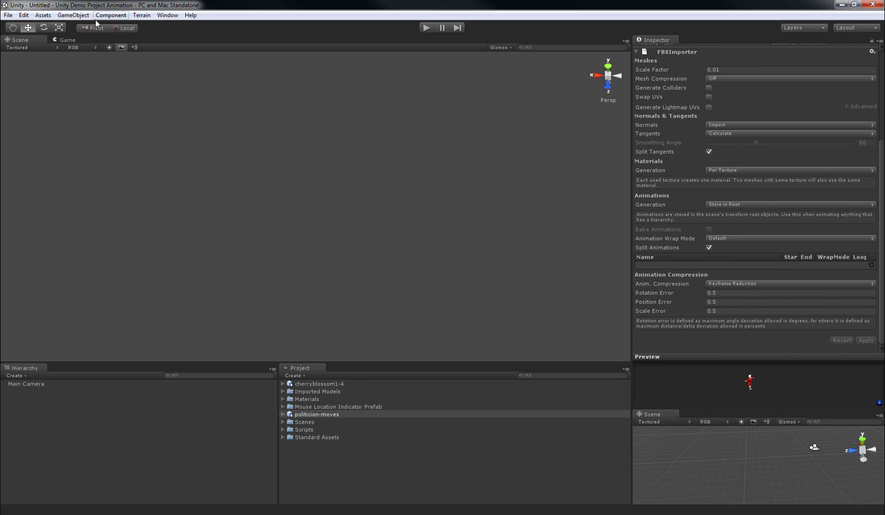
Import the complete Character Controller package into the project
left_click(63, 16)
mouse_move(50, 18)
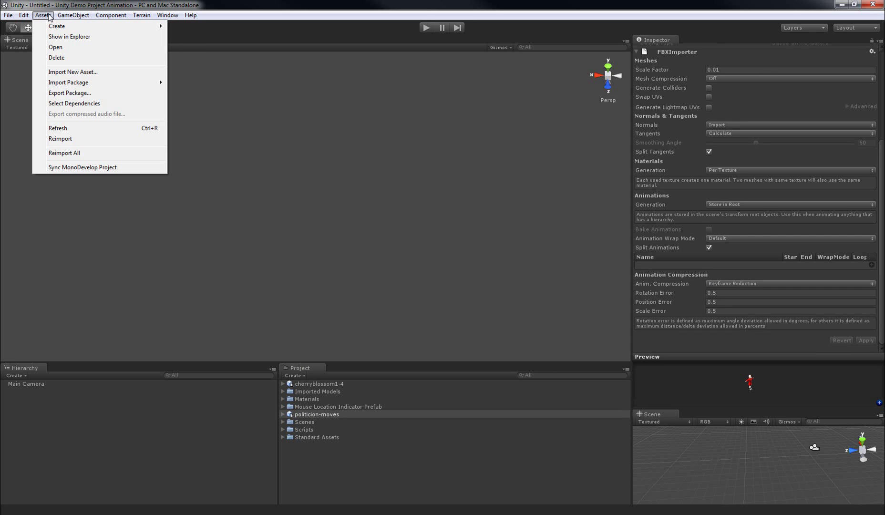
mouse_move(80, 84)
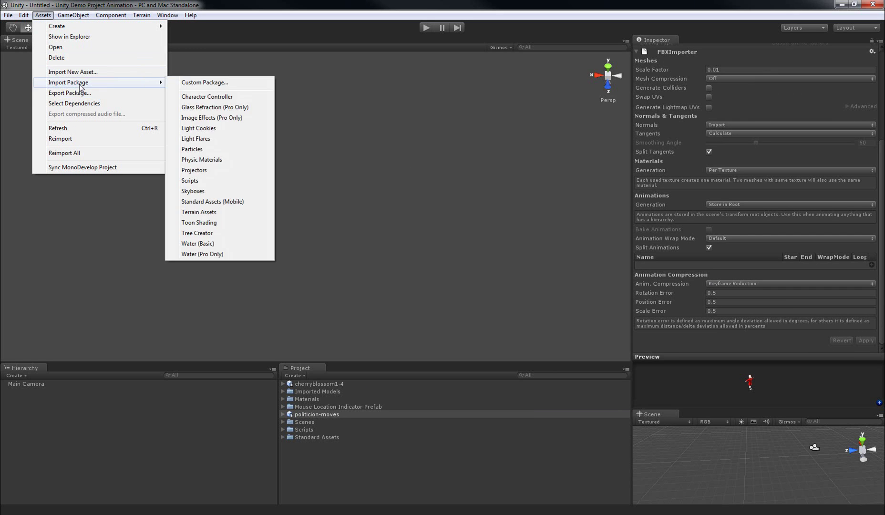
left_click(231, 99)
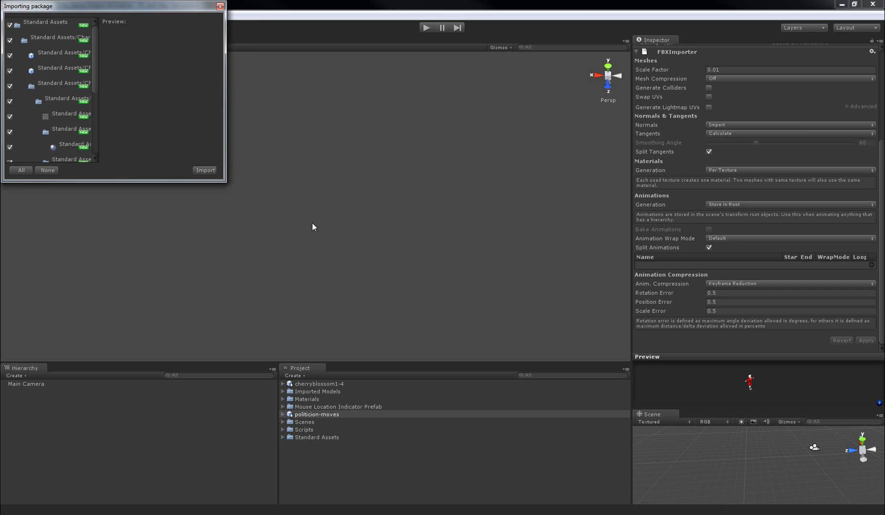
left_click(202, 171)
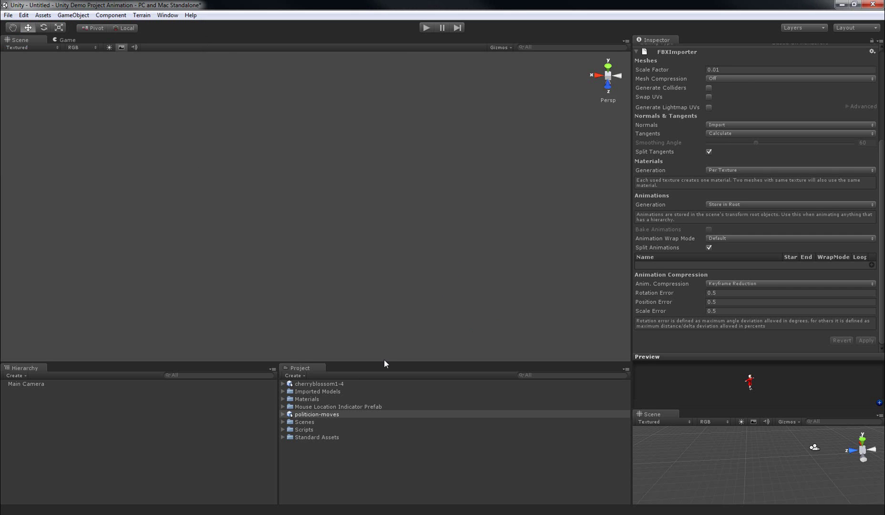
Add the 3rd Person Controller prefab from Standard Assets' Character Controllers folder to the scene hierarchy
left_click(283, 438)
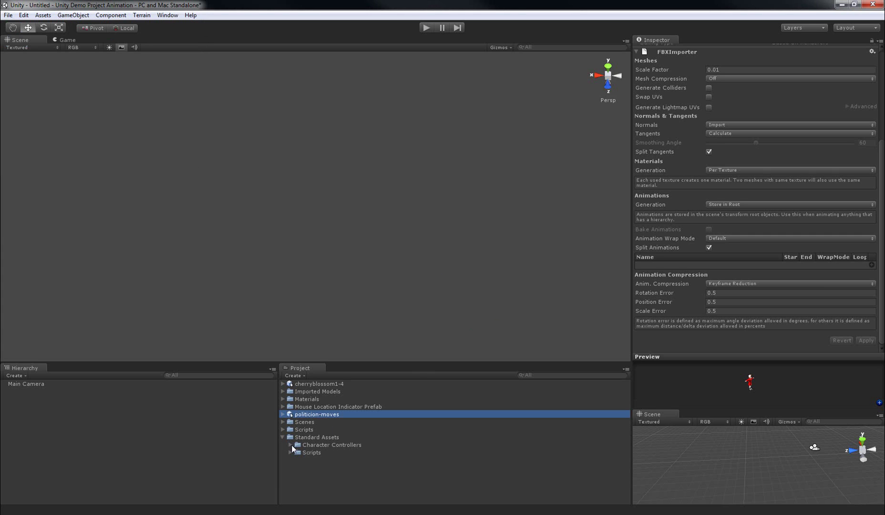
left_click(338, 444)
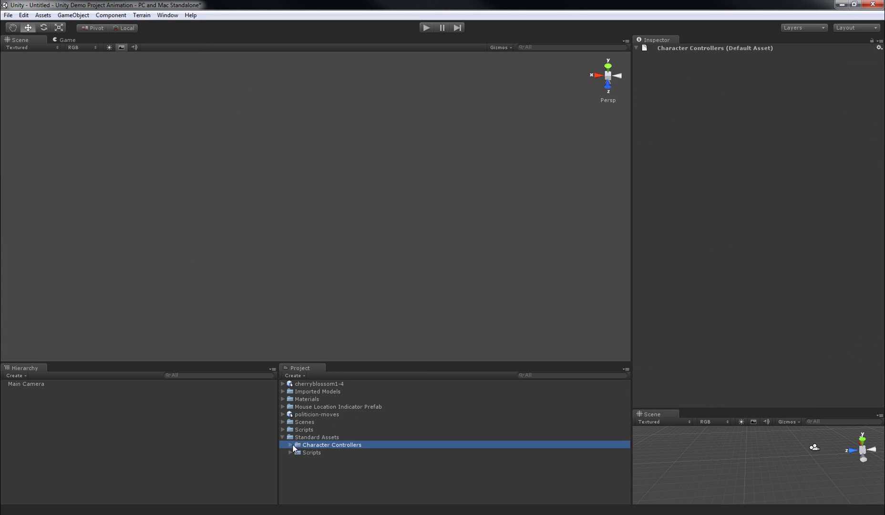
left_click(291, 444)
left_click(298, 467)
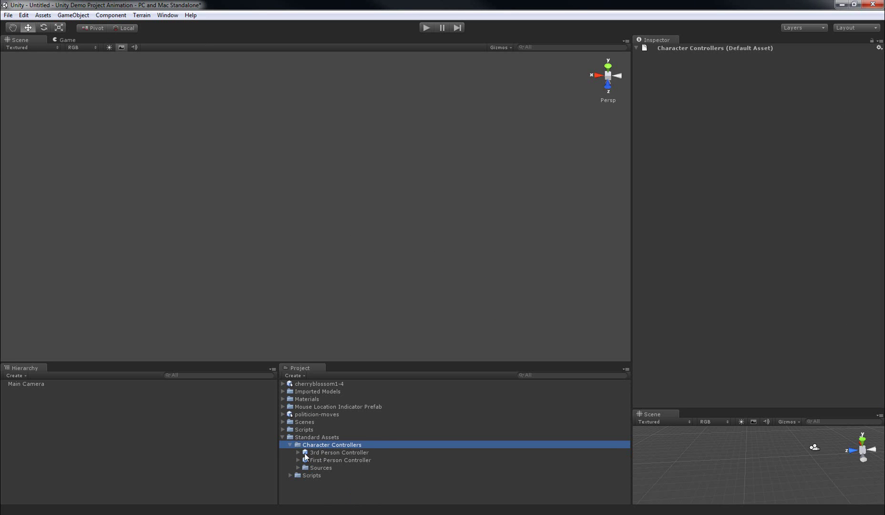
left_click_drag(307, 452, 22, 407)
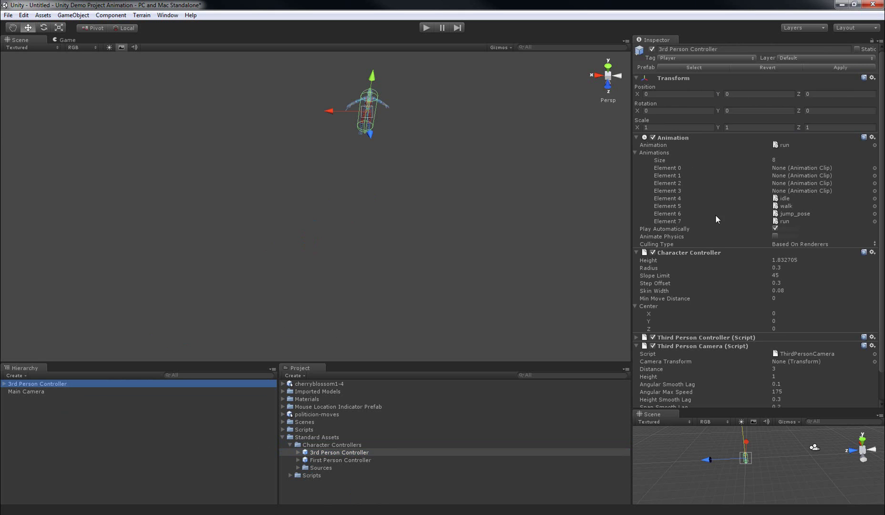
Collapse the controller's Animation and Character Controller components and examine the Third Person Controller script's animation and speed settings
left_click_drag(882, 247, 883, 282)
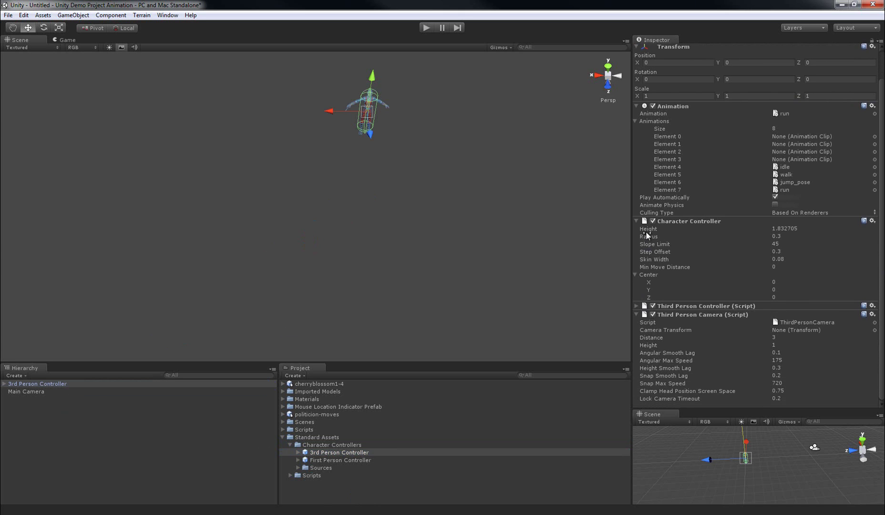
left_click(636, 220)
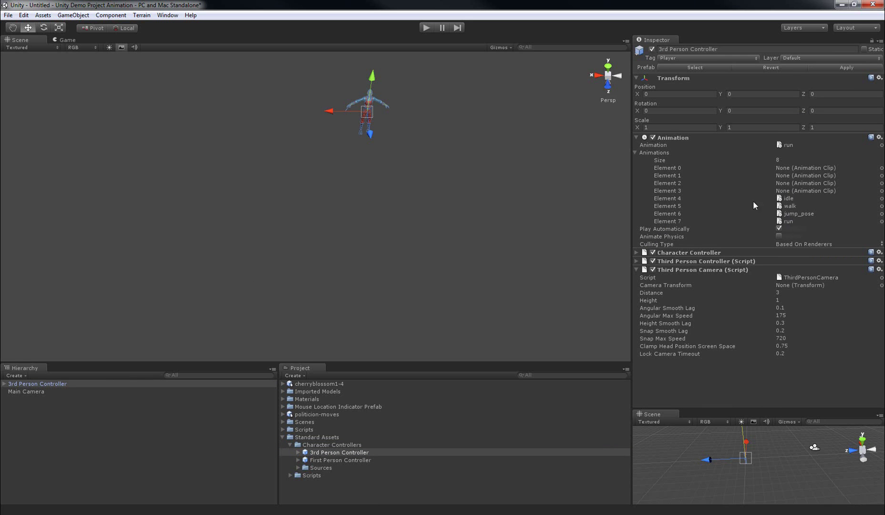
left_click(636, 138)
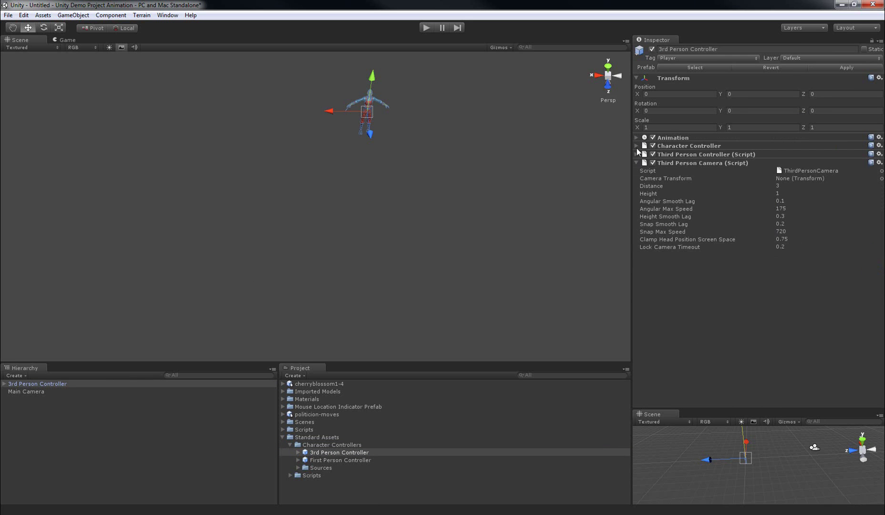
left_click(636, 155)
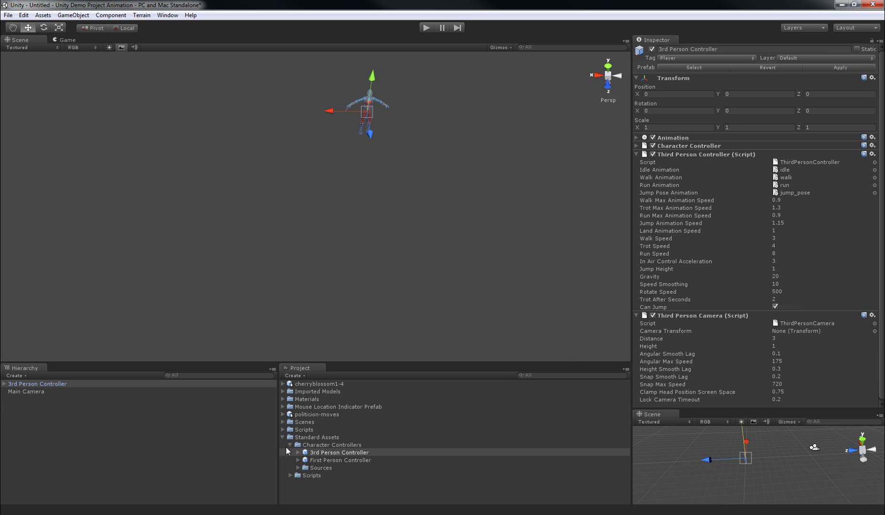
Add four split-animation clips to the import settings of the politicion-moves model
left_click(309, 413)
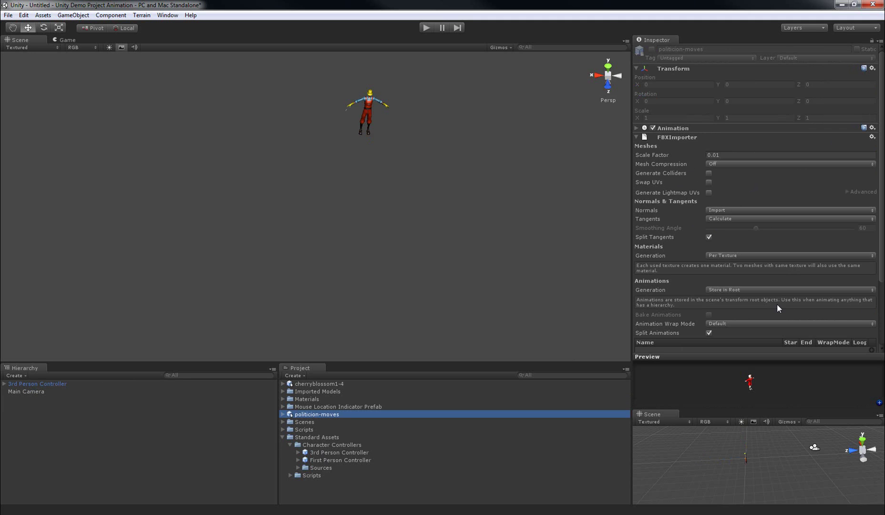
scroll(712, 260, "down", 3)
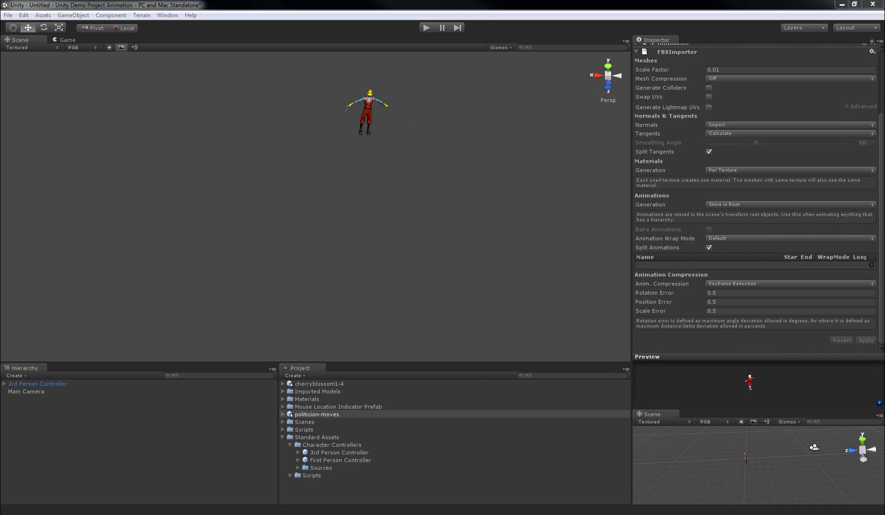
left_click(871, 265)
left_click(872, 273)
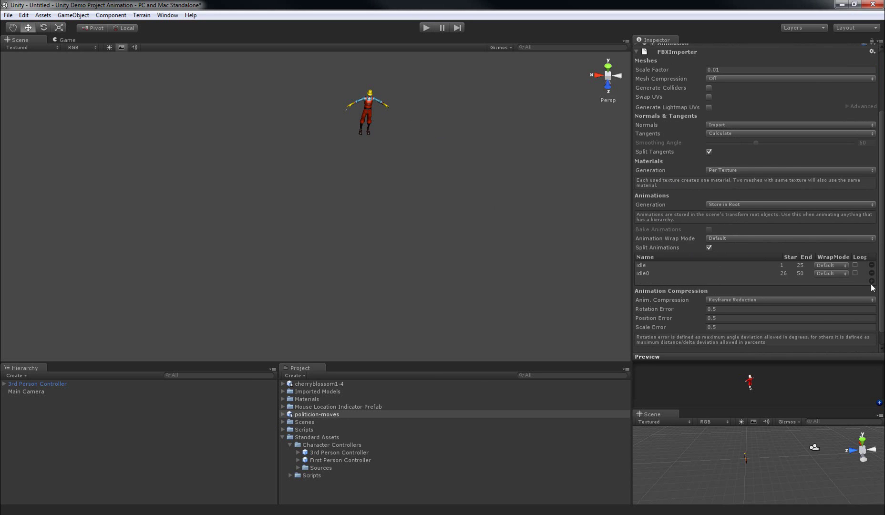
left_click(872, 282)
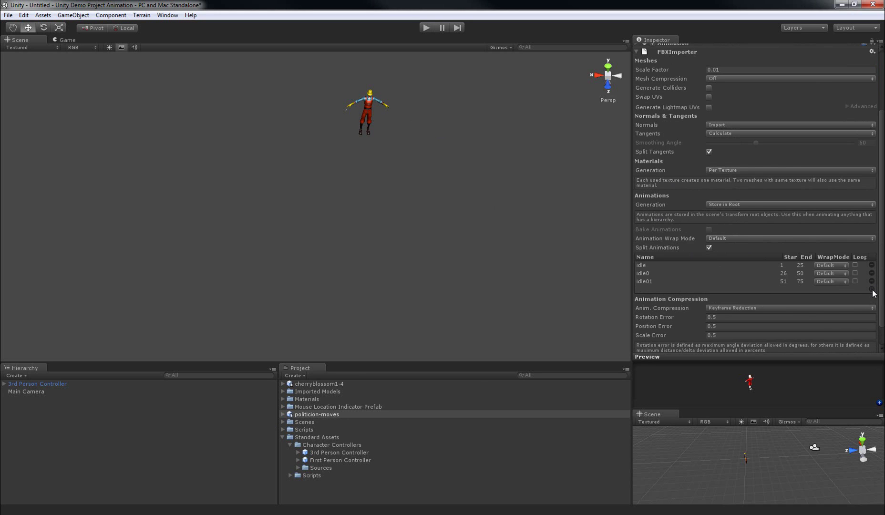
left_click(873, 289)
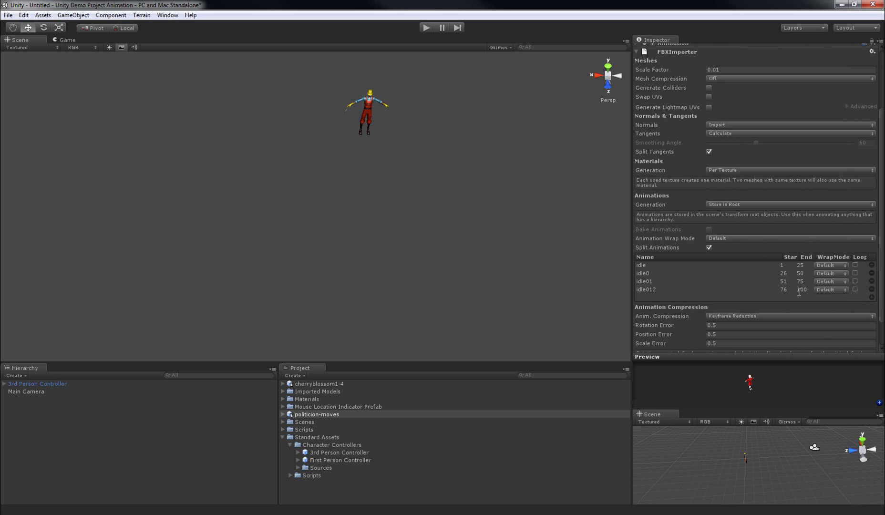
Set the idle clip's frame range to start at 0 and end at 15
left_click(789, 264)
type("0")
left_click(775, 265)
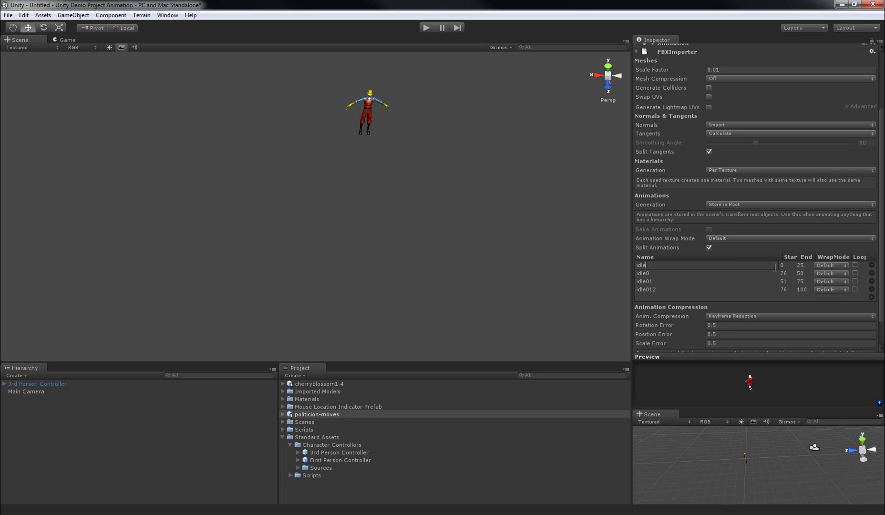
left_click(808, 265)
type("15")
key("Return")
Rename the second clip as walking and set its frame range to 33–63
left_click(661, 275)
type("walking")
key("Return")
left_click(789, 274)
type("33")
type("63")
key("Return")
Rename the third clip as running and set its frame range to 33–63
left_click(682, 283)
type("running")
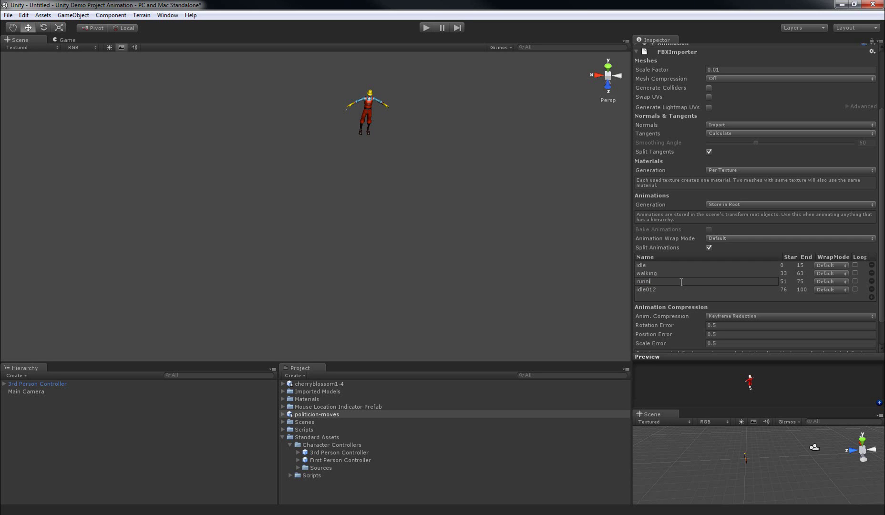
key("Return")
type("33")
left_click(806, 282)
type("63")
key("Return")
Rename the fourth clip as jump pose and set its frame range to 102–103
left_click(721, 290)
key("BackSpace")
key("BackSpace")
key("BackSpace")
key("BackSpace")
key("BackSpace")
key("BackSpace")
key("BackSpace")
type("jump pose")
key("Return")
left_click(788, 289)
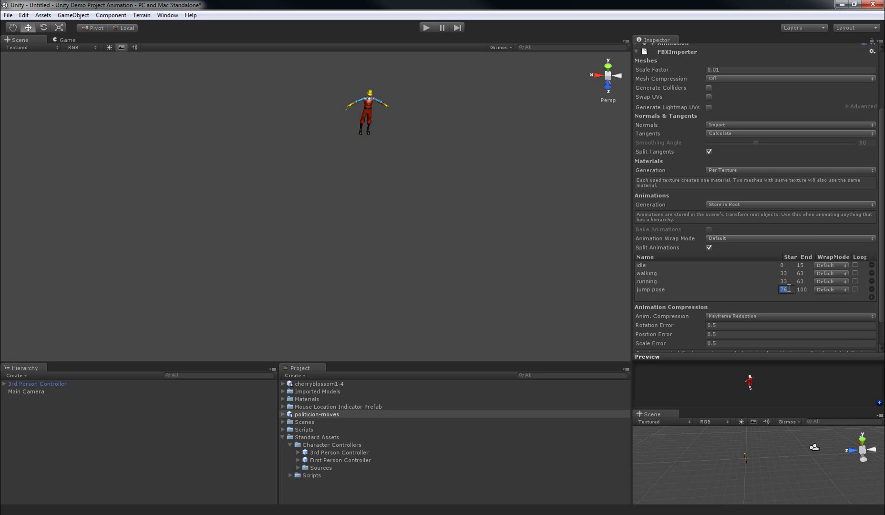
type("102103")
key("Return")
Set the wrap mode of the idle, walking and running clips to Loop and apply the import settings
left_click(833, 271)
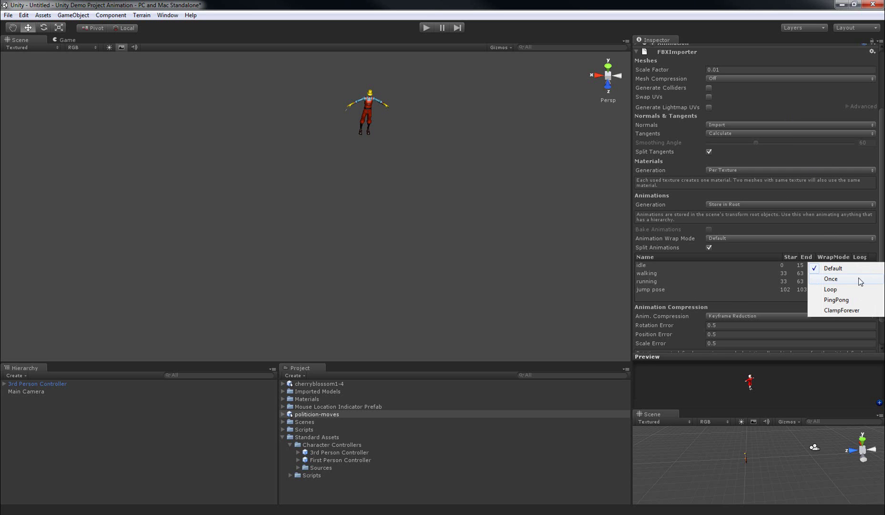
left_click(832, 276)
left_click(833, 275)
left_click(832, 297)
left_click(835, 281)
left_click(833, 305)
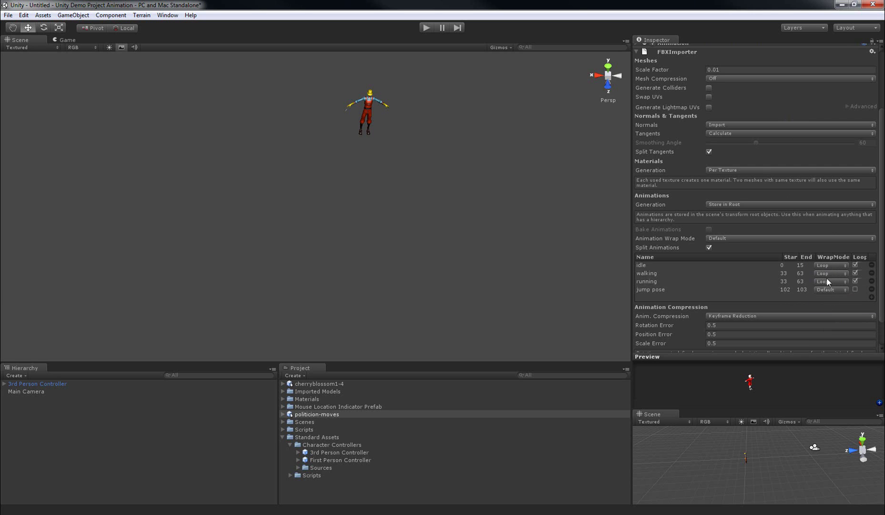
scroll(882, 310, "down", 3)
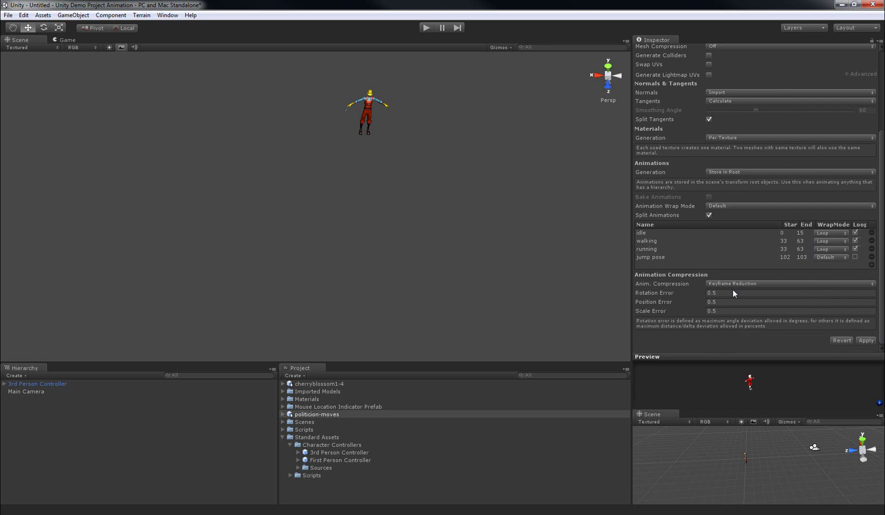
left_click(866, 340)
Place the politicion-moves model in the scene near the 3rd Person Controller and display the model asset's mesh import settings
left_click(282, 437)
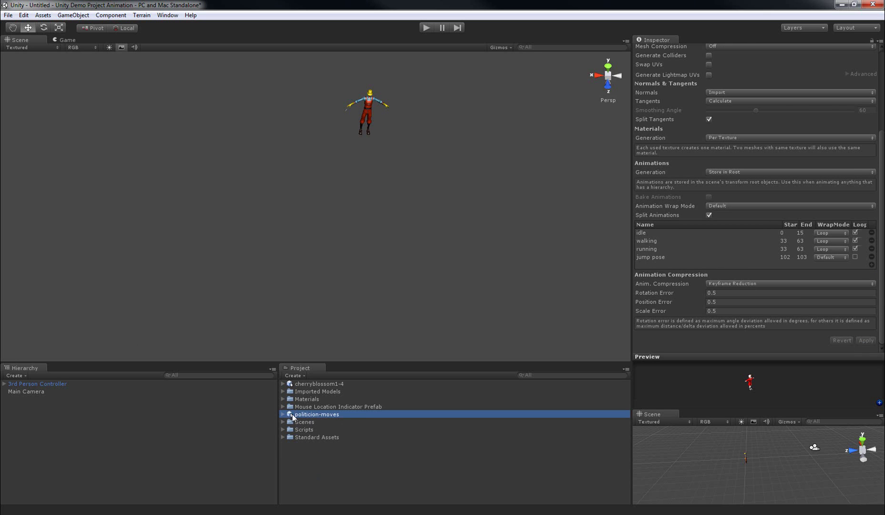
left_click_drag(293, 417, 282, 166)
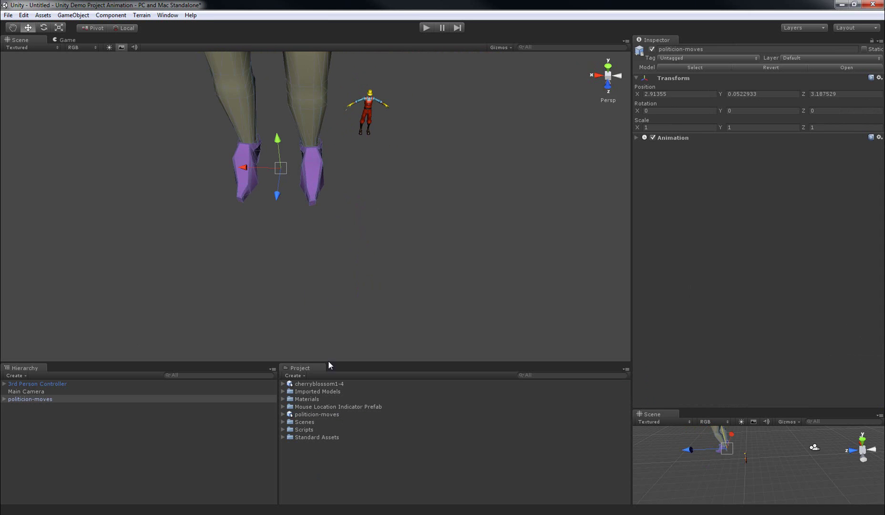
left_click(318, 416)
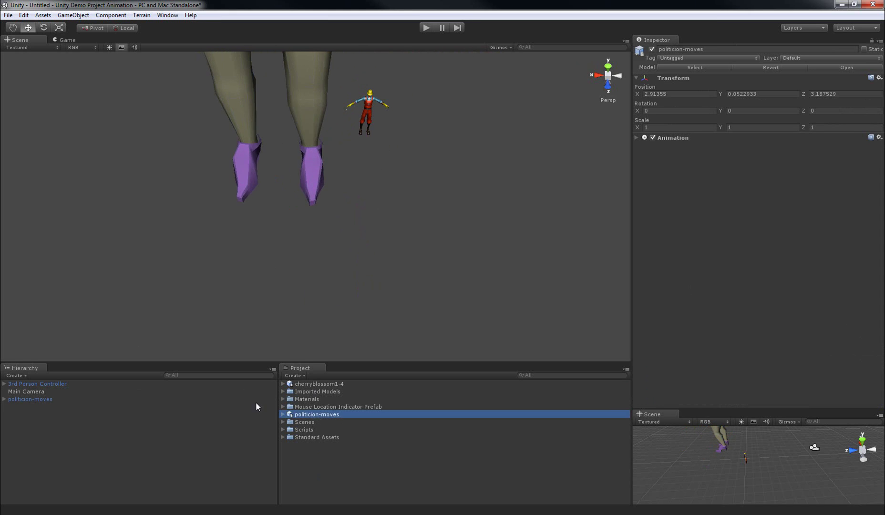
mouse_move(882, 250)
left_mouse_down()
mouse_move(883, 271)
mouse_move(883, 237)
left_mouse_up()
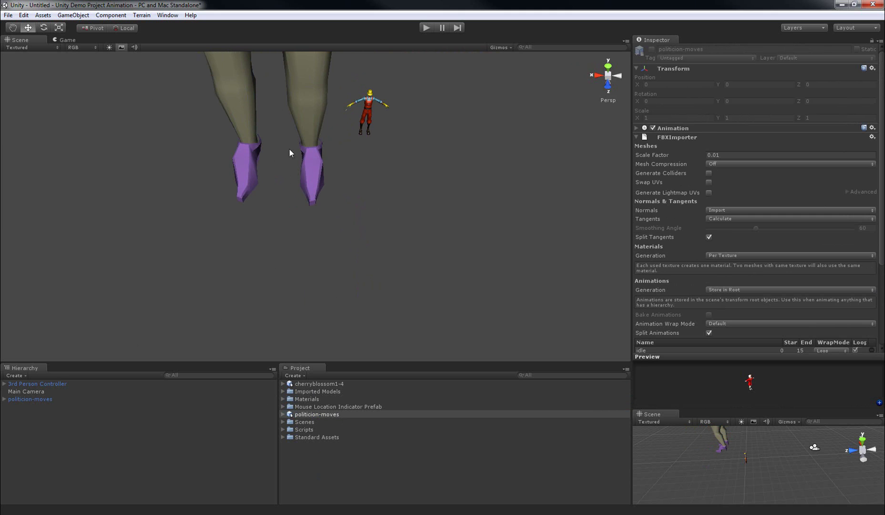
Set the politicion-moves model's import scale factor to 0.001 and apply the import settings
double_click(716, 155)
type("0")
scroll(882, 228, "down", 1)
scroll(882, 281, "down", 5)
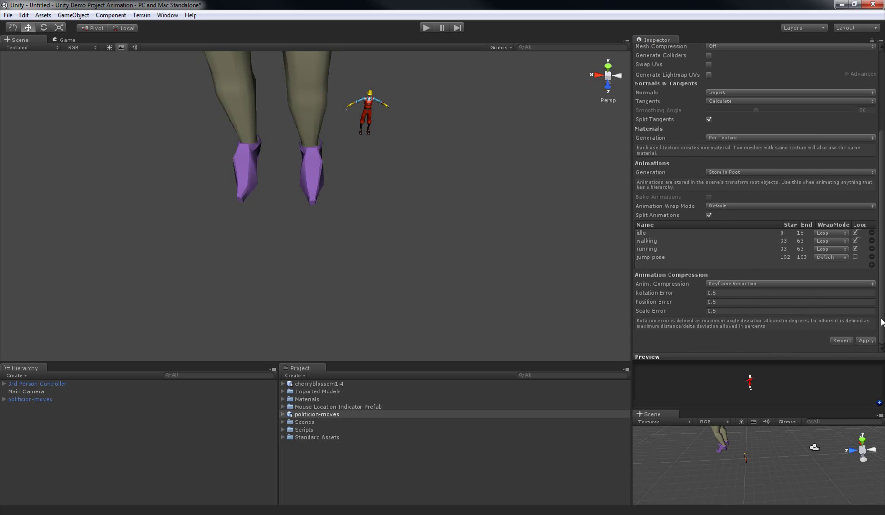
left_click(866, 341)
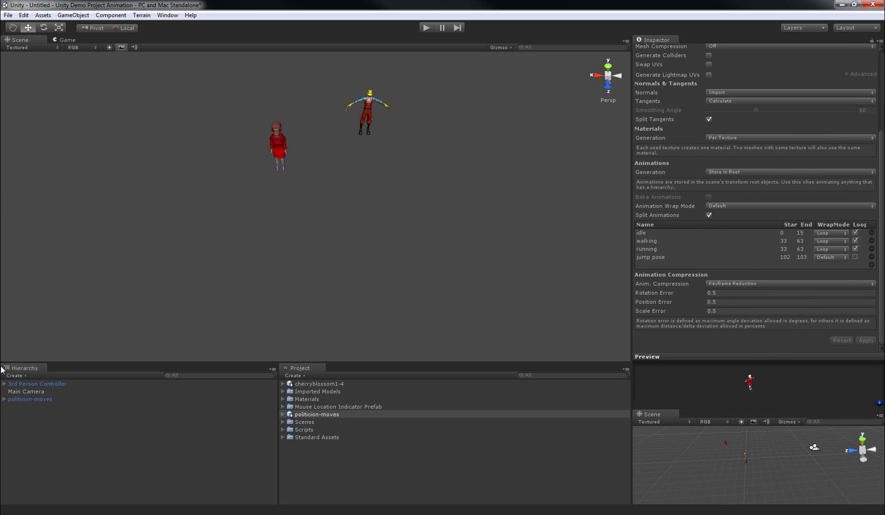
Set the position of the politicion-moves object in the scene to 0, 0, 0
left_click(28, 400)
left_click_drag(284, 172, 207, 176, "alt")
left_click(38, 384)
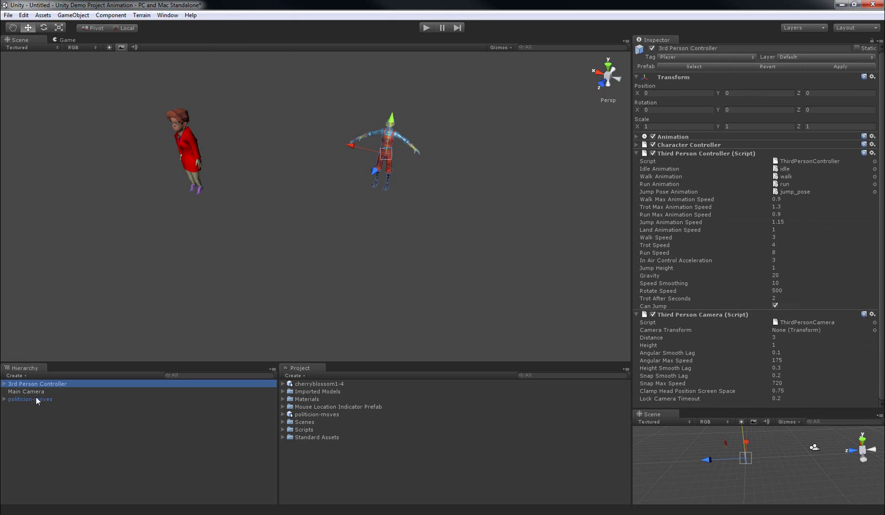
left_click(37, 399)
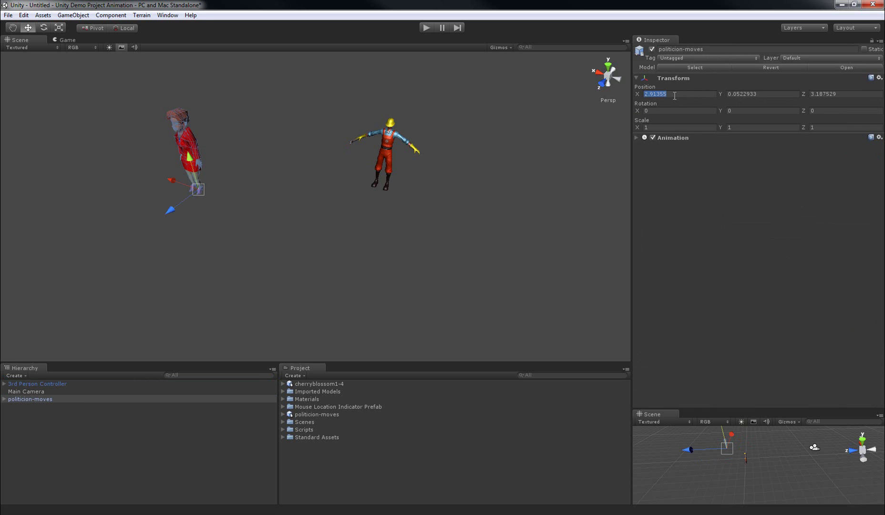
type("0")
key("Tab")
type("0")
key("Tab")
type("0")
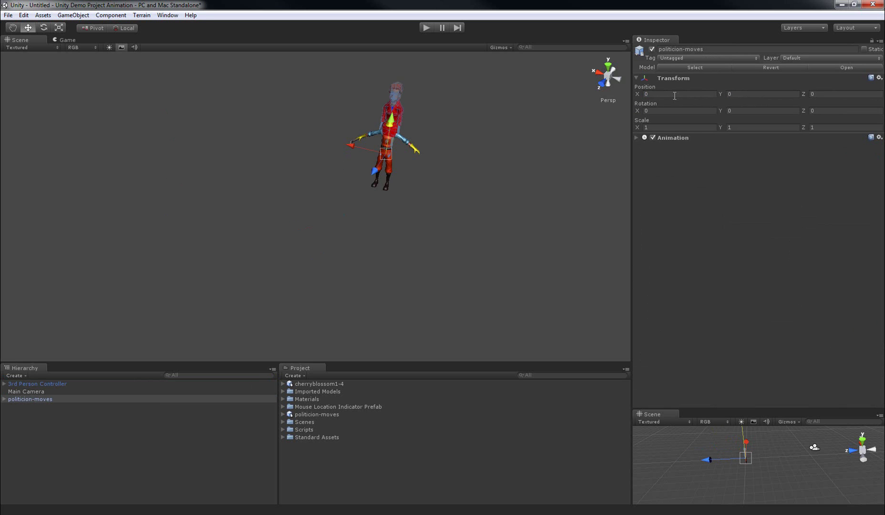
Delete Bip001 and construction_worker from the 3rd Person Controller, accepting the loss of the prefab connection
left_click_drag(419, 174, 336, 143, "alt")
scroll(340, 142, "up", 6)
scroll(351, 190, "down", 7)
left_click_drag(351, 200, 358, 166, "alt")
scroll(360, 165, "up", 2)
middle_click_drag(360, 165, 397, 149, "alt")
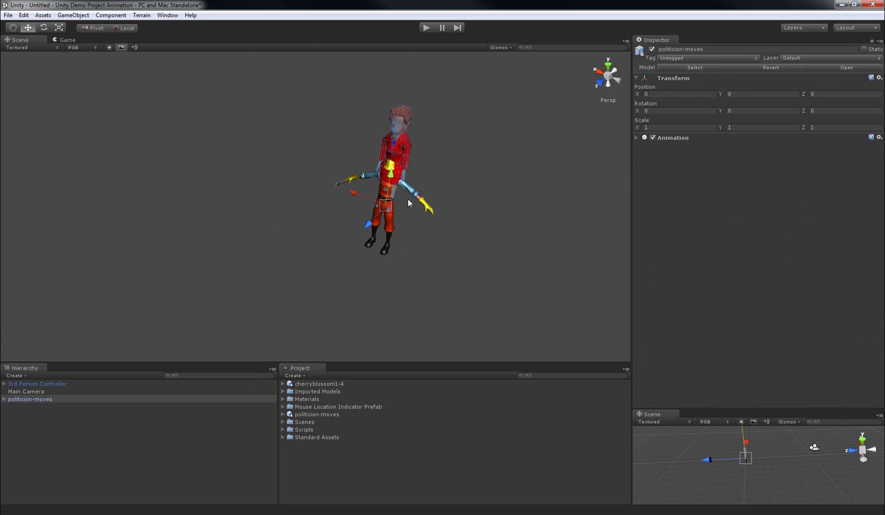
left_click(4, 384)
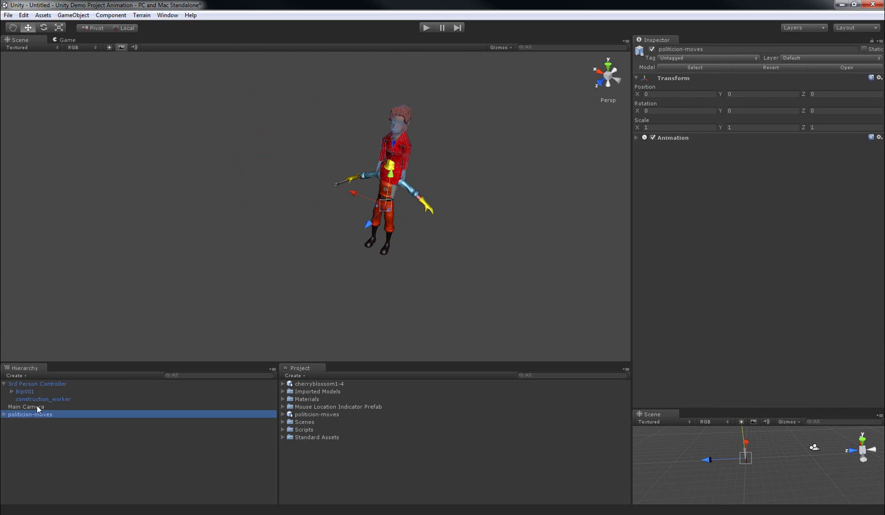
left_click(3, 415)
left_click(27, 392)
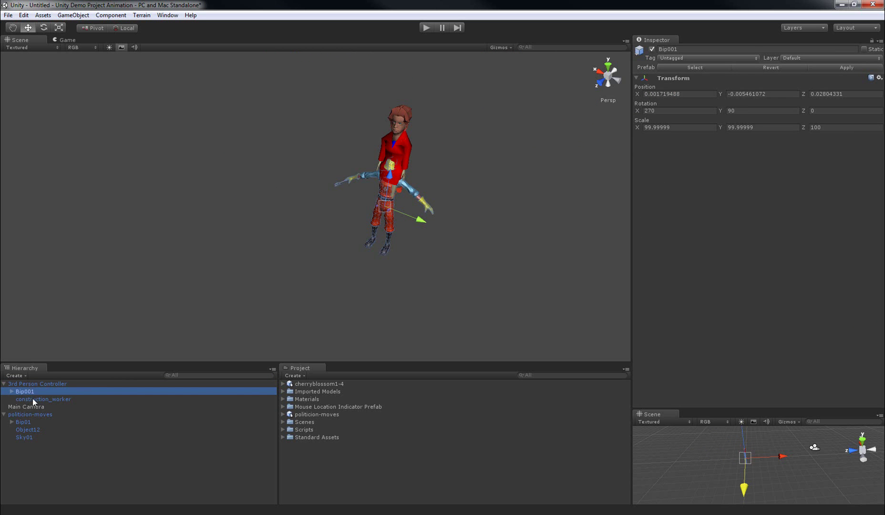
left_click(31, 399, "ctrl")
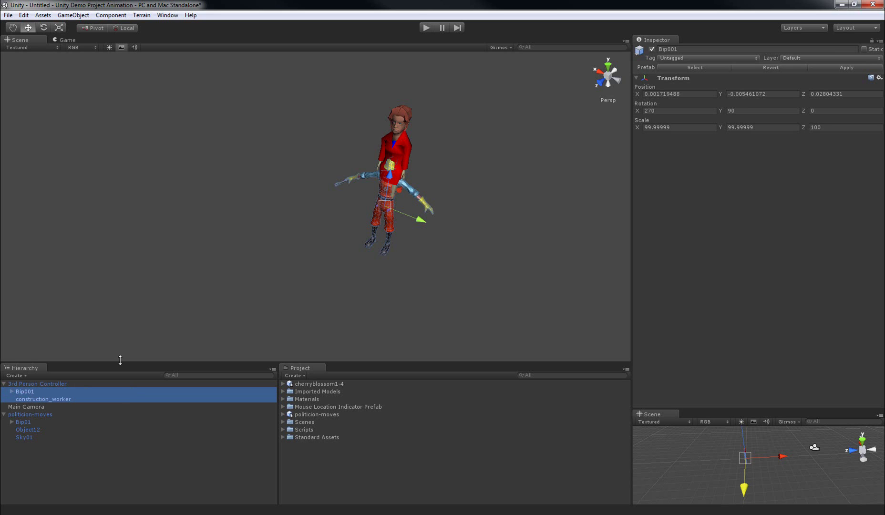
key("Delete")
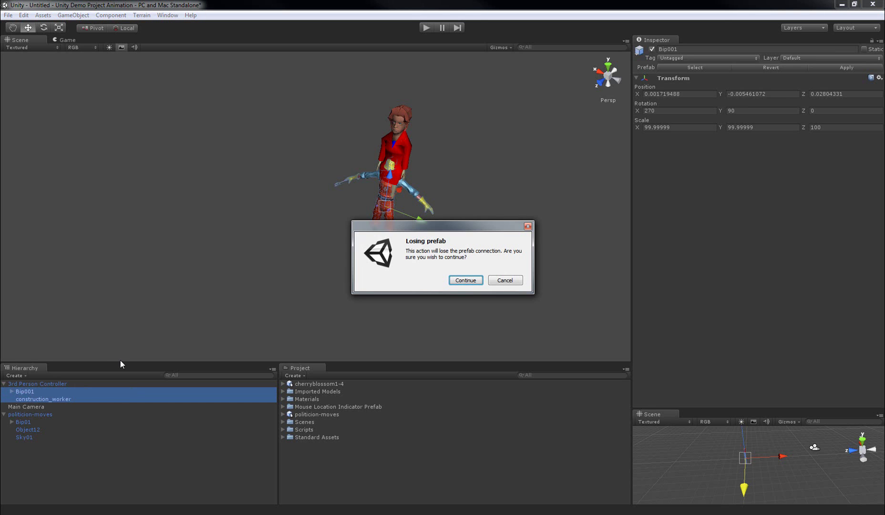
left_click(476, 281)
Make Bip01, Object12 and Sky01 children of the 3rd Person Controller and delete the emptied politicion-moves object from the scene
left_click(54, 385)
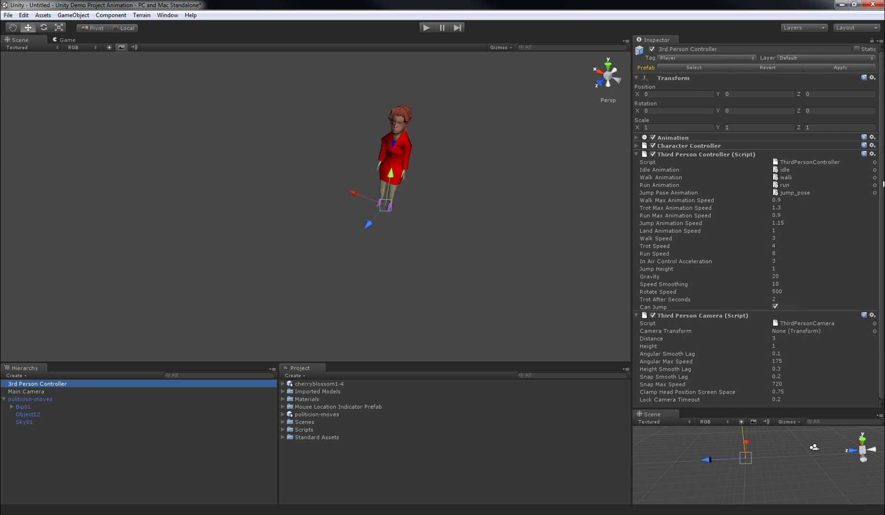
left_click(882, 190)
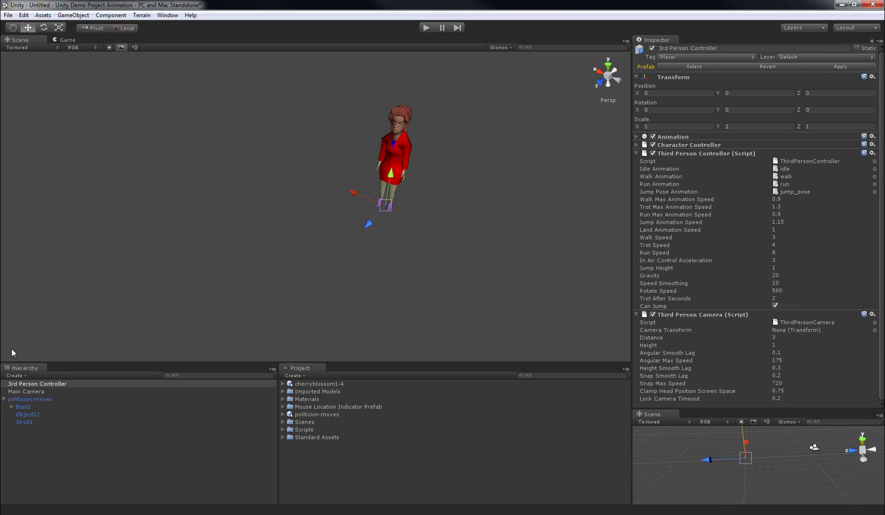
left_click(23, 408)
left_click(27, 415, "shift")
left_click(26, 422, "shift")
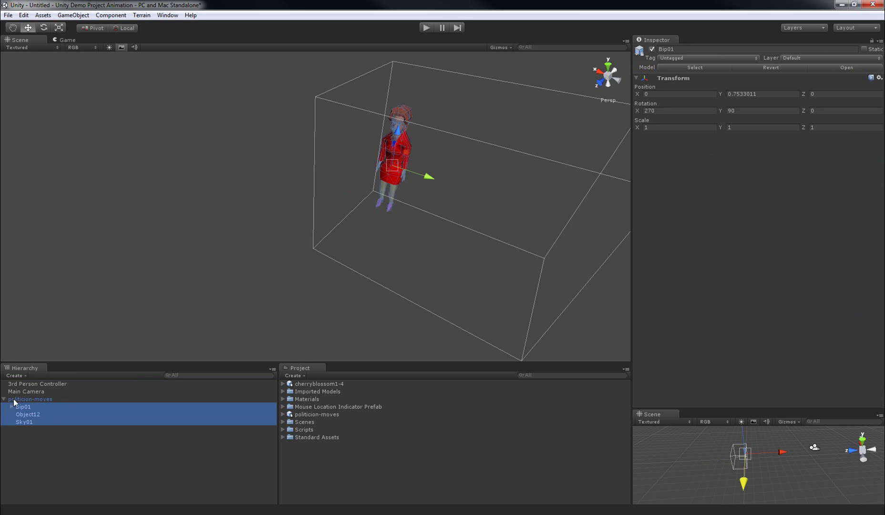
left_click(16, 399)
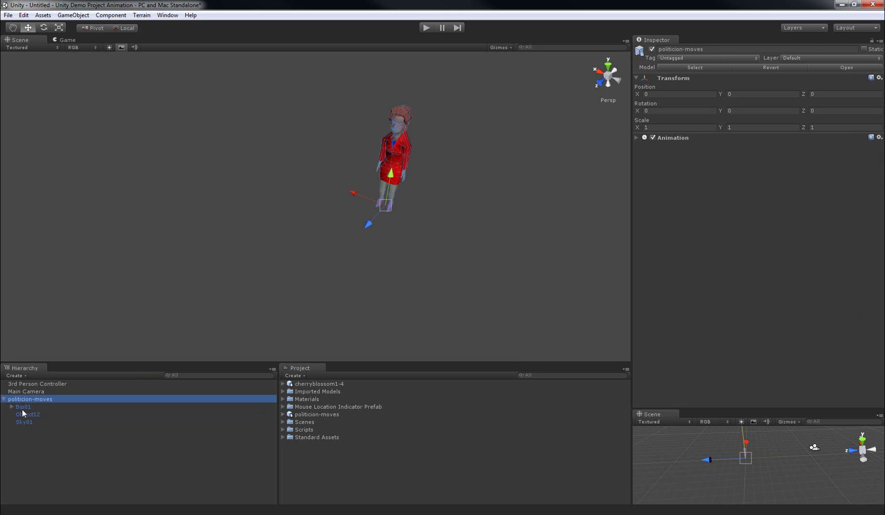
left_click(20, 407)
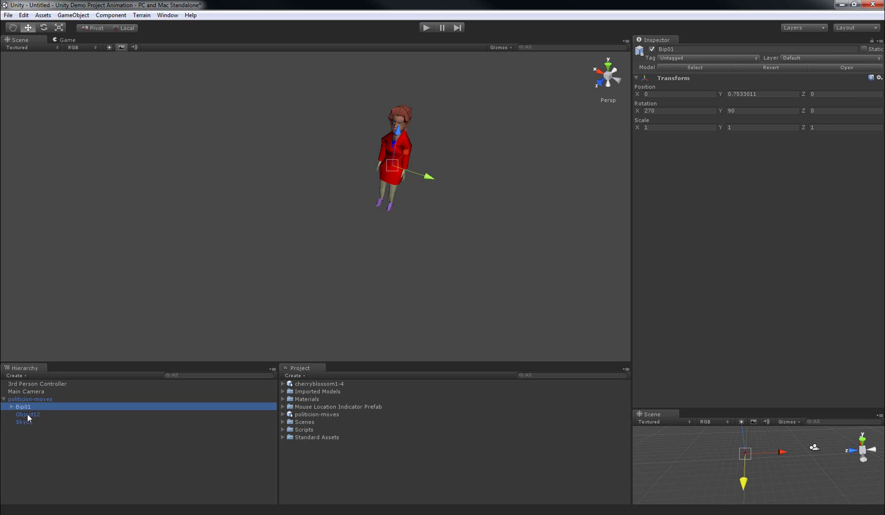
left_click(25, 415, "shift")
left_click(26, 422, "shift")
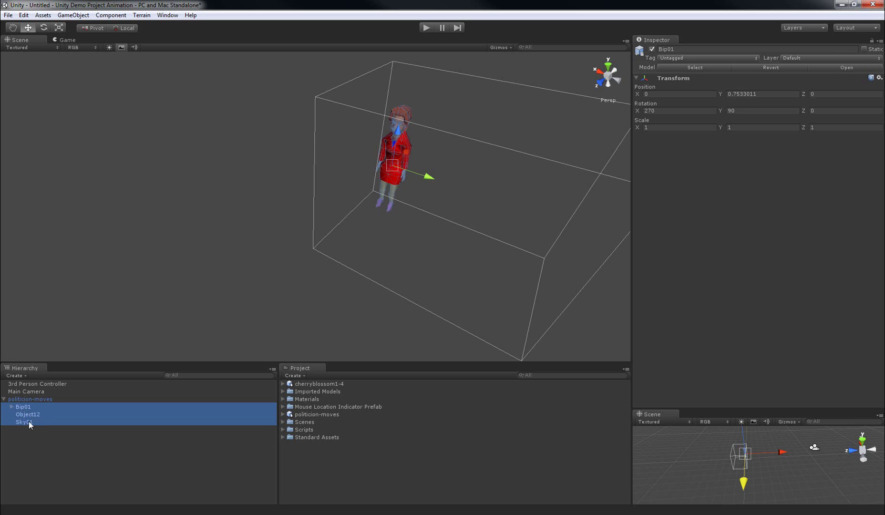
left_click_drag(20, 409, 42, 386)
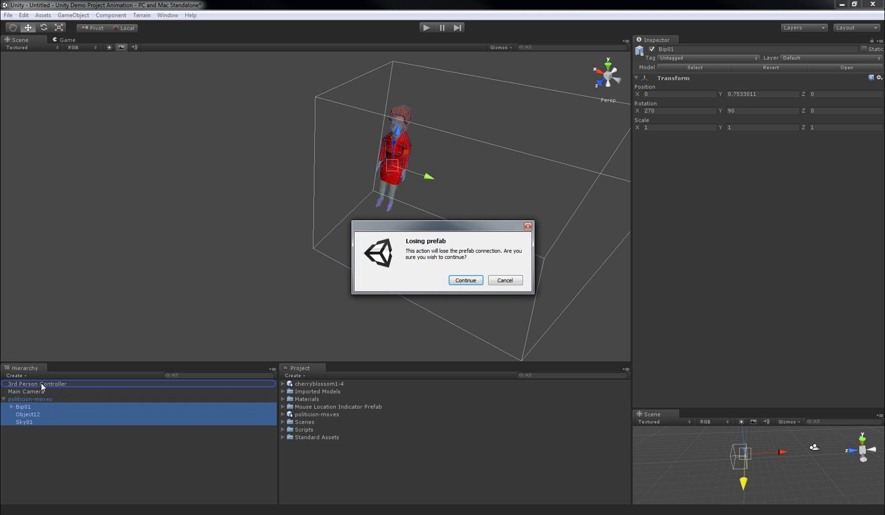
left_click(465, 280)
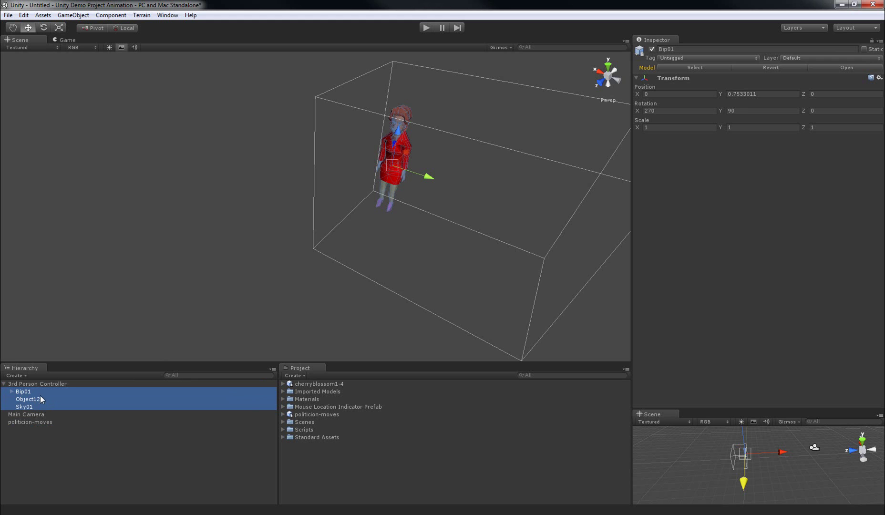
left_click(34, 421)
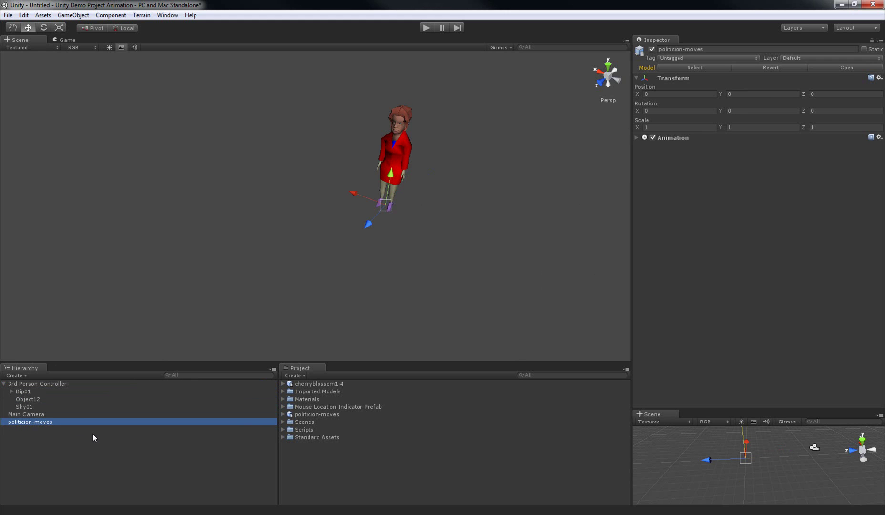
key("Delete")
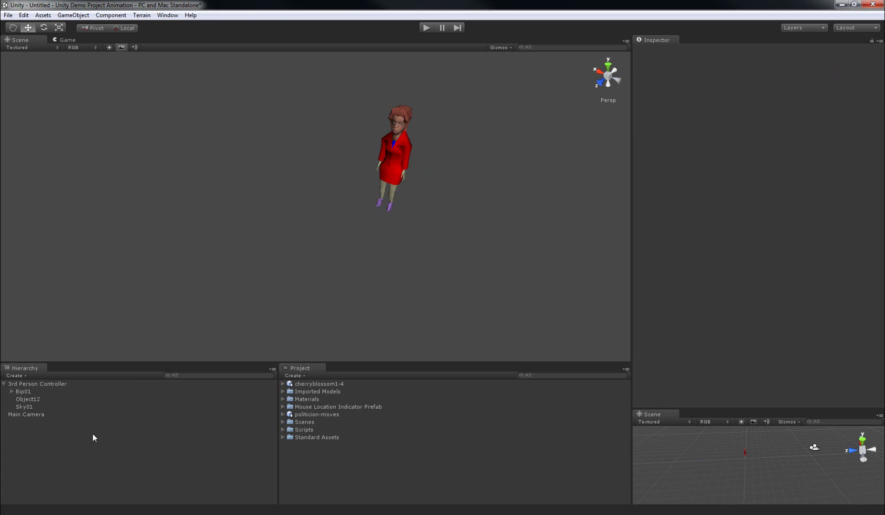
Examine the 3rd Person Controller's child objects and animation list, as well as the clips defined in the politicion-moves asset
left_click(25, 384)
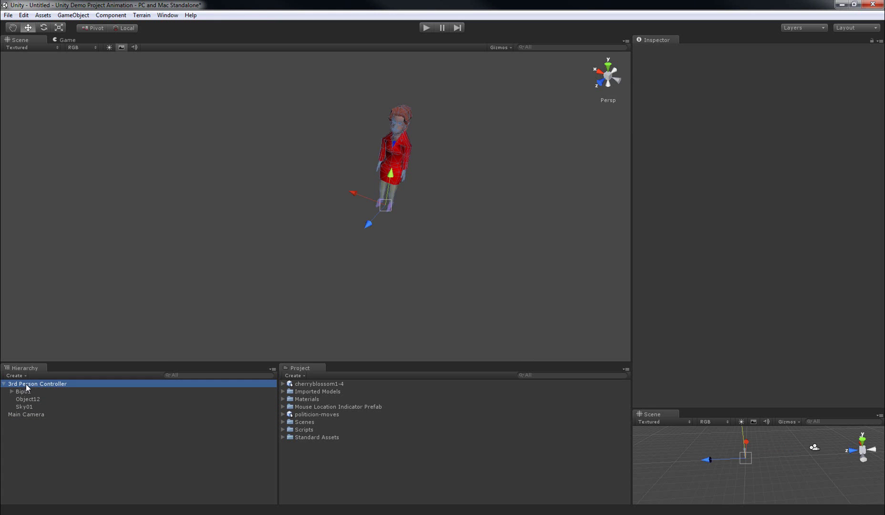
left_click(26, 392)
left_click(27, 399)
left_click(26, 407)
left_click(24, 392)
left_click(24, 384)
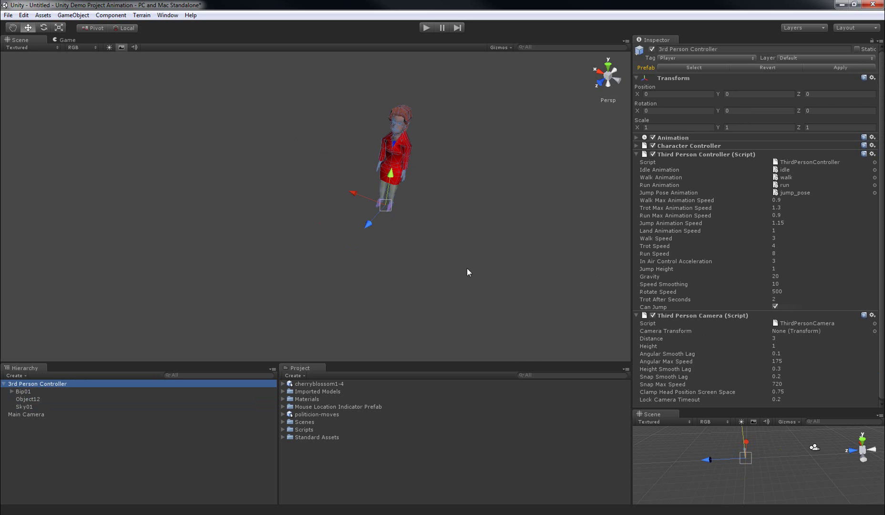
mouse_move(882, 178)
left_mouse_down()
mouse_move(880, 199)
mouse_move(882, 180)
left_mouse_up()
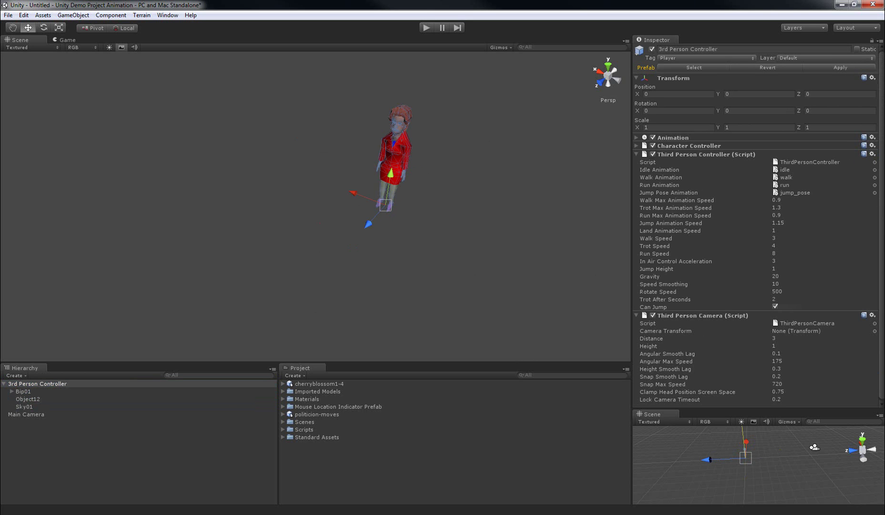
left_click(636, 138)
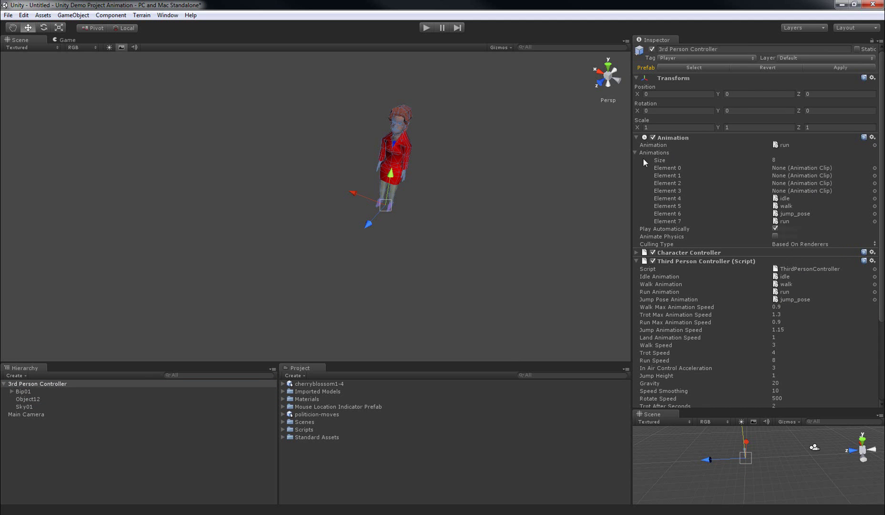
left_click(314, 414)
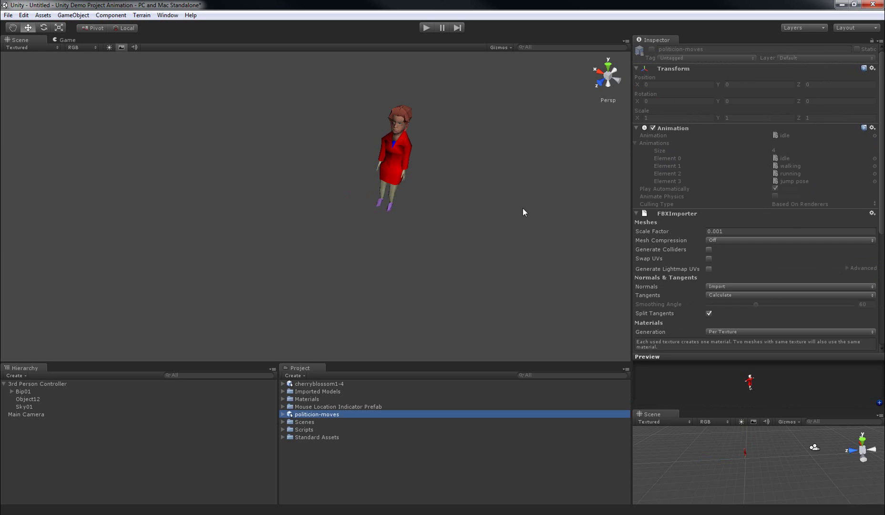
left_click_drag(883, 217, 879, 330)
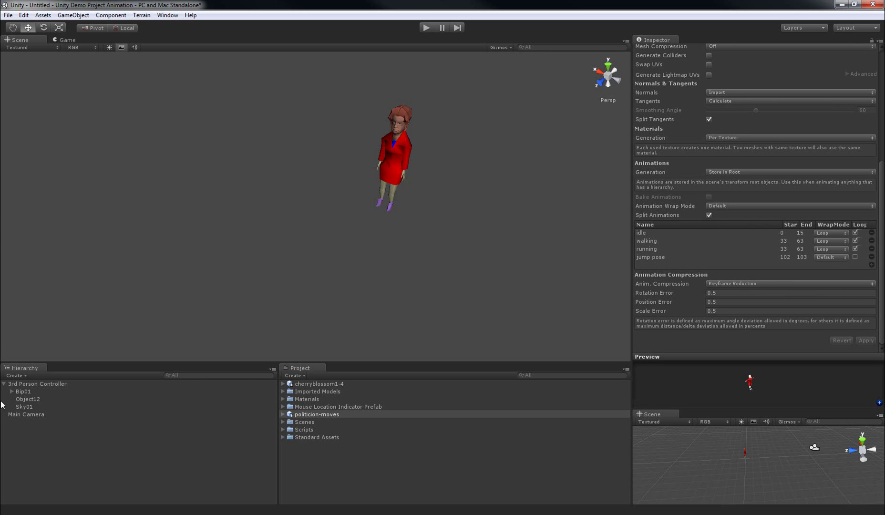
Assign the idle clip from politicion-moves.FBX as the Idle Animation of the 3rd Person Controller's Third Person Controller script
left_click(33, 386)
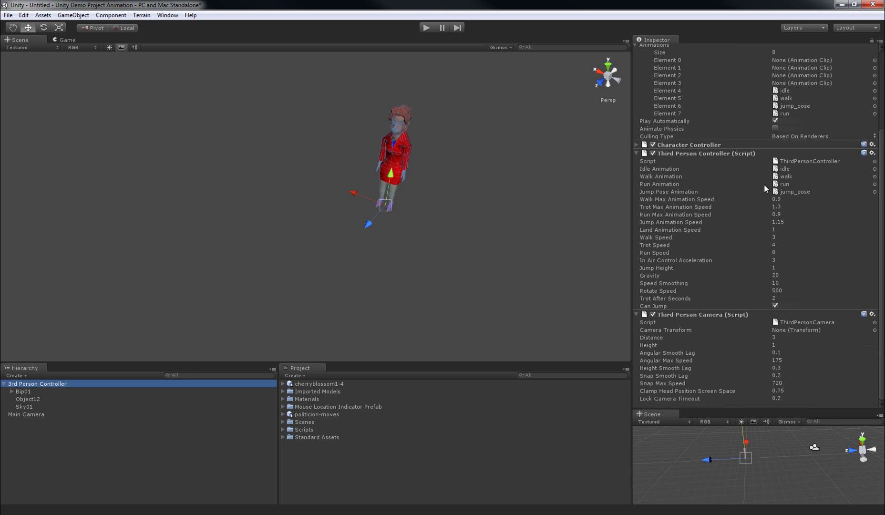
left_click(875, 169)
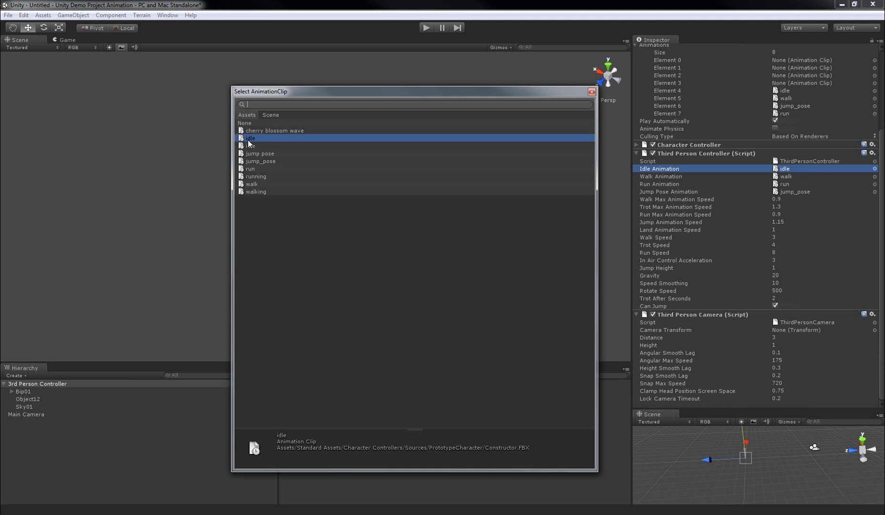
left_click_drag(301, 91, 504, 86)
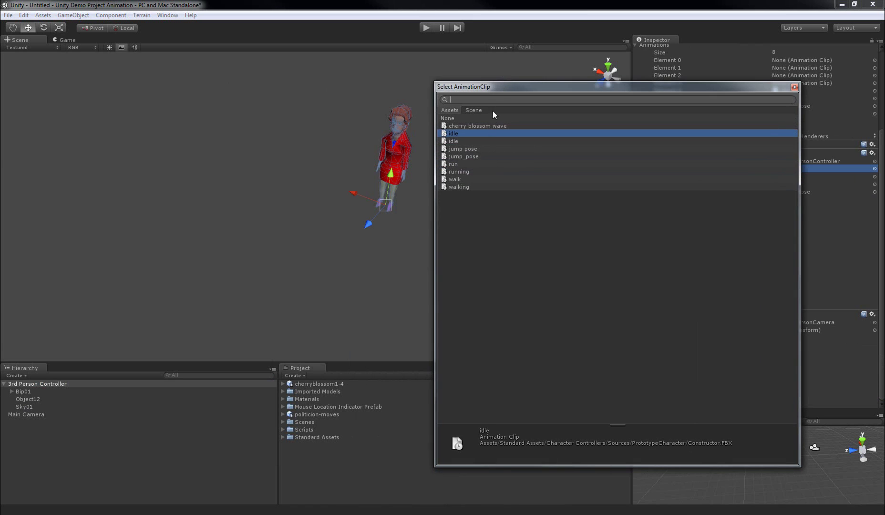
left_click(455, 141)
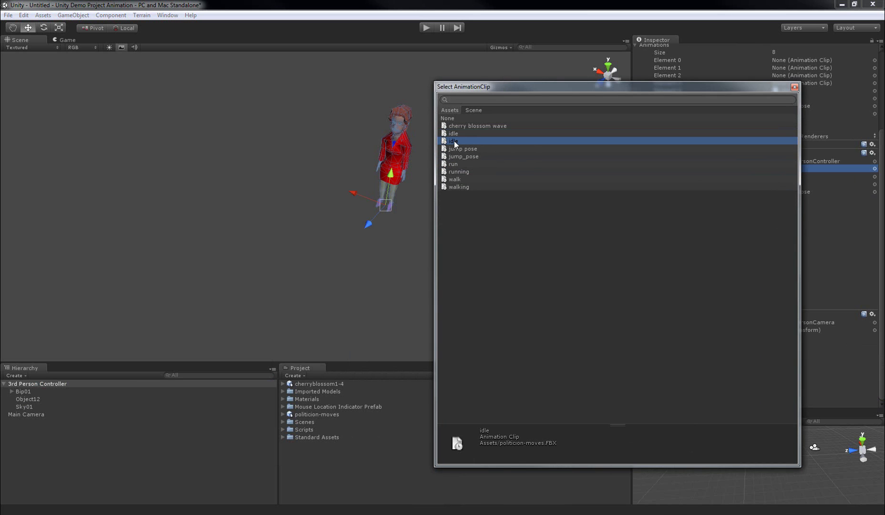
left_click(455, 134)
left_click(455, 141)
left_click(795, 87)
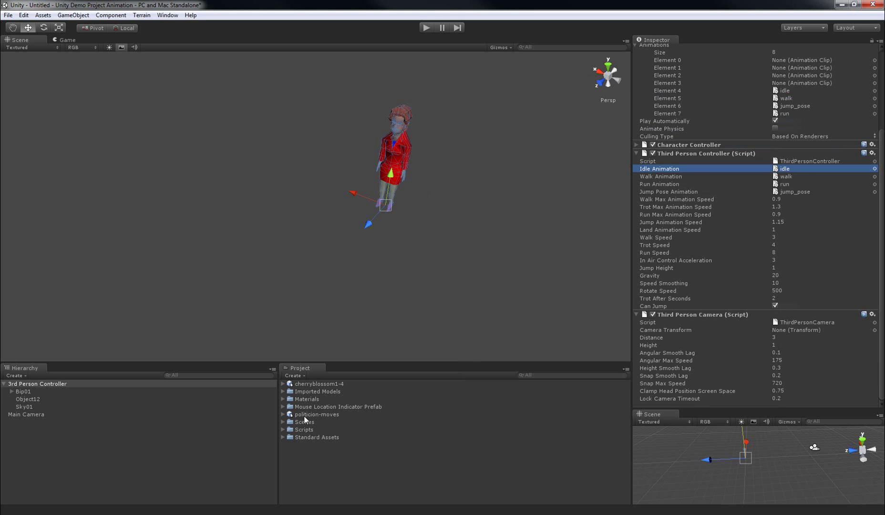
Rename the politicion-moves asset's idle and walking clips as politician idle and politician walking
left_click(302, 414)
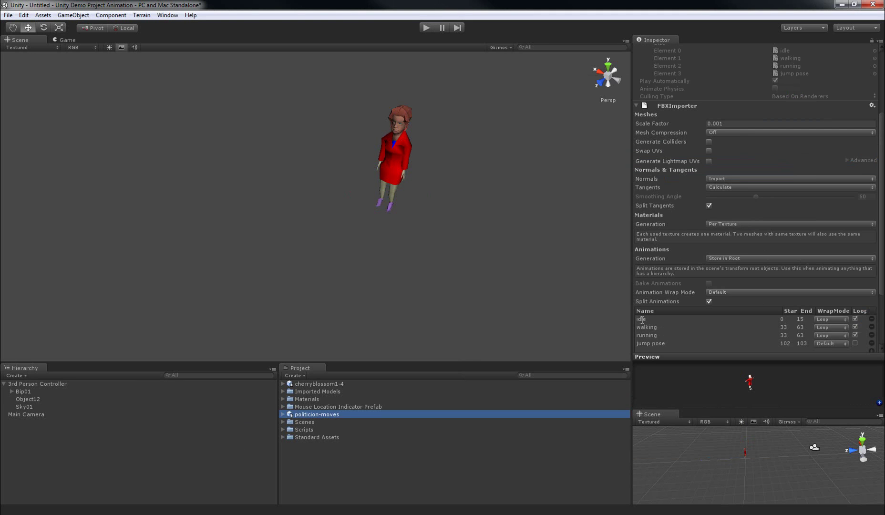
left_click(641, 320)
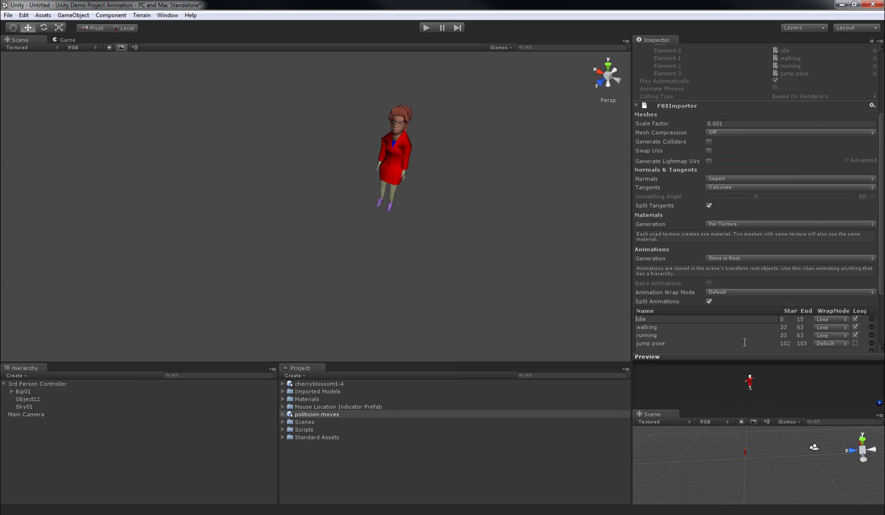
type("politician")
key("Return")
left_click(650, 327)
left_click(638, 327)
type("politician")
Rename the running and jump pose clips as politician running and politician jump pose
left_click(639, 335)
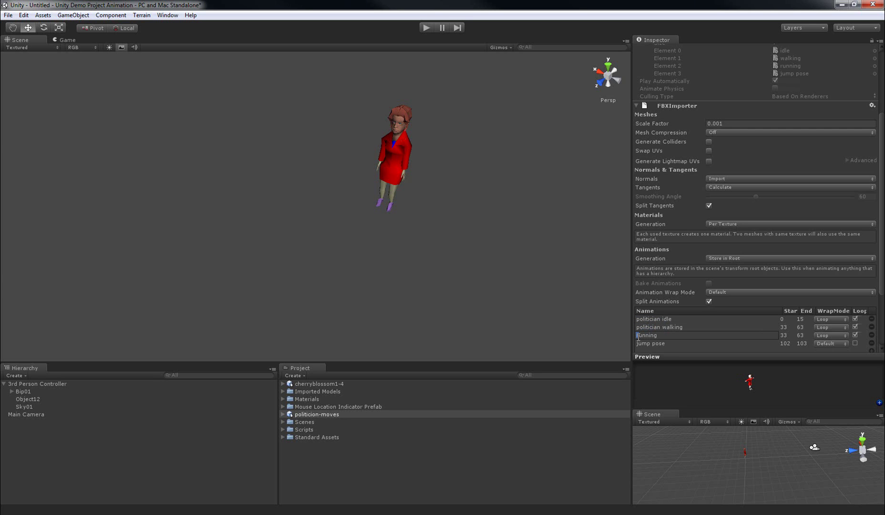
type("politician")
left_click(639, 345)
left_click(694, 345)
type("politician")
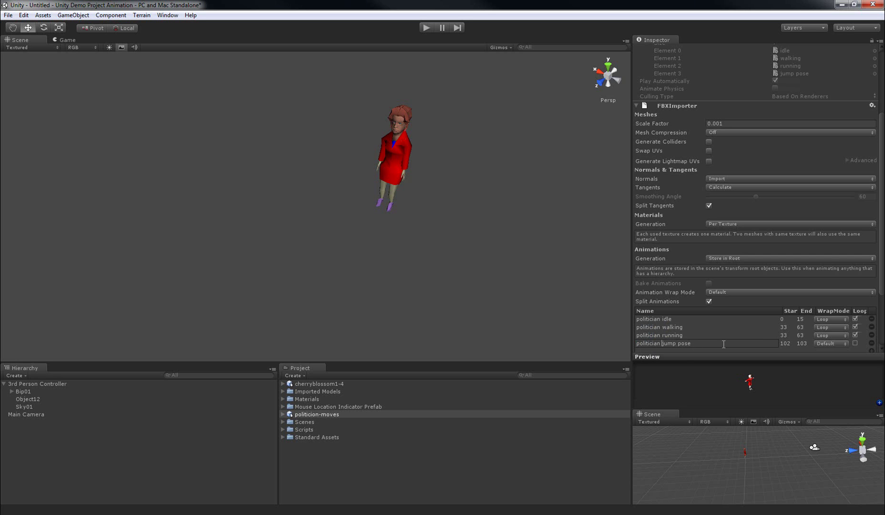
Apply the politicion-moves asset's import settings with the renamed clips
scroll(883, 315, "down", 3)
left_click(865, 340)
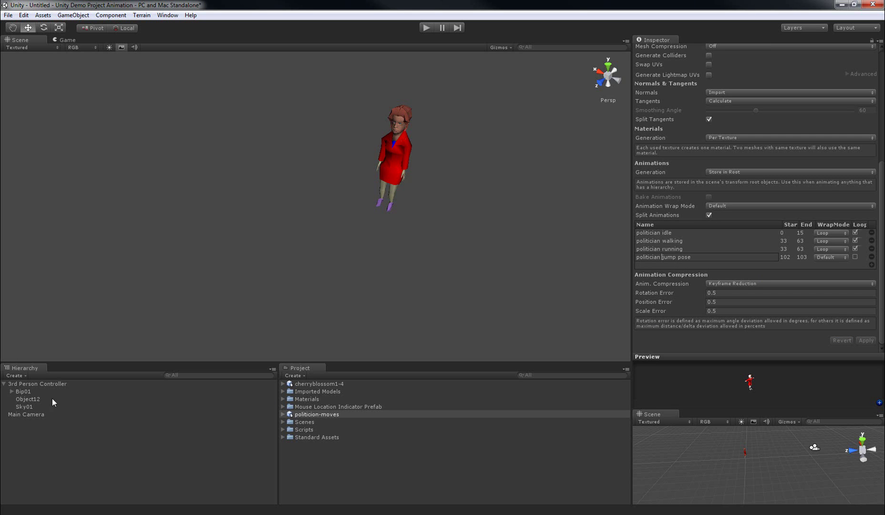
Assign politician idle as the Idle Animation of the 3rd Person Controller's Third Person Controller script
left_click(35, 385)
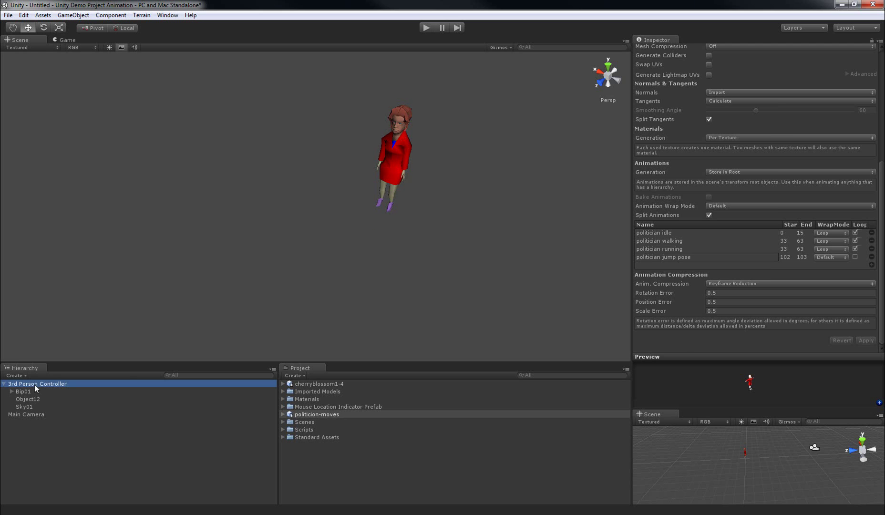
left_click_drag(881, 208, 881, 179)
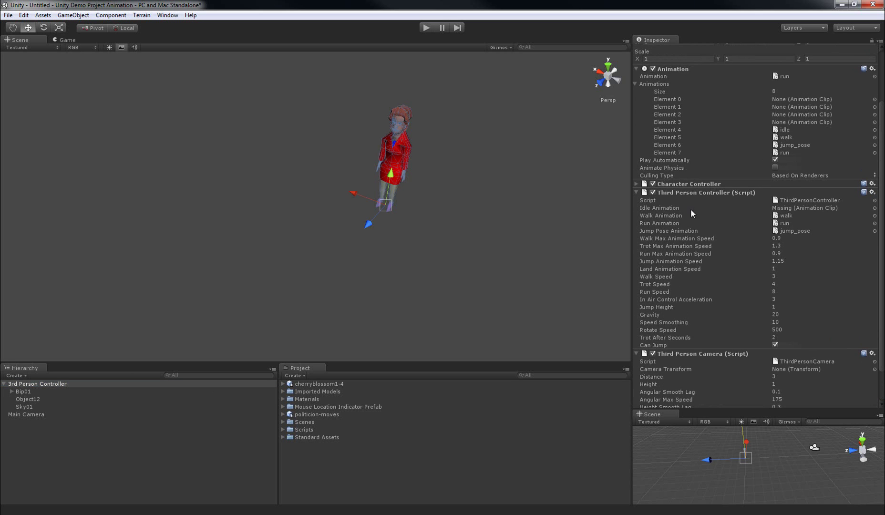
left_click(875, 208)
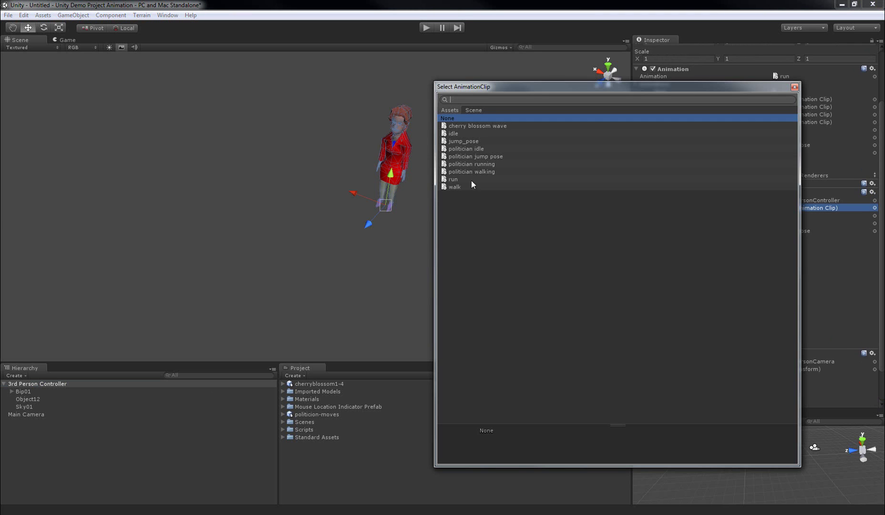
left_click(458, 151)
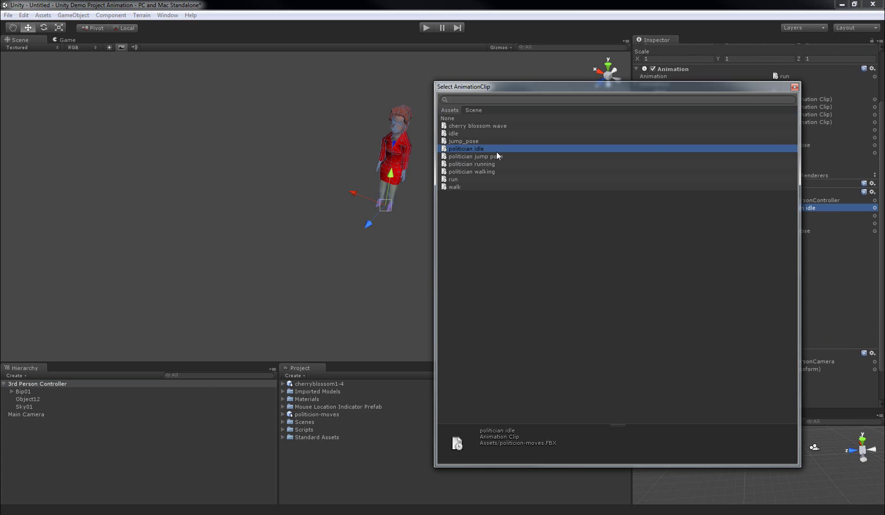
left_click(462, 149)
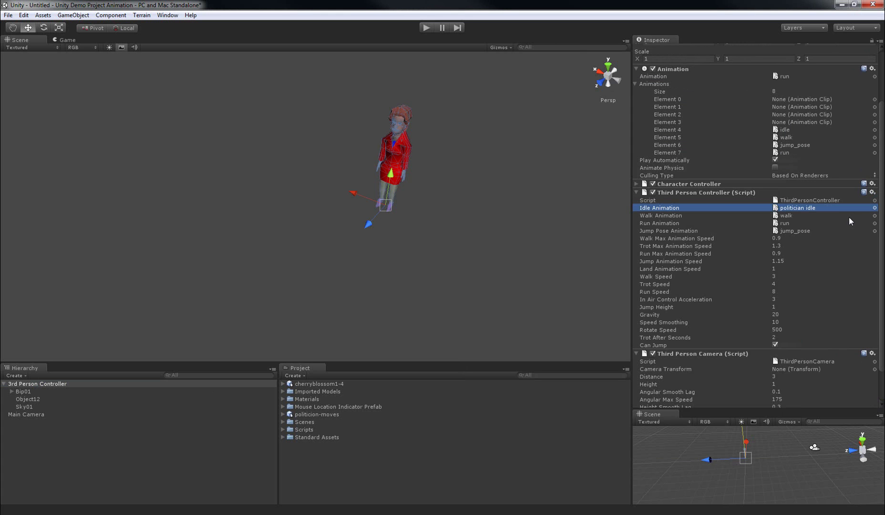
Assign politician walking, politician running and politician jump pose as the script's Walk, Run and Jump Pose animations
left_click(875, 216)
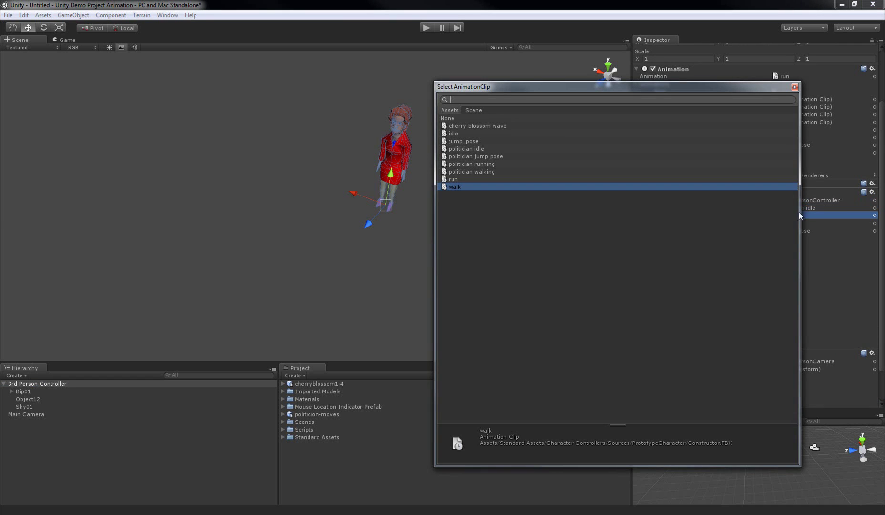
double_click(480, 172)
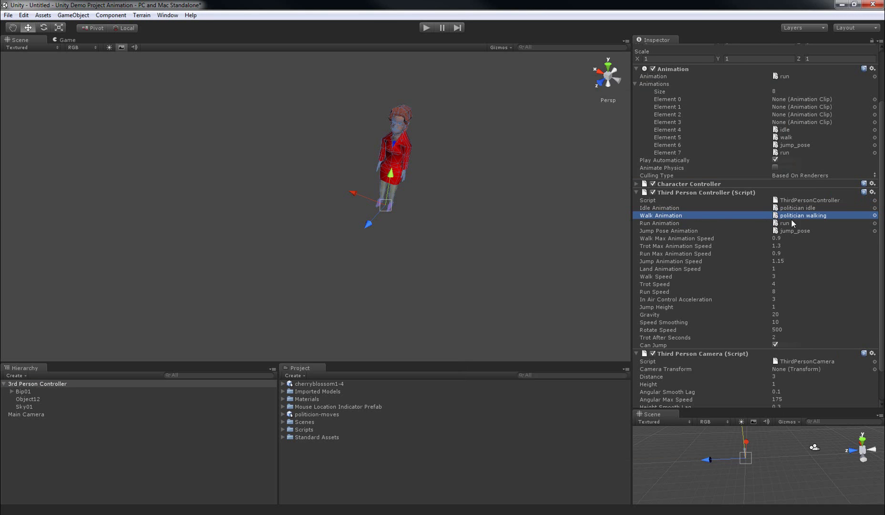
left_click(874, 223)
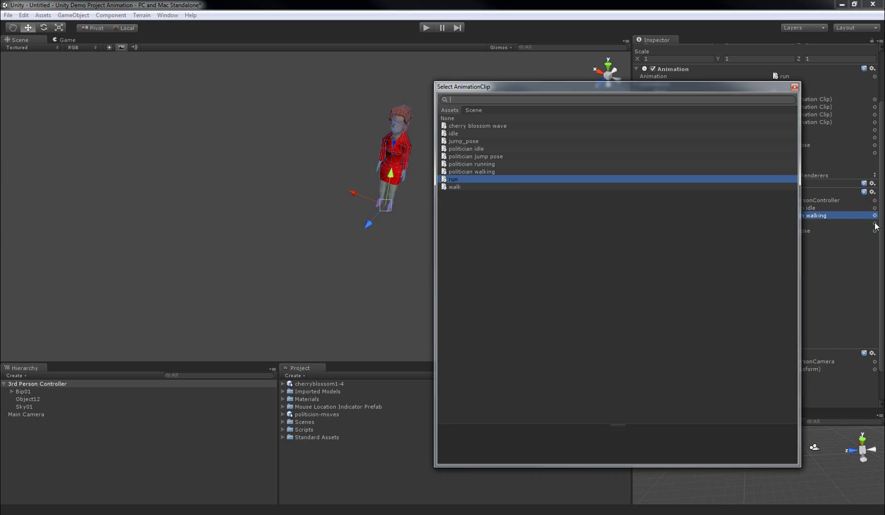
double_click(479, 164)
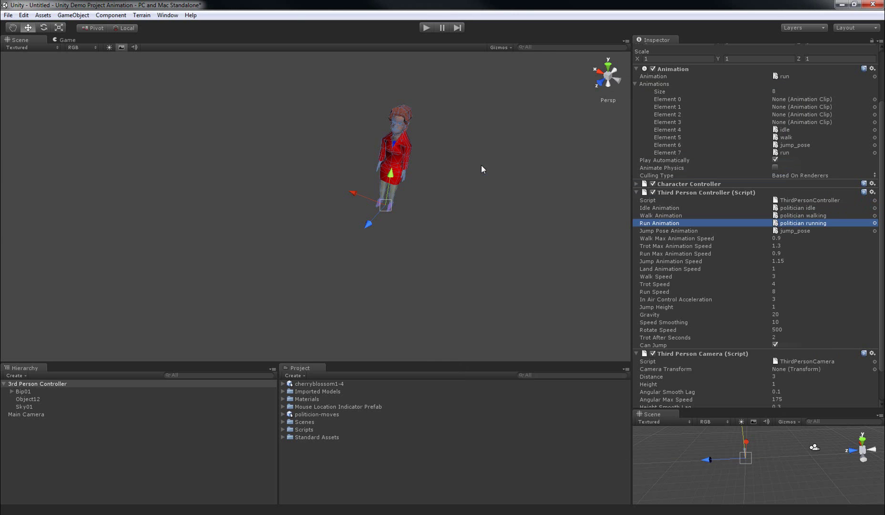
left_click(875, 231)
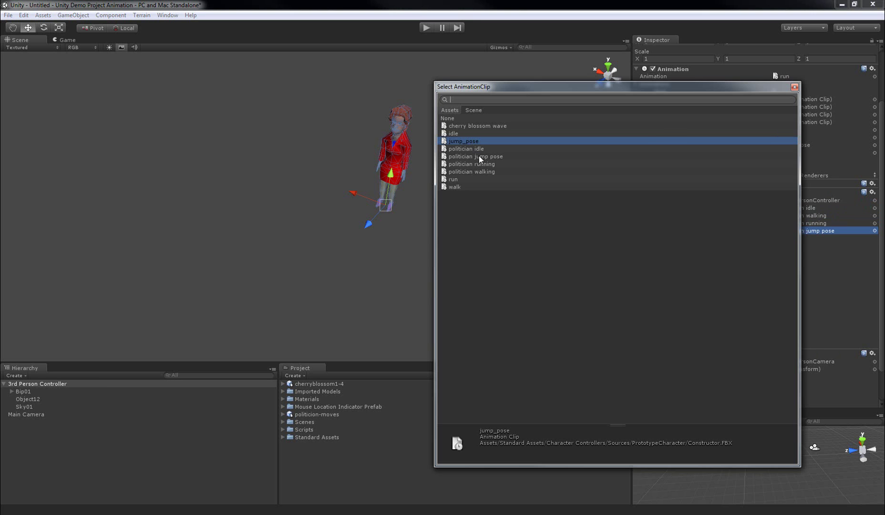
double_click(478, 156)
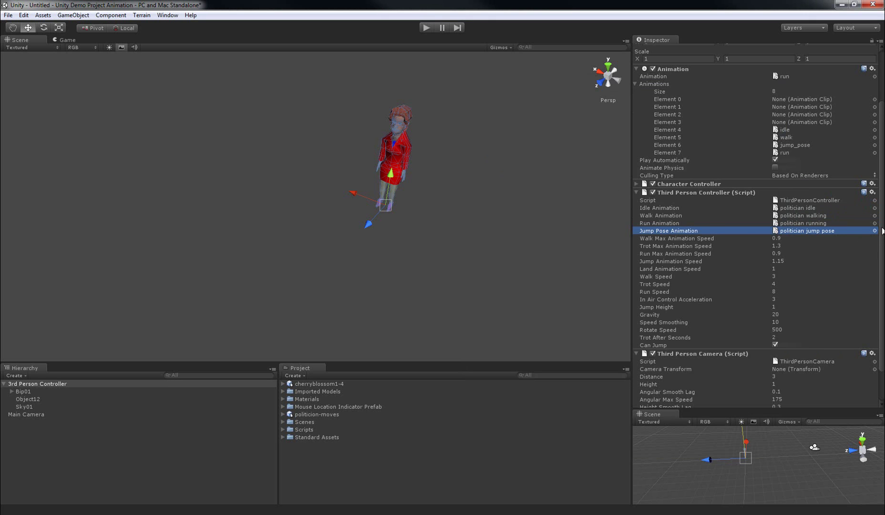
Set the size of the Animations list in the 3rd Person Controller's Animation component to 5
scroll(668, 238, "up", 5)
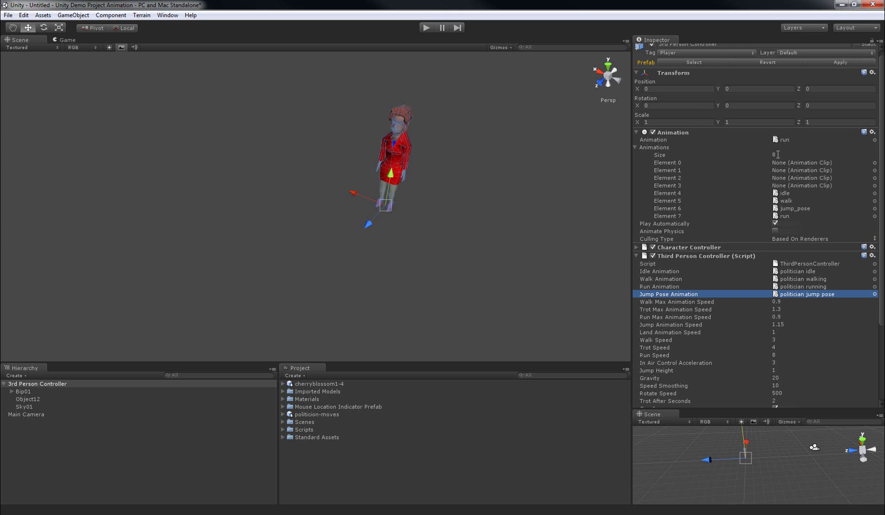
left_click(669, 147)
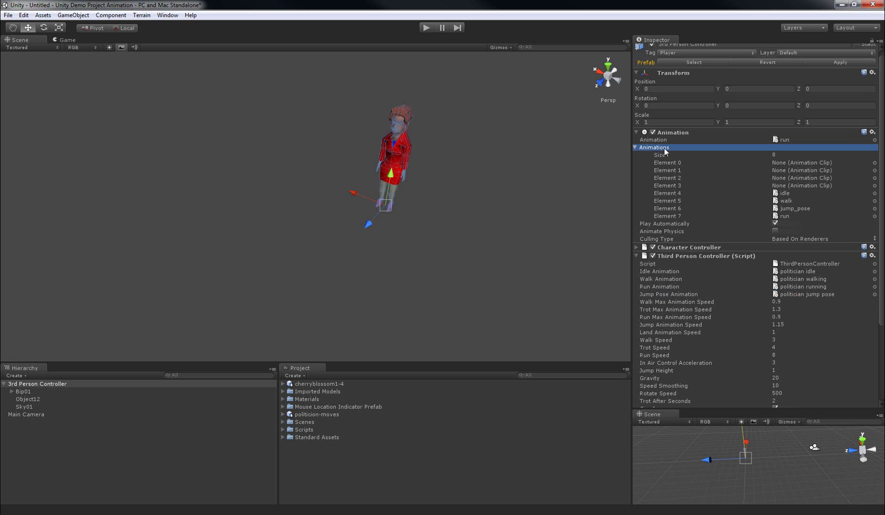
left_click(635, 147)
left_click(778, 154)
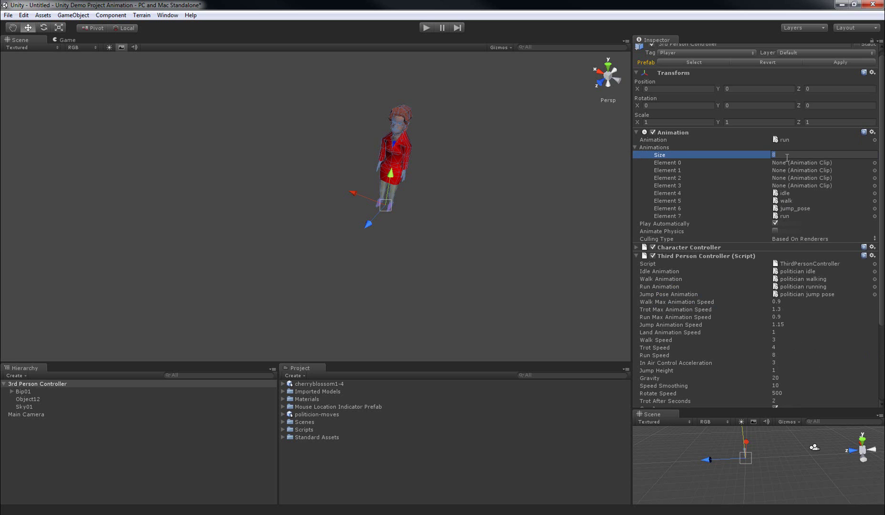
type("4")
key("BackSpace")
type("5")
key("Return")
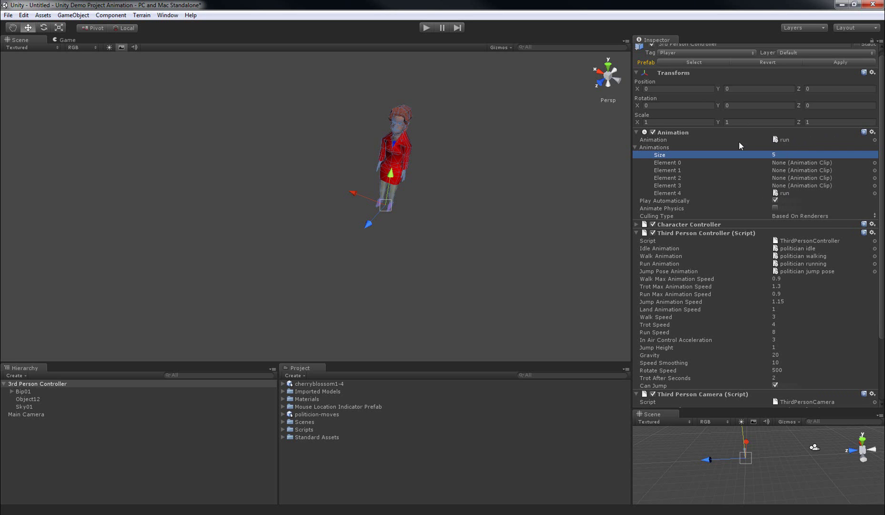
Assign politician idle, politician jump pose, politician running and politician walking to Elements 0 to 3 of the Animations list
left_click(875, 163)
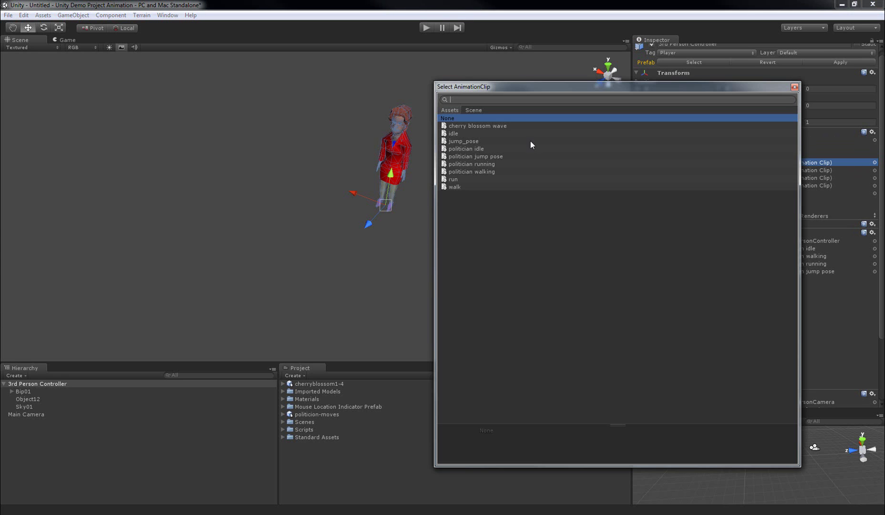
double_click(481, 148)
left_click(875, 170)
double_click(480, 155)
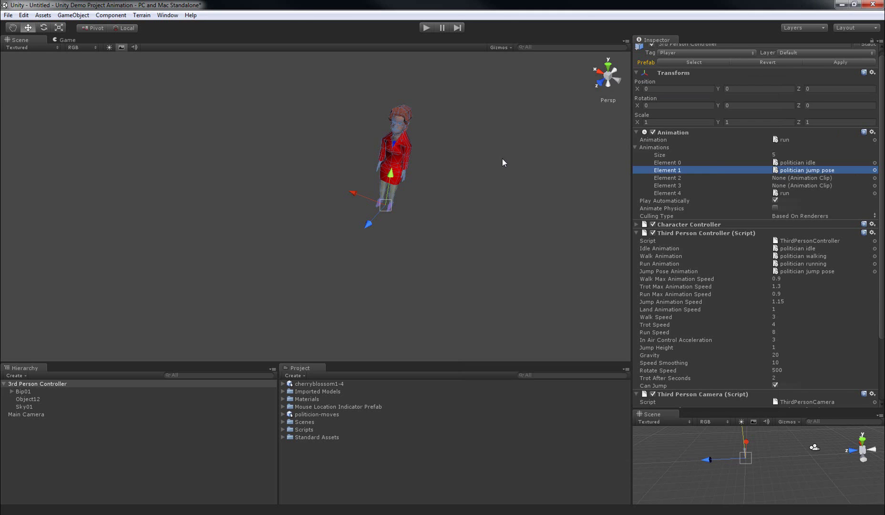
left_click(875, 178)
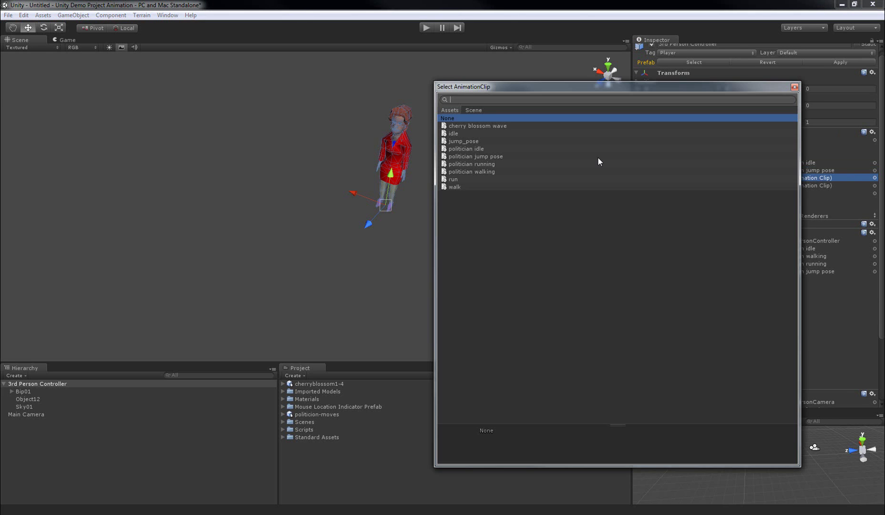
double_click(480, 163)
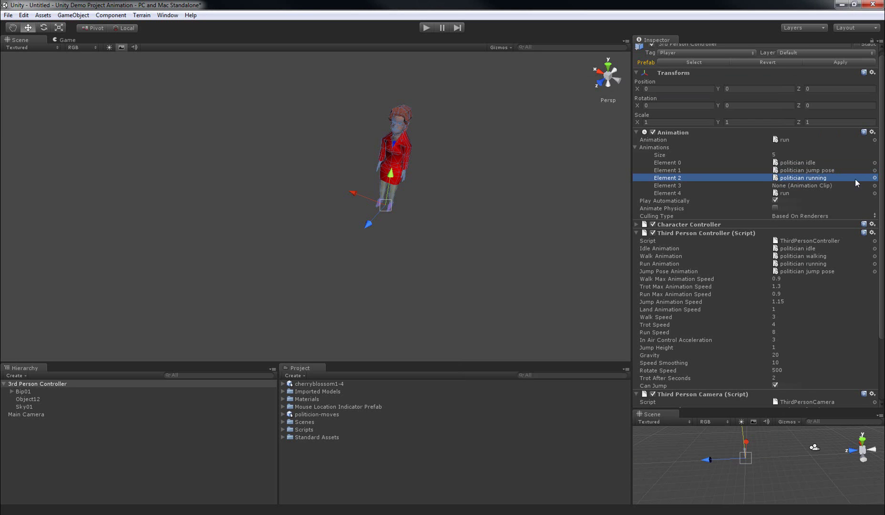
left_click(875, 185)
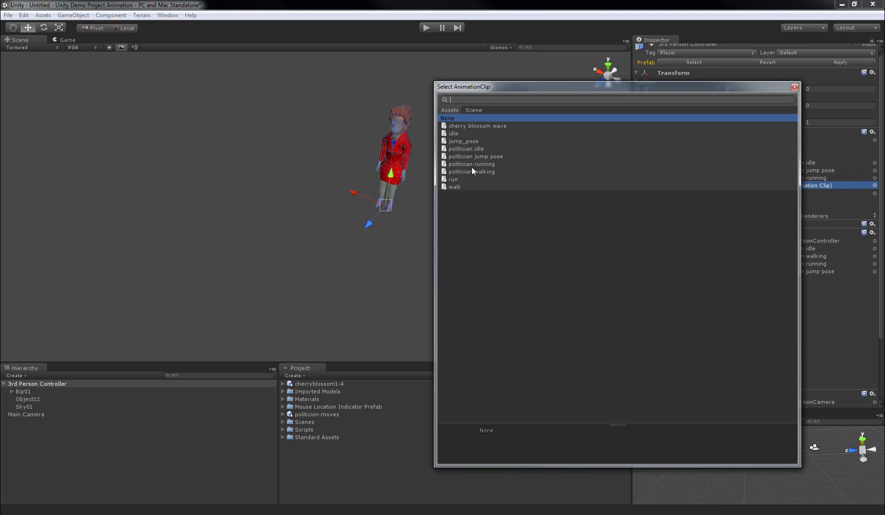
double_click(489, 173)
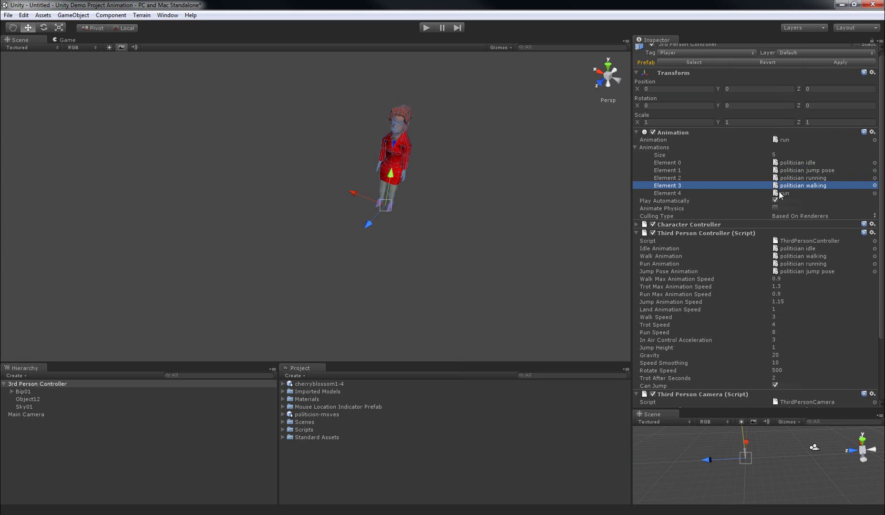
Set the Animation component's default animation to politician idle
left_click(779, 154)
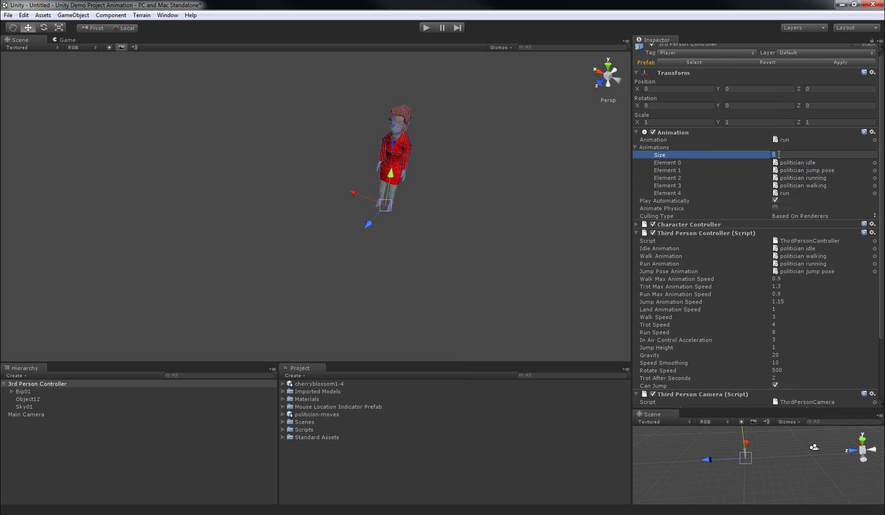
key("Return")
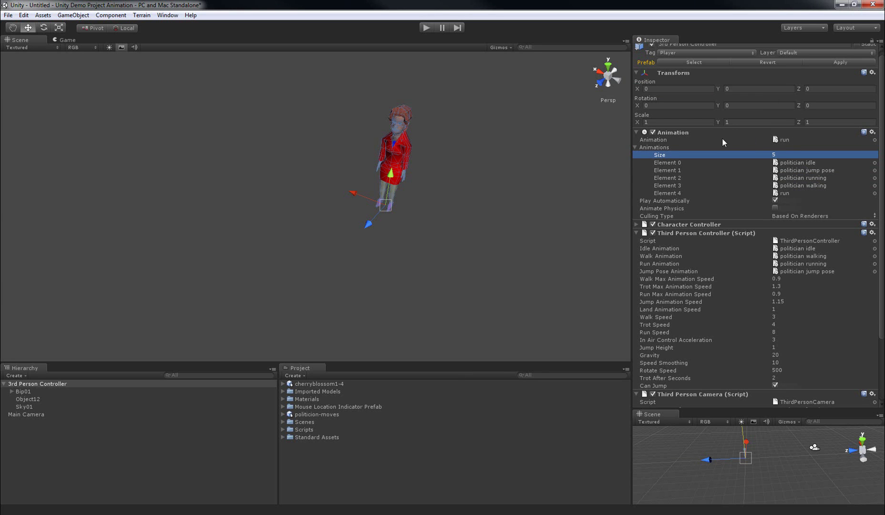
left_click(875, 140)
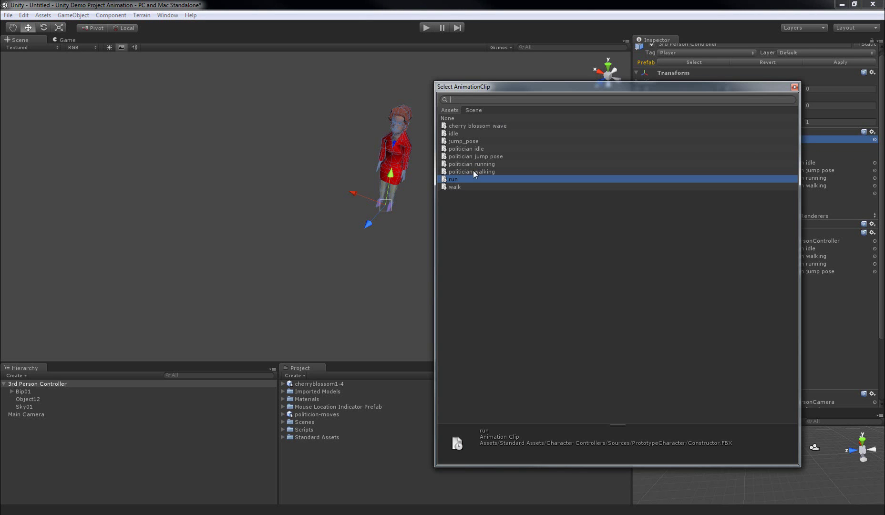
left_click_drag(518, 89, 429, 88)
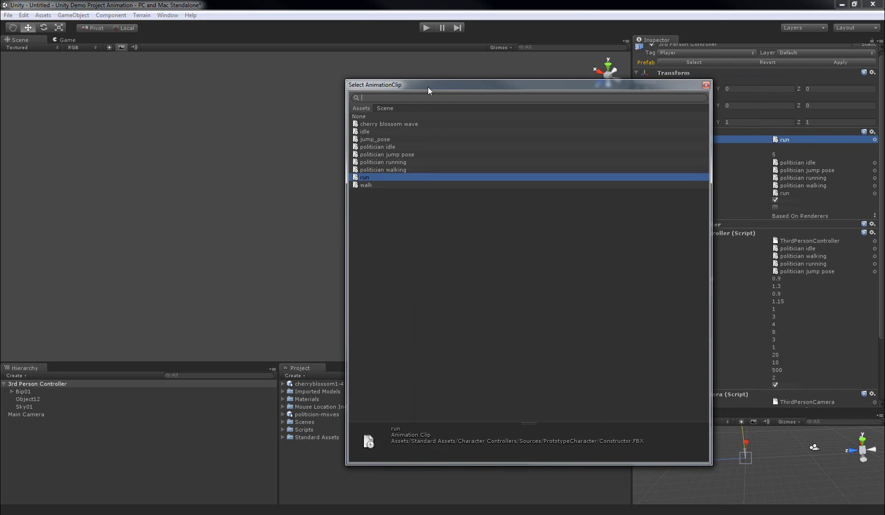
left_click(386, 152)
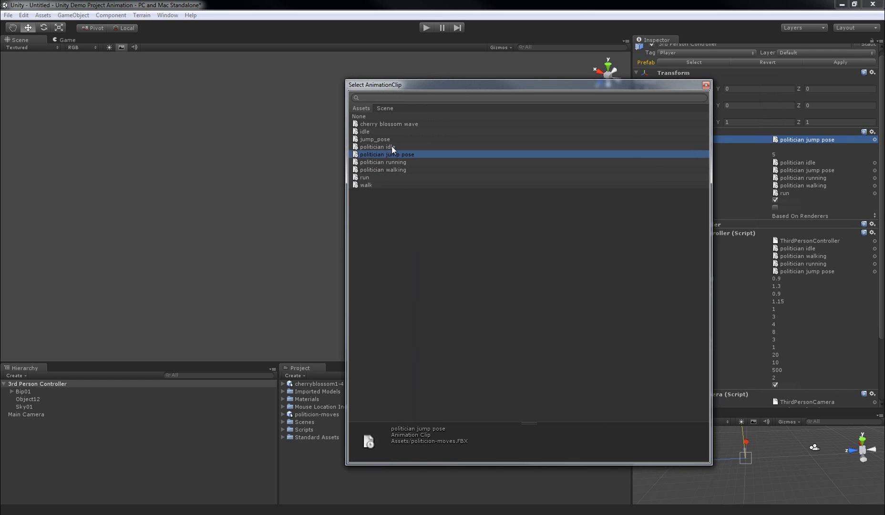
double_click(392, 147)
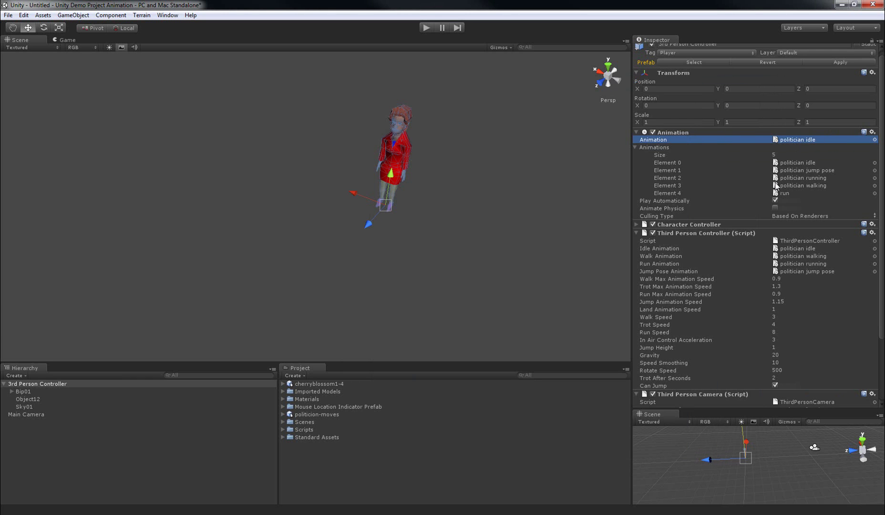
Reduce the Animations list size to 4 to remove the leftover run clip
left_click(791, 156)
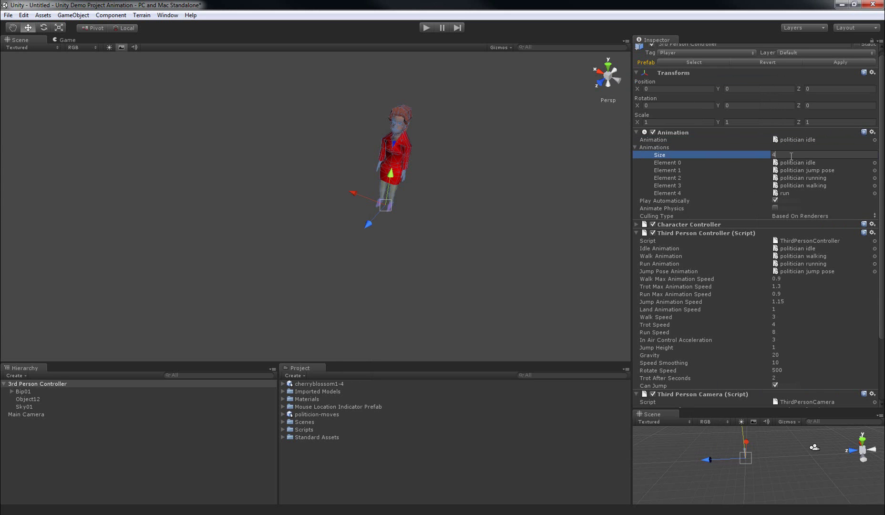
key("Return")
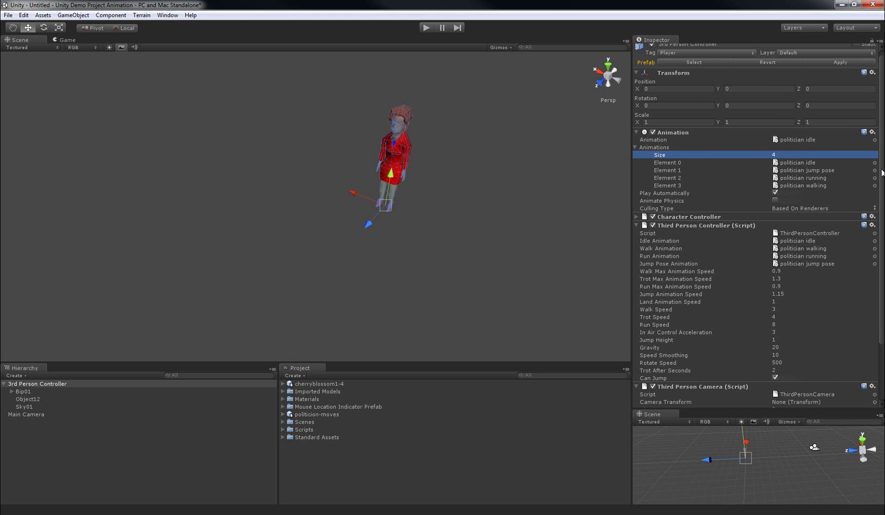
scroll(801, 198, "down", 3)
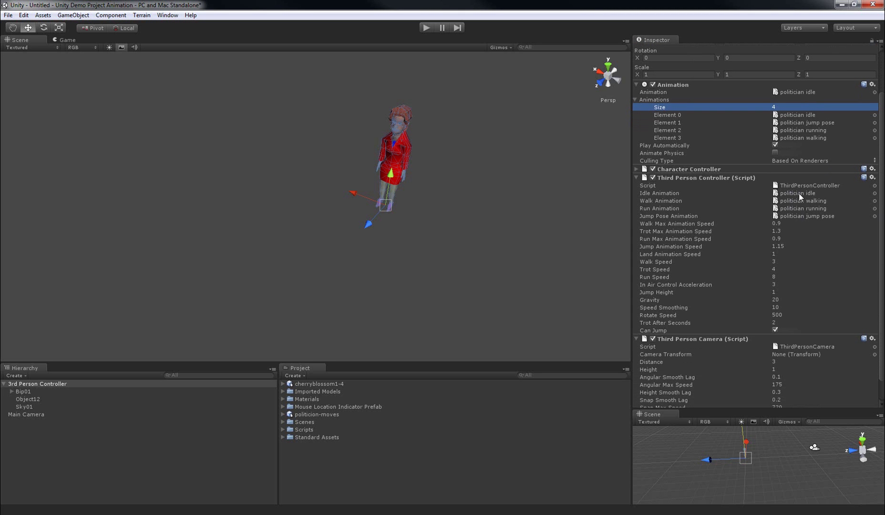
scroll(882, 266, "down", 2)
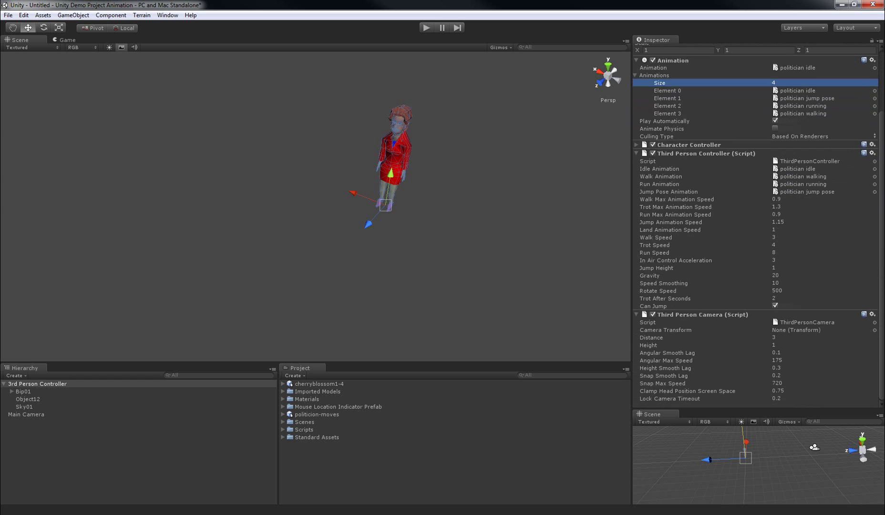
scroll(801, 224, "up", 3)
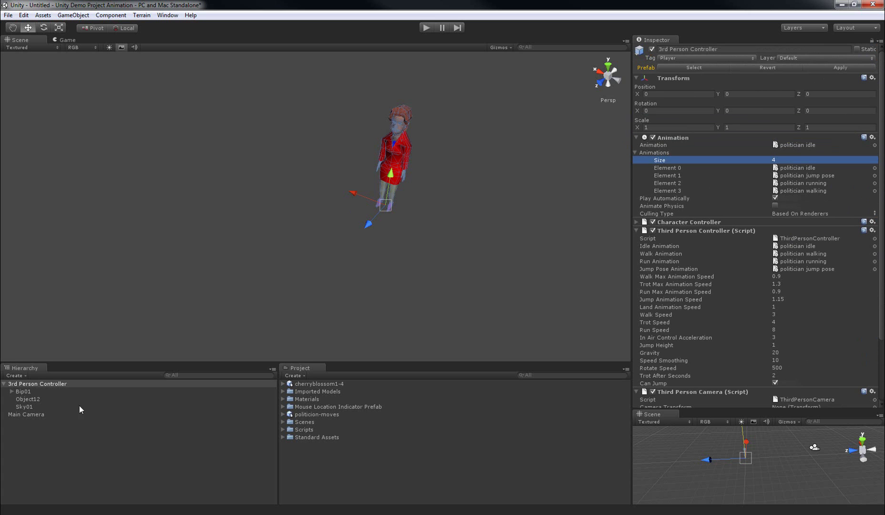
Add a plane object to the scene as the ground
left_click(107, 15)
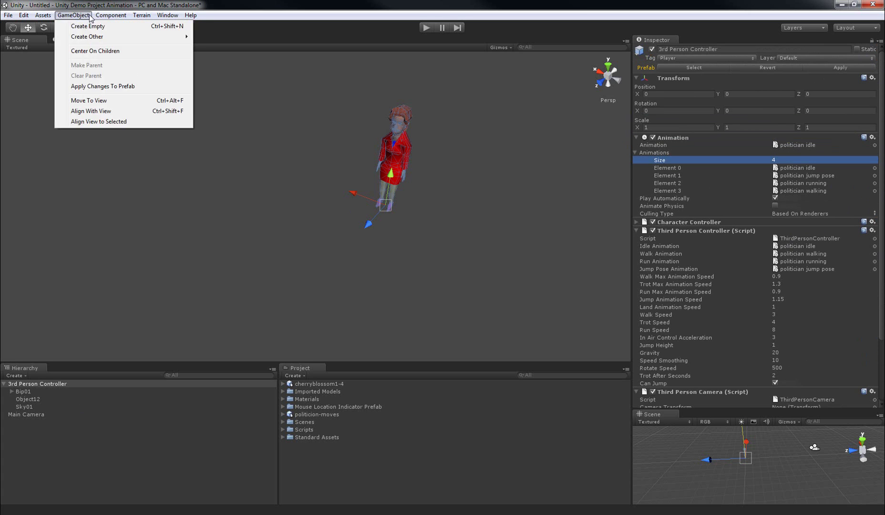
left_click(111, 16)
left_click(111, 15)
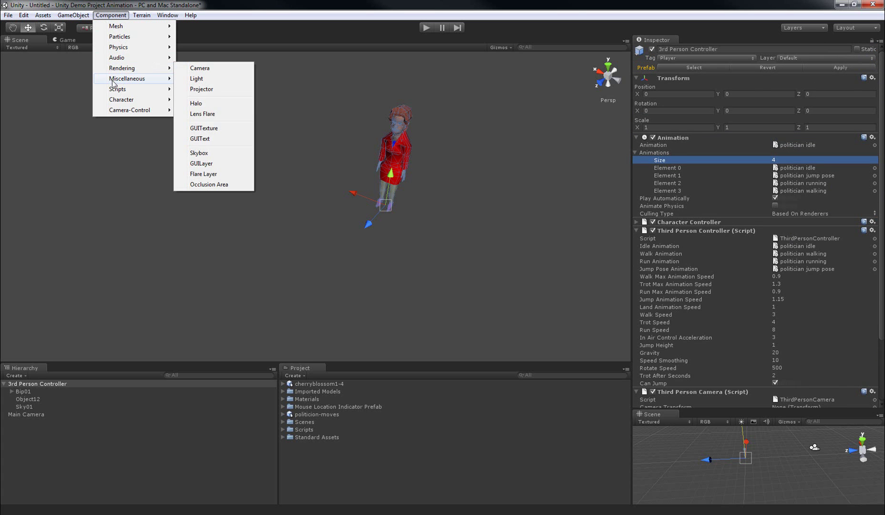
mouse_move(73, 15)
mouse_move(91, 38)
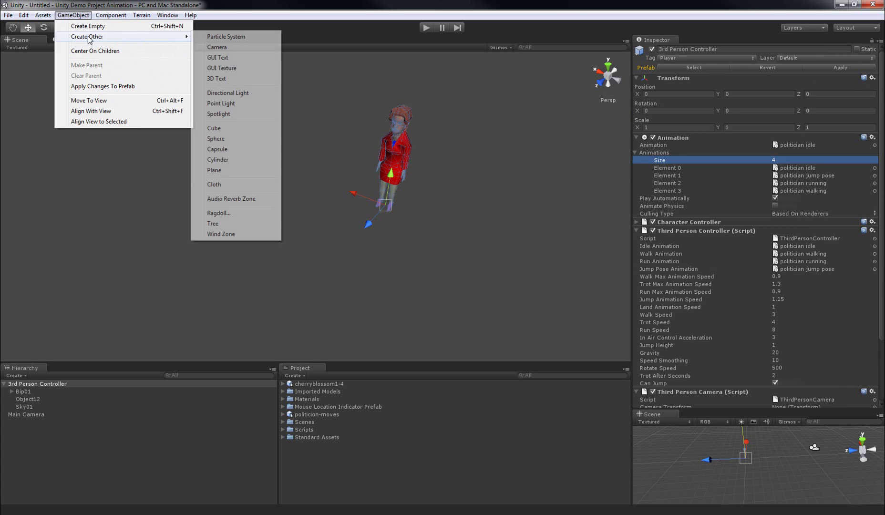
left_click(227, 170)
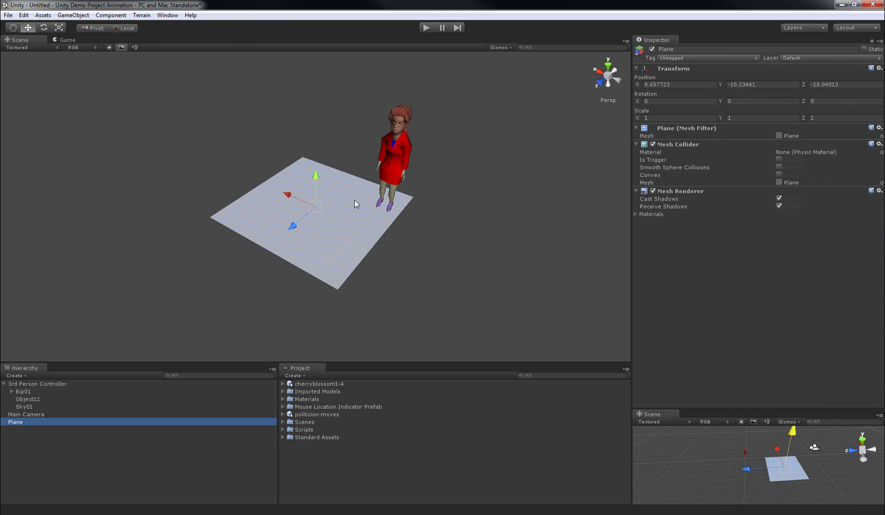
Set the plane's position to 0, 0, 0 so it lies beneath the character
left_click(686, 85)
type("0")
key("Tab")
type("0")
key("Tab")
type("0")
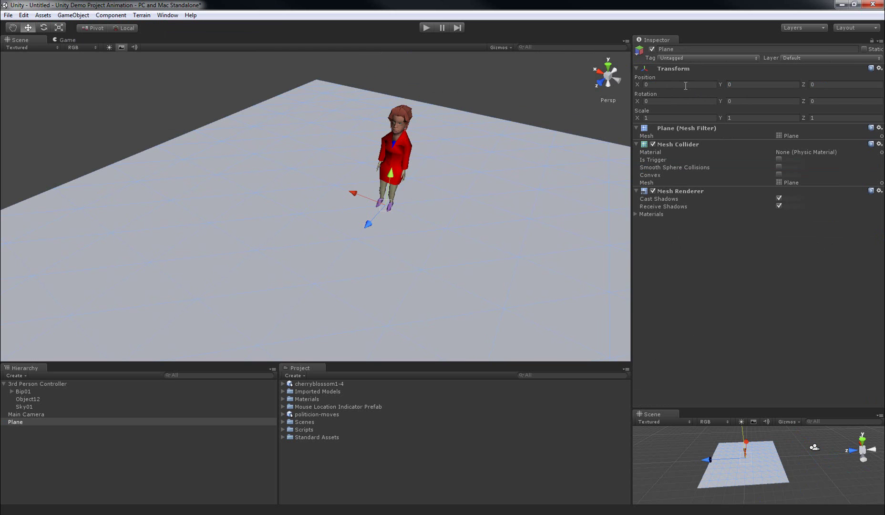
Set the plane's scale to 10 in X, Y and Z
left_click(660, 119)
type("10")
key("Tab")
type("10")
key("Tab")
type("10")
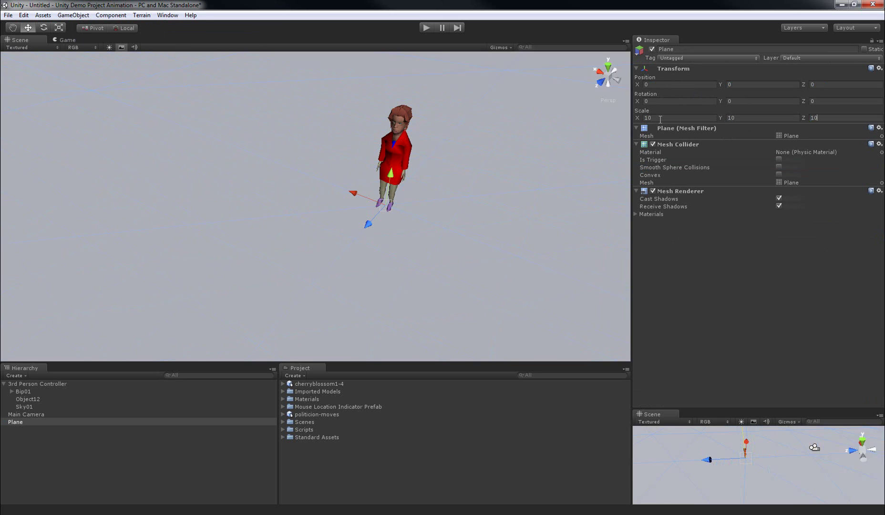
Add a directional light to the scene
left_click_drag(437, 194, 383, 179, "alt")
left_click(73, 14)
left_click(73, 15)
left_click(73, 15)
mouse_move(86, 36)
left_click(235, 93)
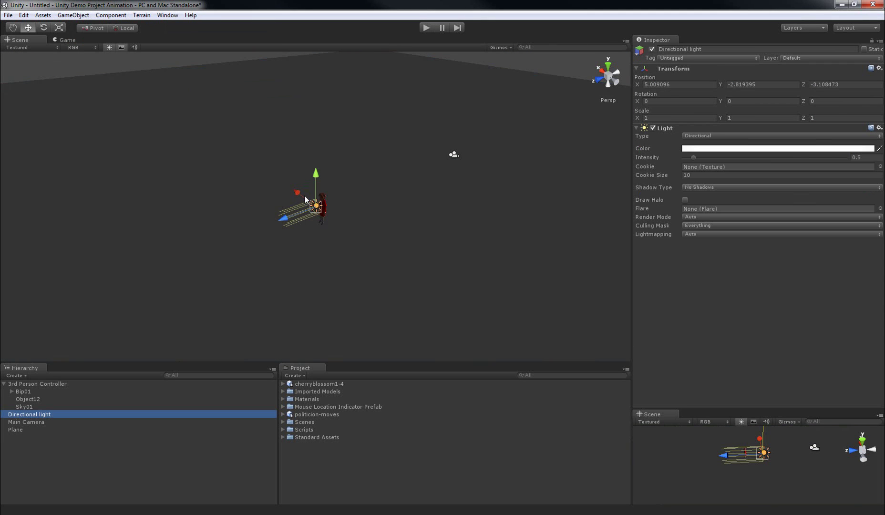
Rotate the directional light to about 25, -23, -10 degrees so it shines down onto the plane
key("e")
left_click_drag(299, 178, 353, 213)
left_click_drag(292, 195, 294, 201)
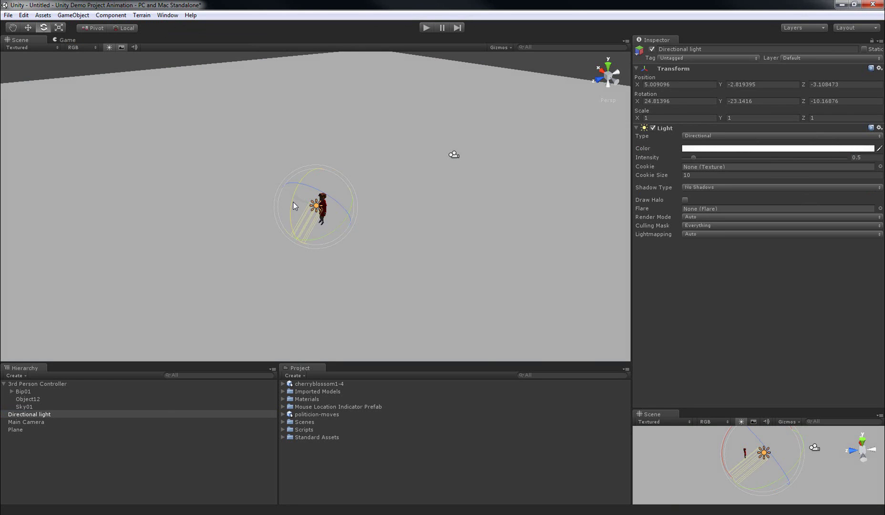
Run the scene briefly to test the character on the plane, and stop the playback
left_click(120, 460)
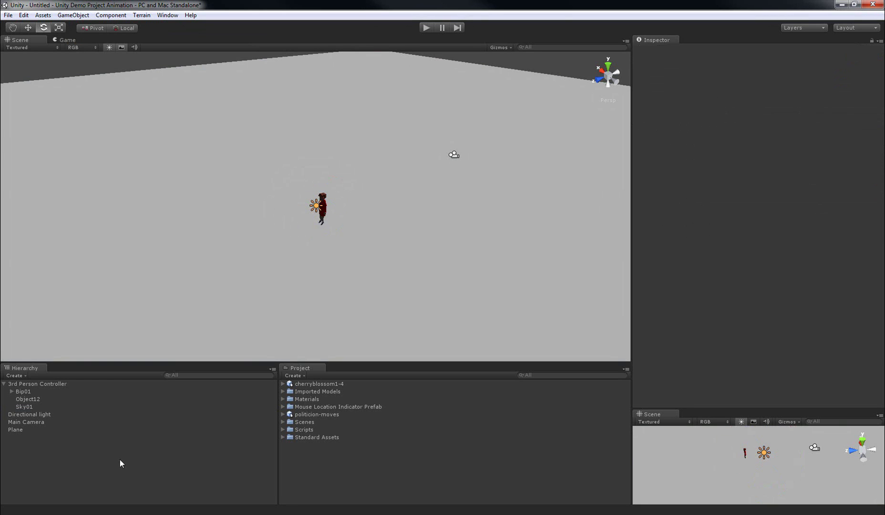
left_click(425, 27)
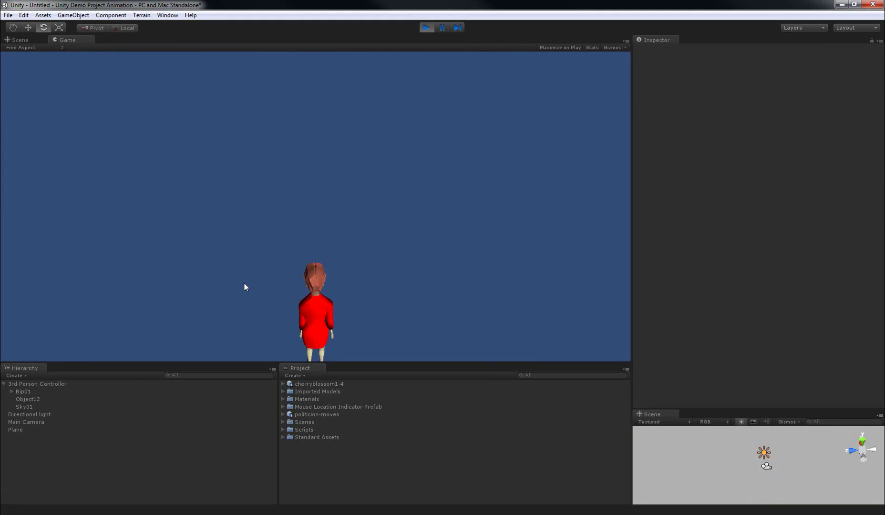
left_click(426, 27)
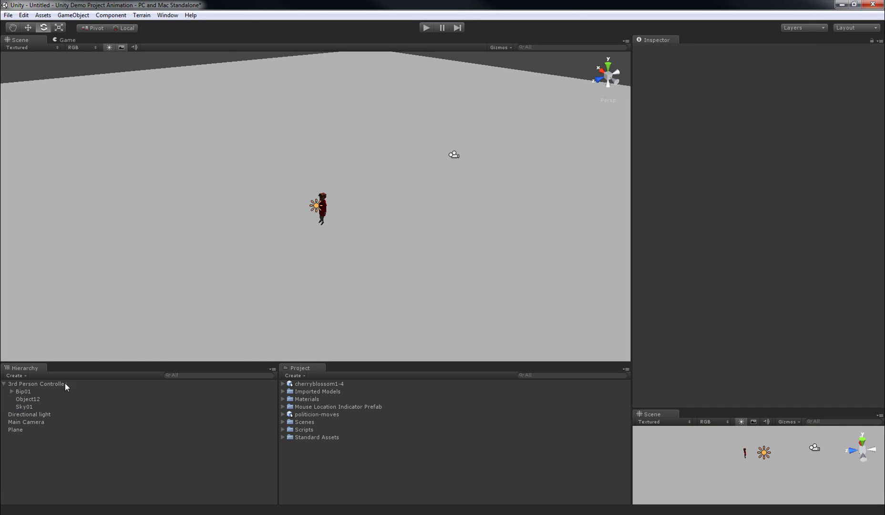
Show the Character Controller component's settings for the 3rd Person Controller
left_click(5, 384)
left_click(29, 384)
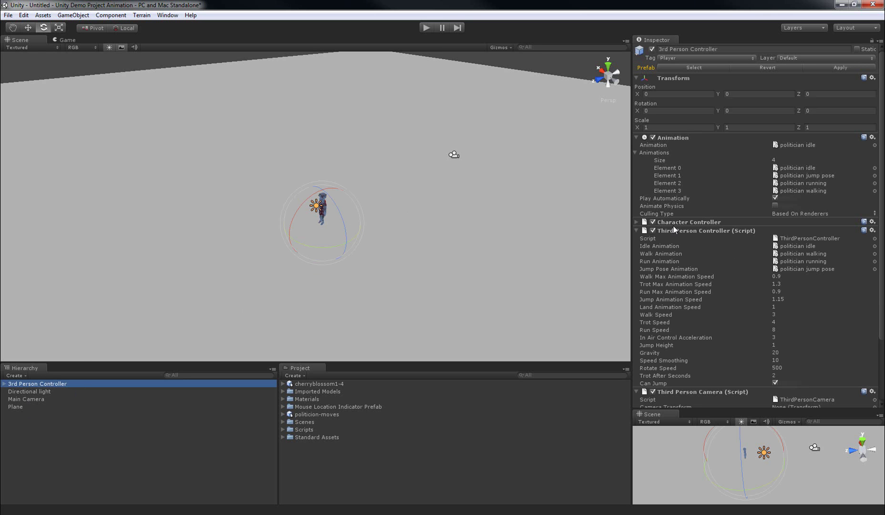
left_click(696, 223)
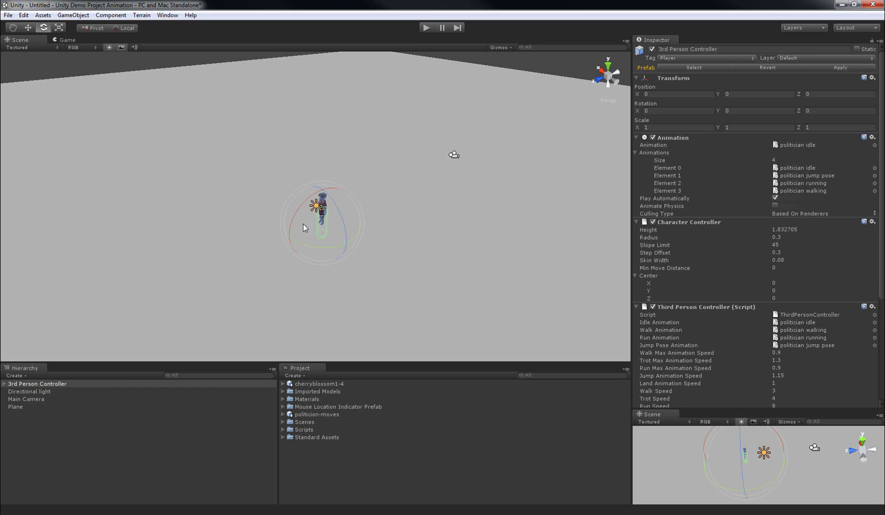
Raise the 3rd Person Controller above the plane to a Y position of about 2.38
scroll(380, 277, "up", 6)
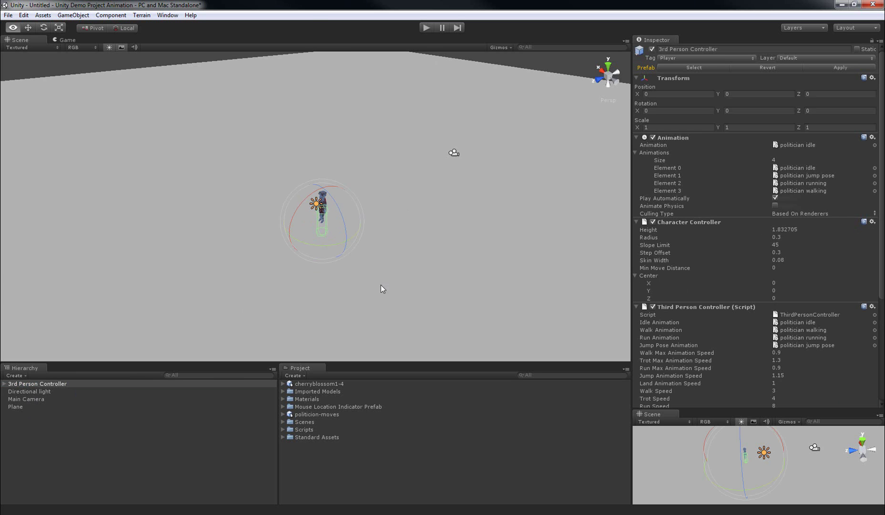
left_click_drag(380, 289, 328, 248, "alt")
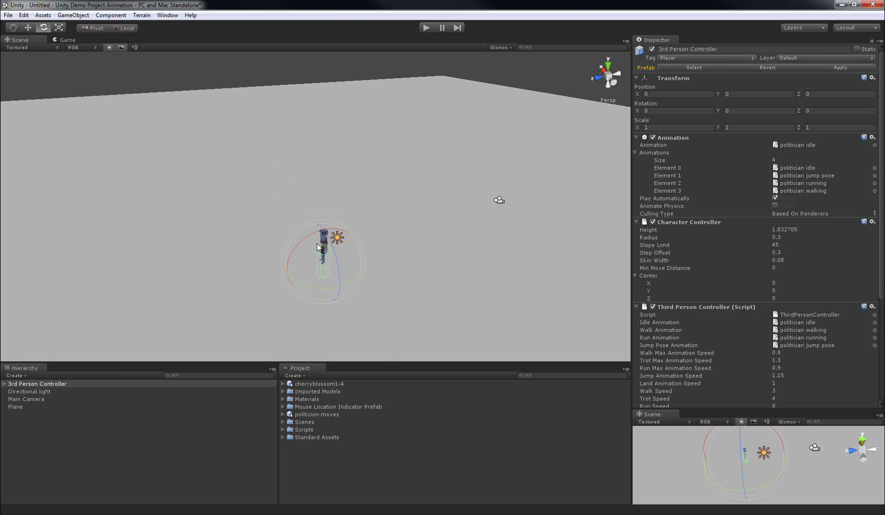
right_click_drag(356, 268, 356, 278)
key("w")
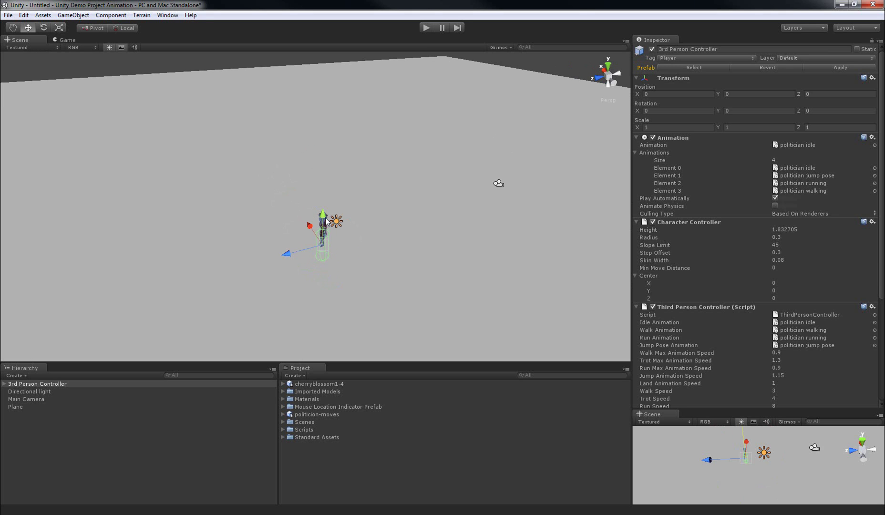
left_click_drag(323, 226, 324, 176)
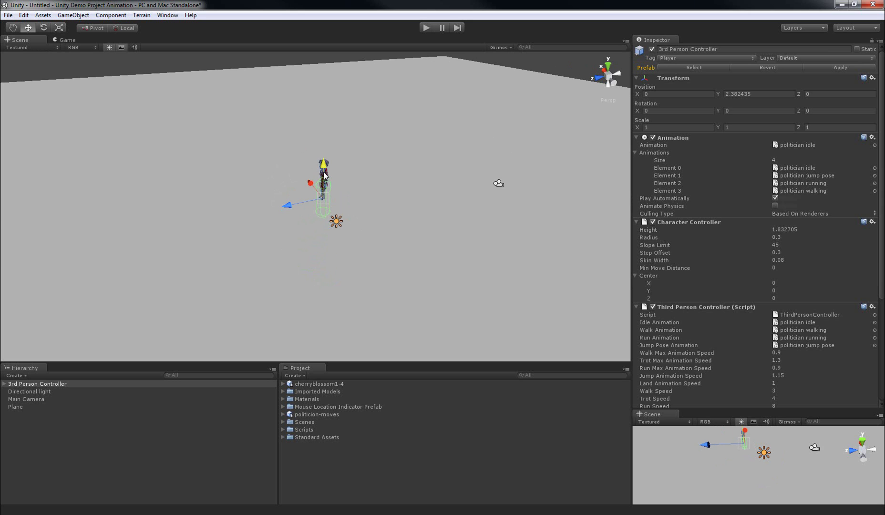
Examine how the Character Controller's capsule sits relative to the character's body and the plane
left_click_drag(338, 227, 332, 91, "alt")
left_click_drag(276, 261, 329, 278, "alt")
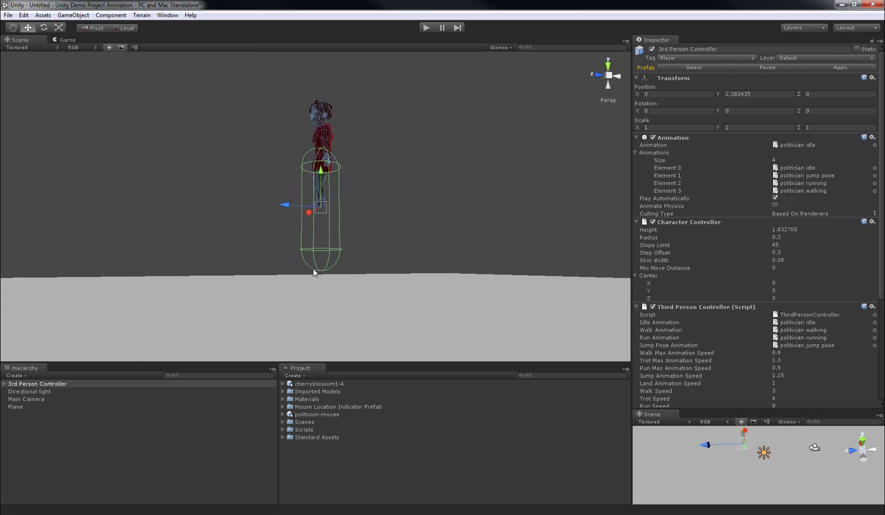
left_click_drag(335, 183, 370, 201, "alt")
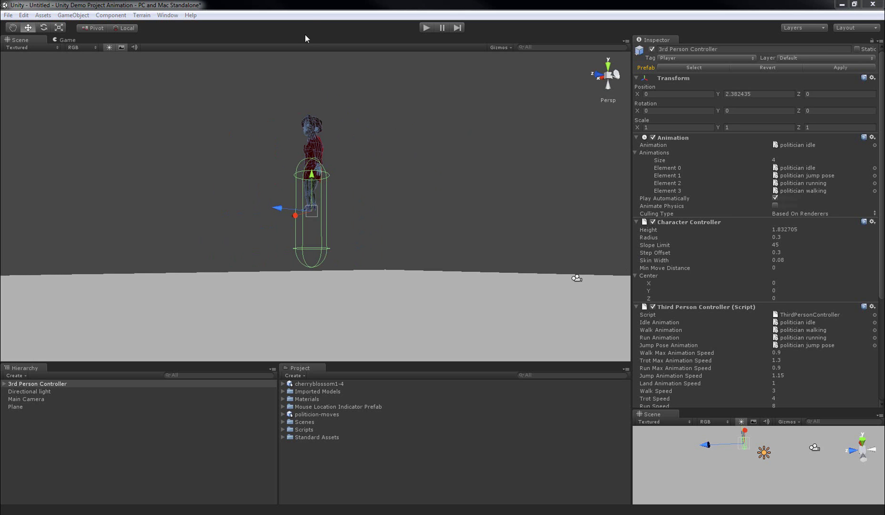
left_click(312, 8)
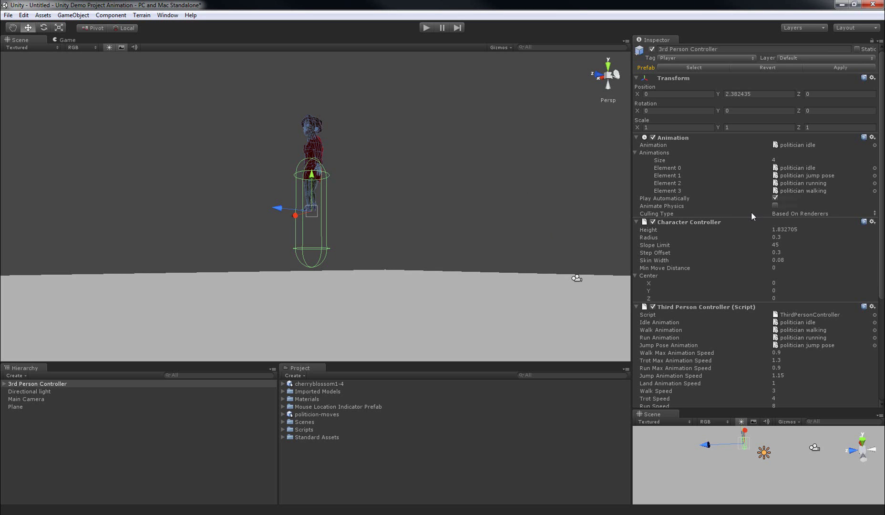
In the right view, fit the Character Controller capsule with Center Y about 0.84, Height about 1.75 and Radius about 0.22
left_click(597, 74)
left_click(597, 75)
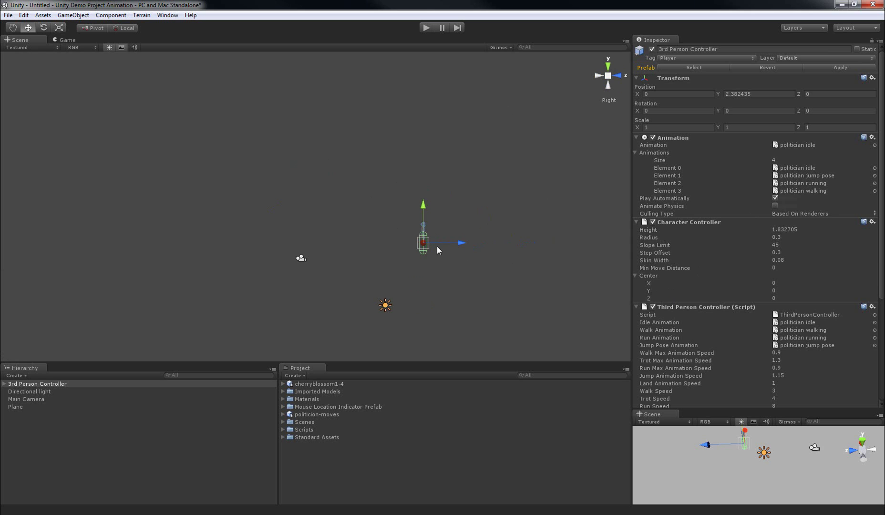
middle_click_drag(437, 244, 383, 246)
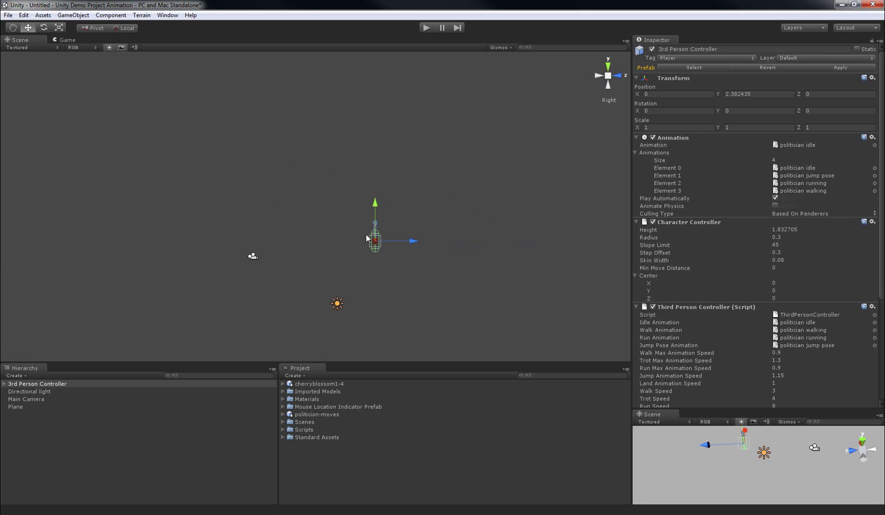
scroll(381, 240, "up", 5)
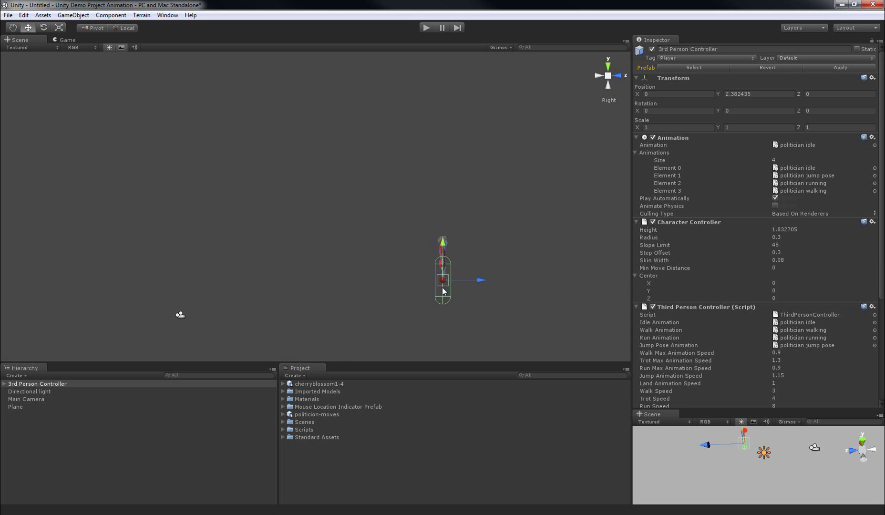
scroll(442, 287, "up", 2)
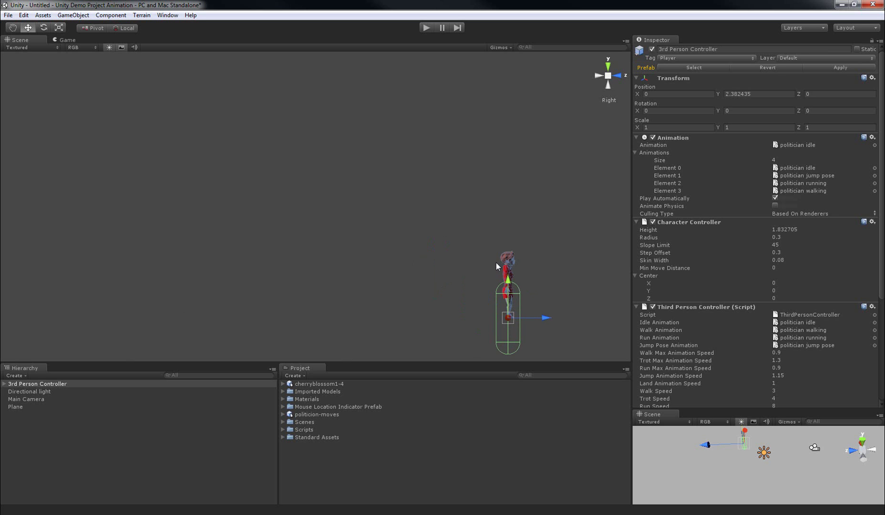
middle_click_drag(496, 263, 344, 164)
scroll(350, 216, "up", 3)
scroll(457, 241, "up", 5)
middle_click_drag(459, 227, 320, 220)
scroll(313, 235, "down", 2)
scroll(313, 233, "up", 3)
middle_click_drag(367, 177, 373, 197)
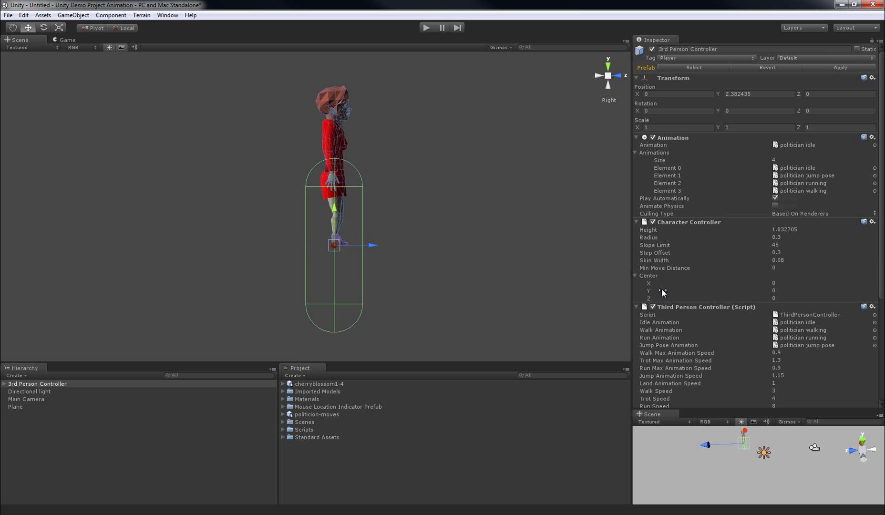
left_click_drag(663, 291, 679, 292)
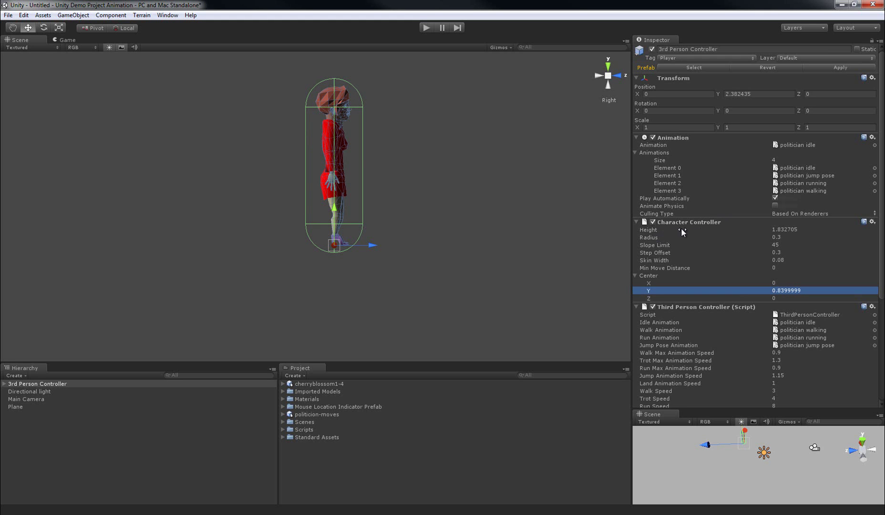
left_click_drag(686, 231, 691, 237)
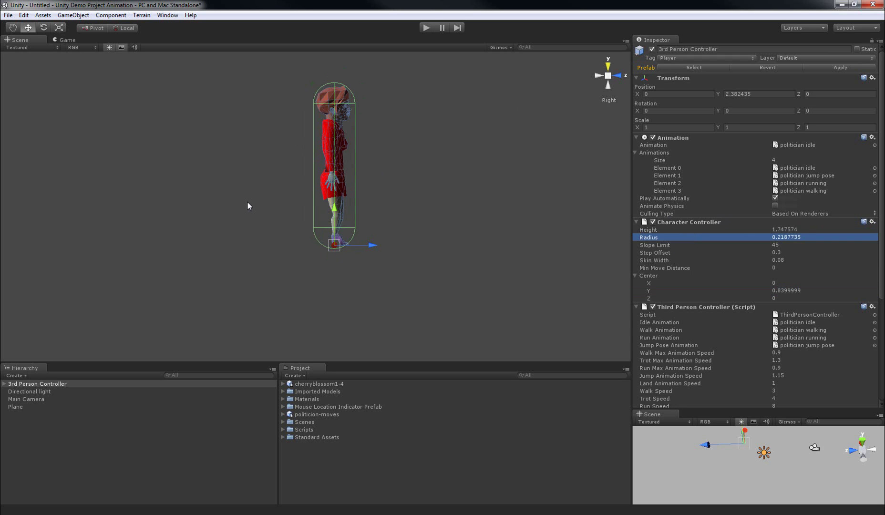
In the front view, widen the capsule's Radius to about 0.25 so it encloses the character's arms
left_click(618, 77)
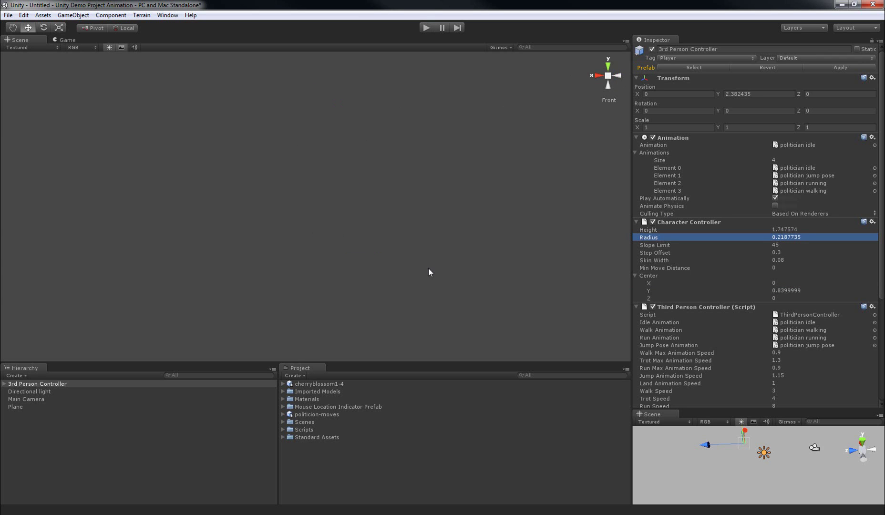
scroll(350, 249, "down", 3)
middle_click_drag(351, 249, 324, 256)
scroll(273, 247, "up", 3)
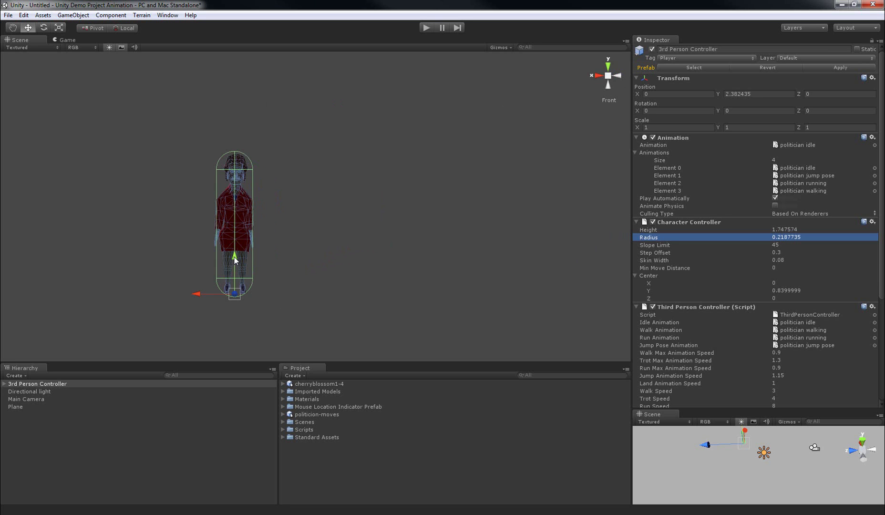
scroll(234, 256, "up", 6)
middle_click_drag(205, 271, 366, 227)
scroll(403, 241, "down", 1)
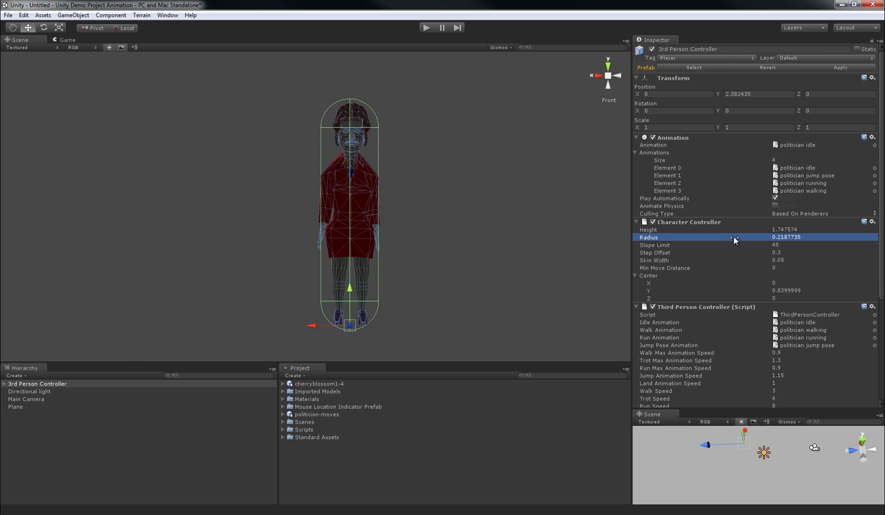
mouse_move(735, 239)
left_mouse_down()
mouse_move(753, 238)
mouse_move(735, 238)
left_mouse_up()
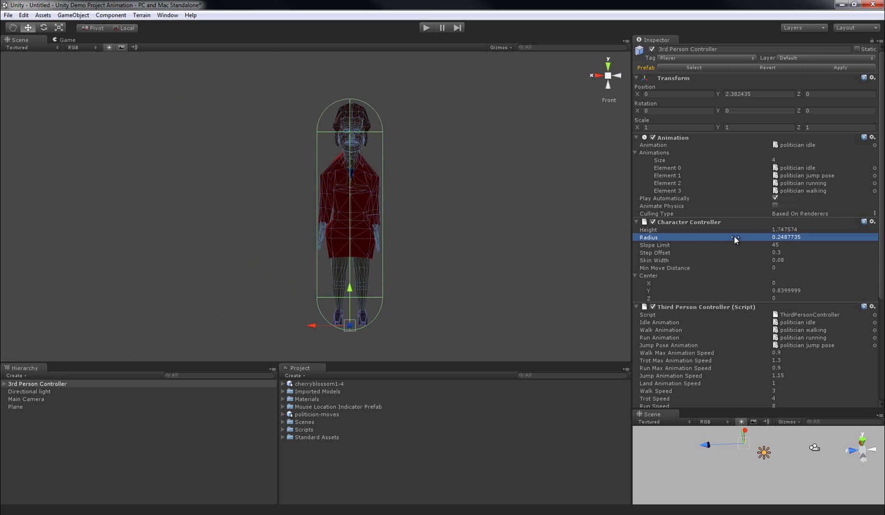
Check the capsule's fit around the character from above and from an angled view
left_click(608, 67)
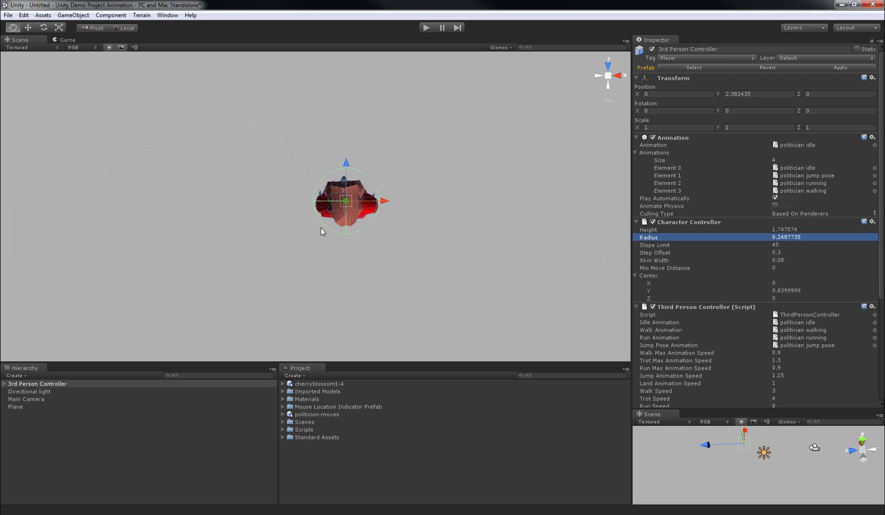
key("w")
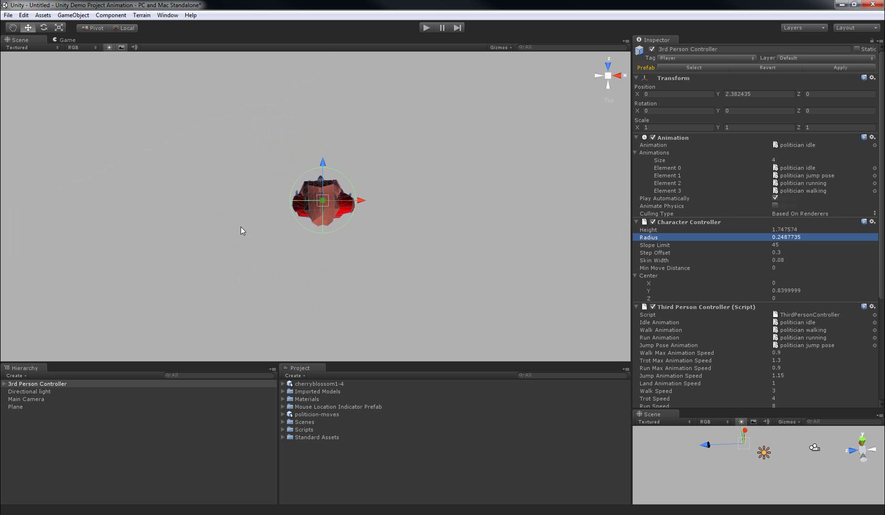
left_click(608, 76)
middle_click_drag(362, 265, 387, 208)
scroll(389, 254, "down", 3)
left_click(609, 70)
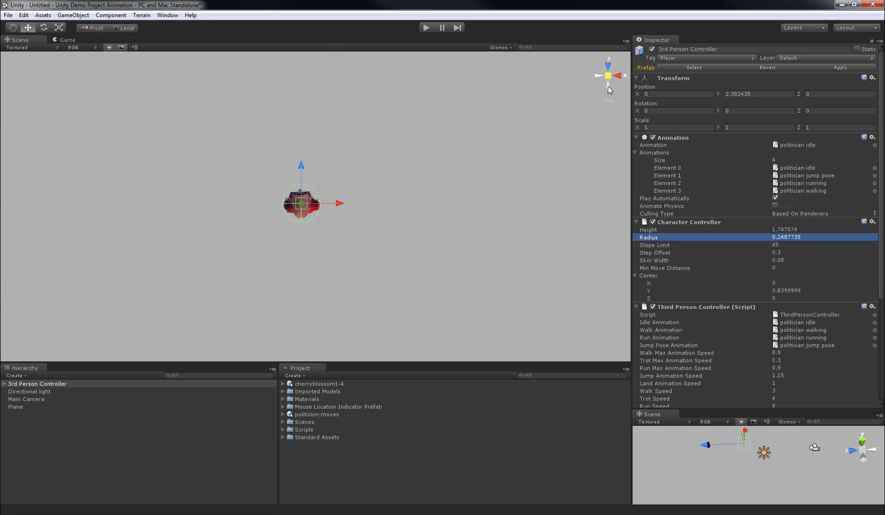
left_click_drag(454, 265, 365, 85, "alt")
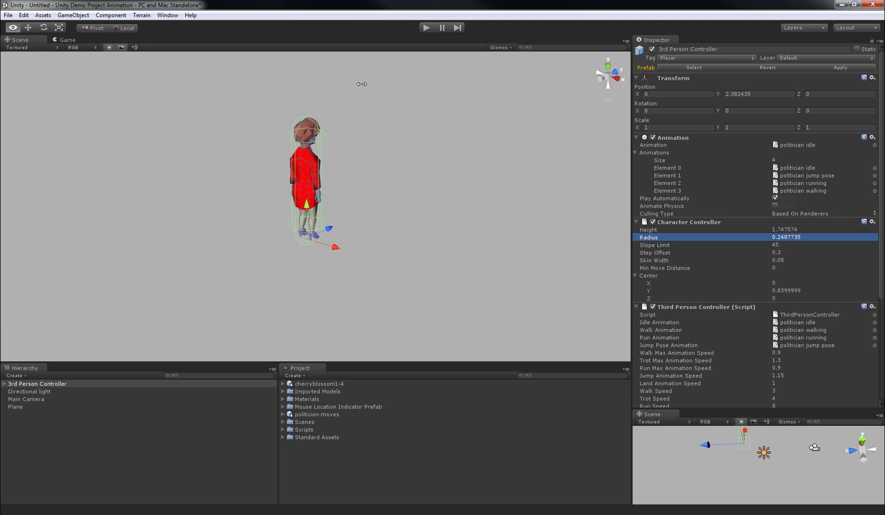
Play test the scene from a perspective view, walking the character in both directions and making it jump, and stop playback
left_click(608, 76)
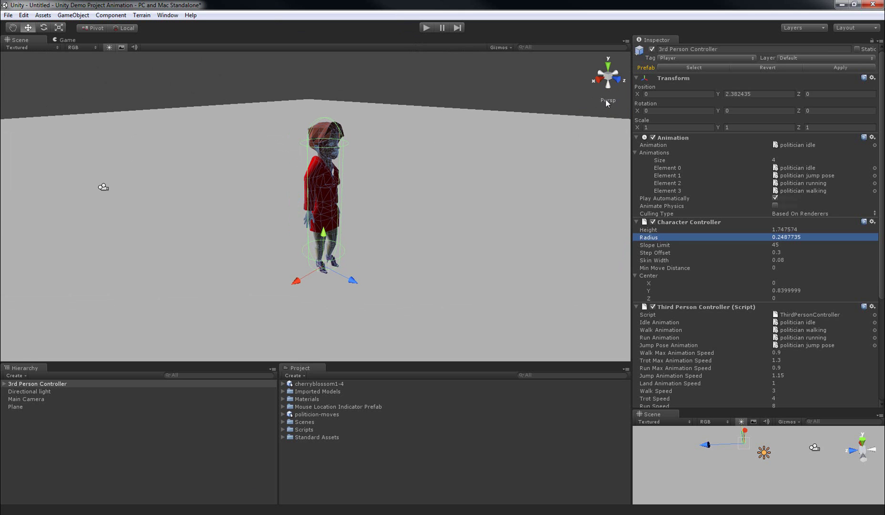
left_click_drag(511, 211, 310, 210, "alt")
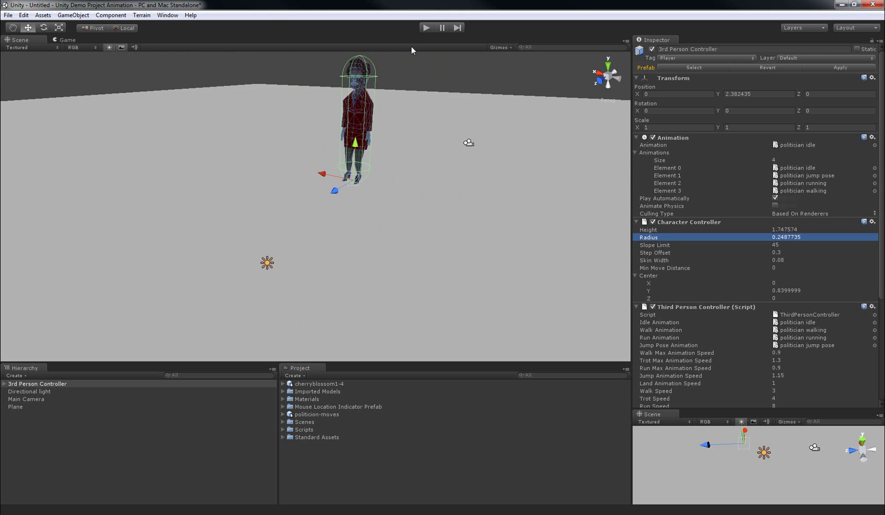
left_click(427, 28)
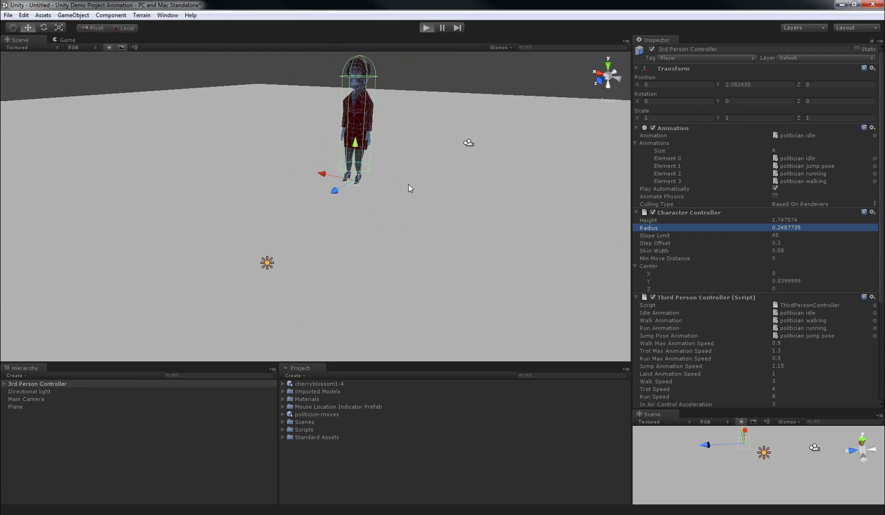
left_click(215, 426)
key("d")
key("a")
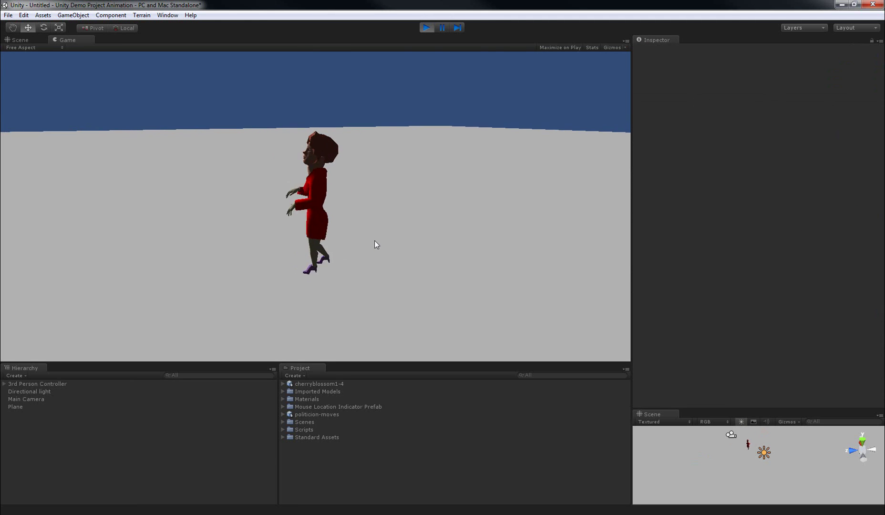
key("d")
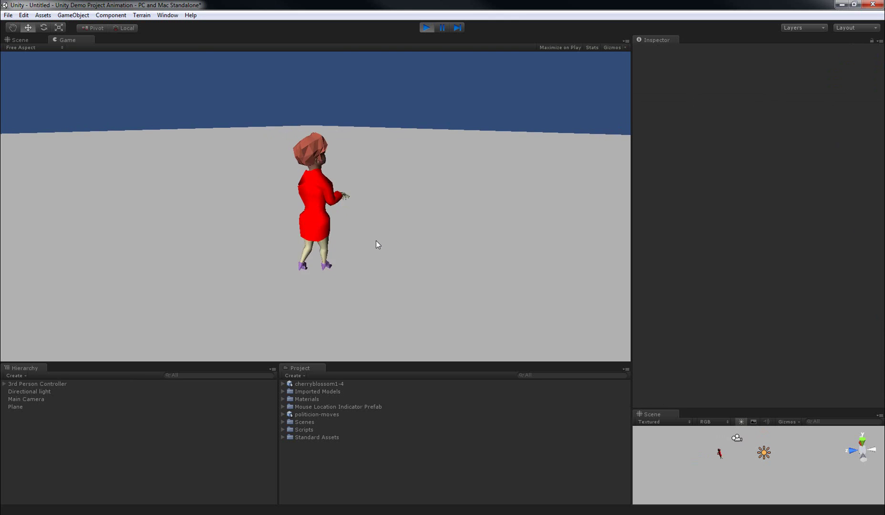
key("a")
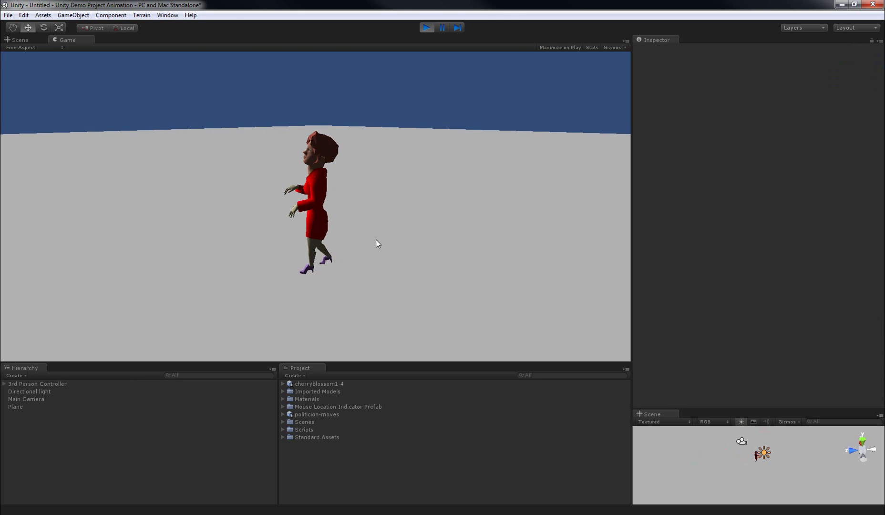
key("space")
key("space")
key("d")
left_click(429, 29)
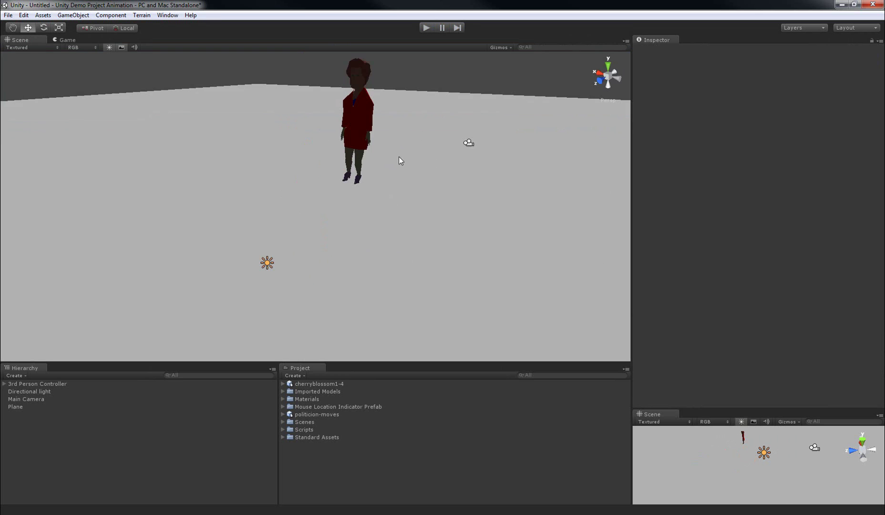
Inspect the ground plane's components and look through the existing Materials folder for a ground material
left_click_drag(412, 218, 427, 237, "alt")
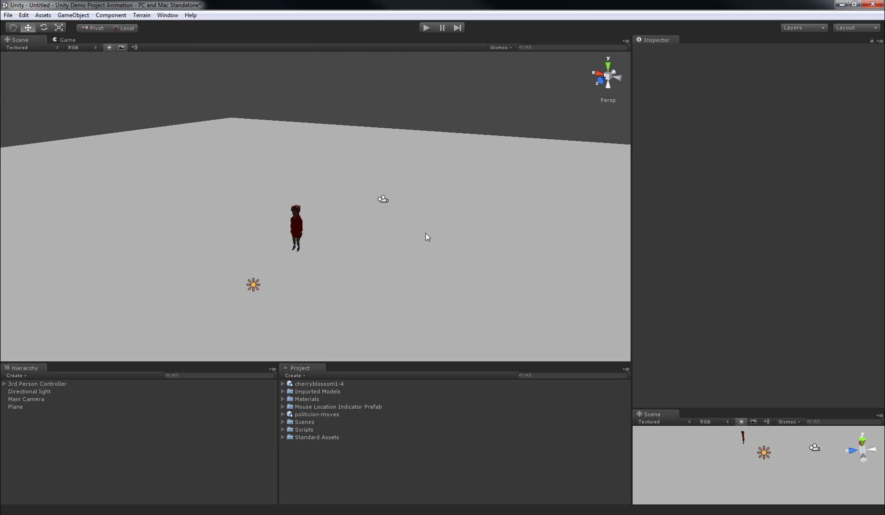
left_click(432, 284)
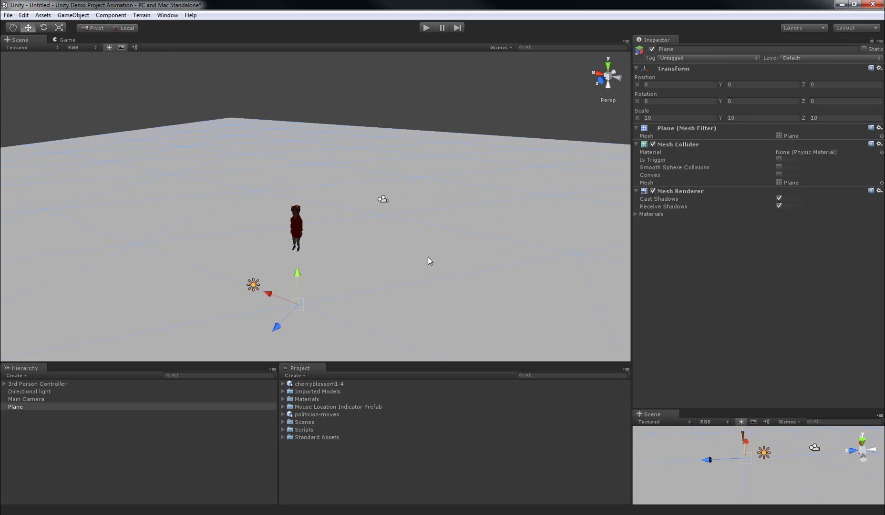
left_click_drag(359, 264, 353, 290, "alt")
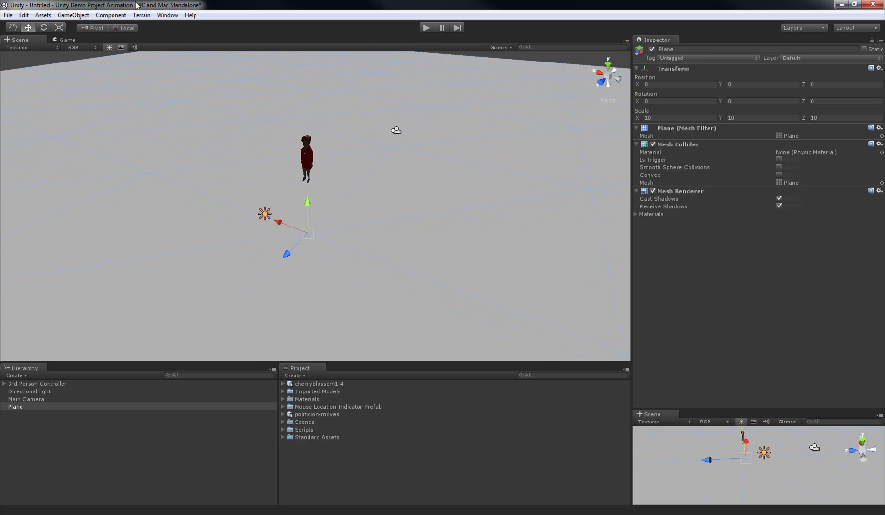
left_click(100, 17)
left_click(99, 19)
left_click(282, 399)
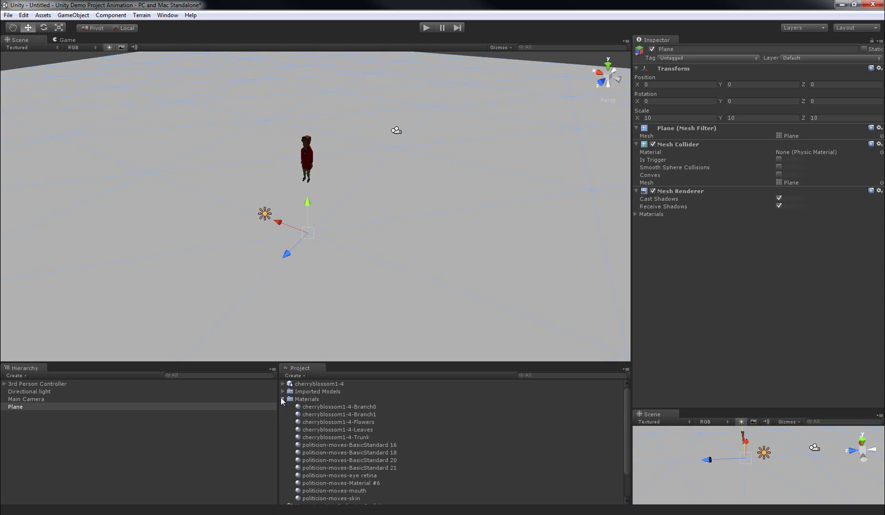
left_click(281, 398)
left_click(301, 462)
Create a new material in the project and name it "test ground"
left_click(293, 376)
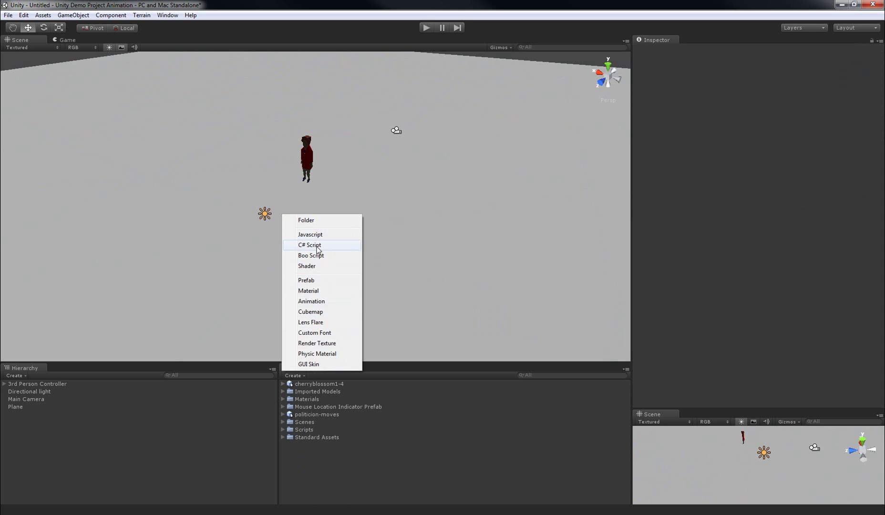
left_click(319, 292)
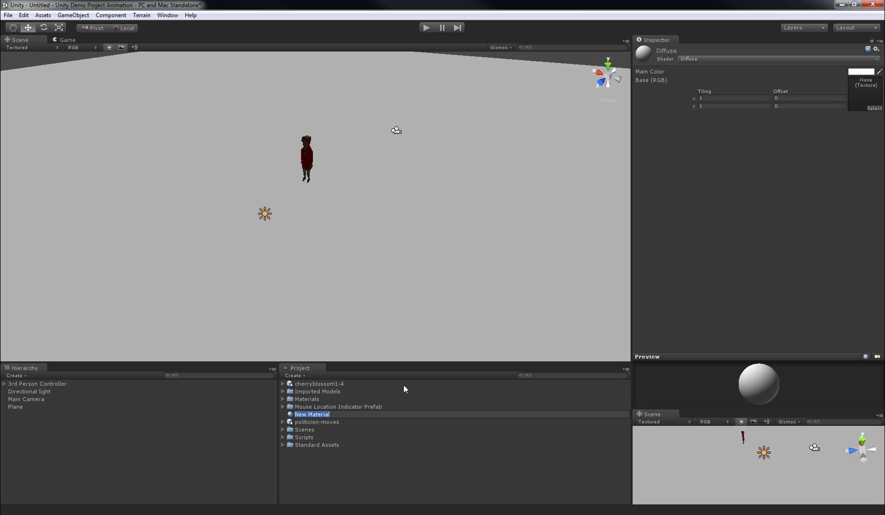
type("test ground")
key("Return")
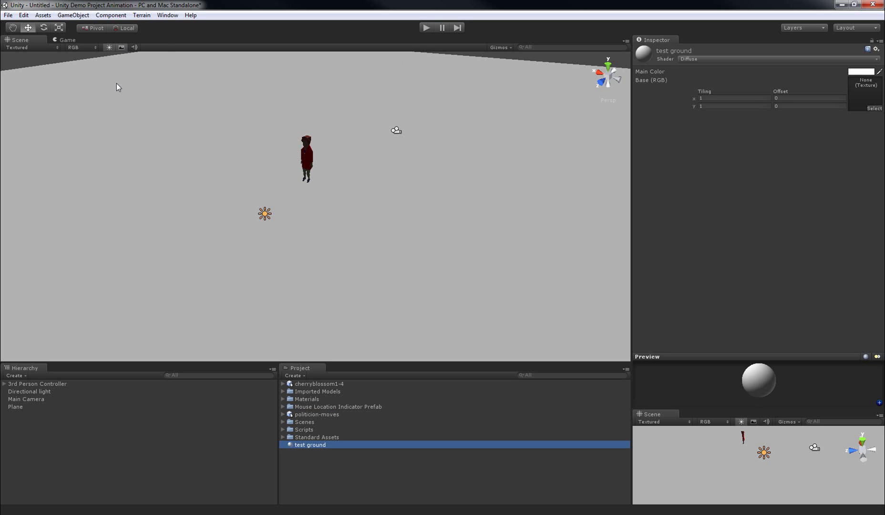
Import the complete Terrain Assets package into the project
left_click(51, 17)
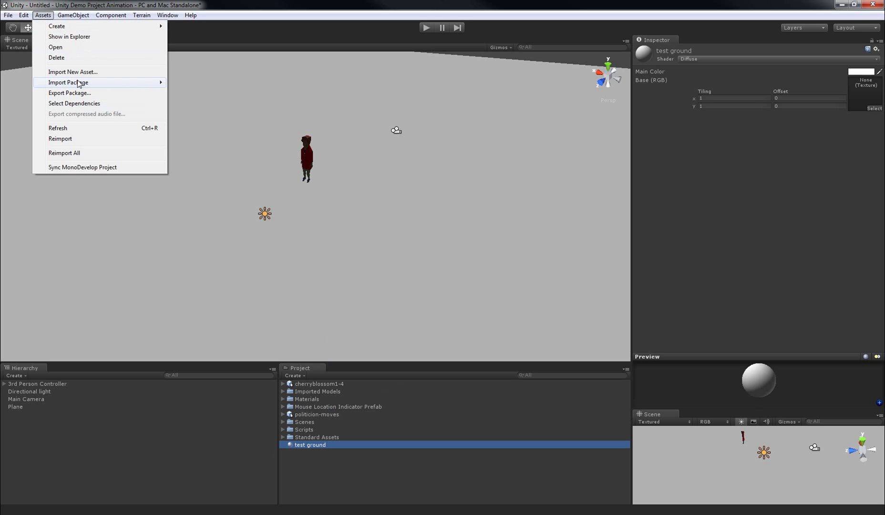
mouse_move(156, 84)
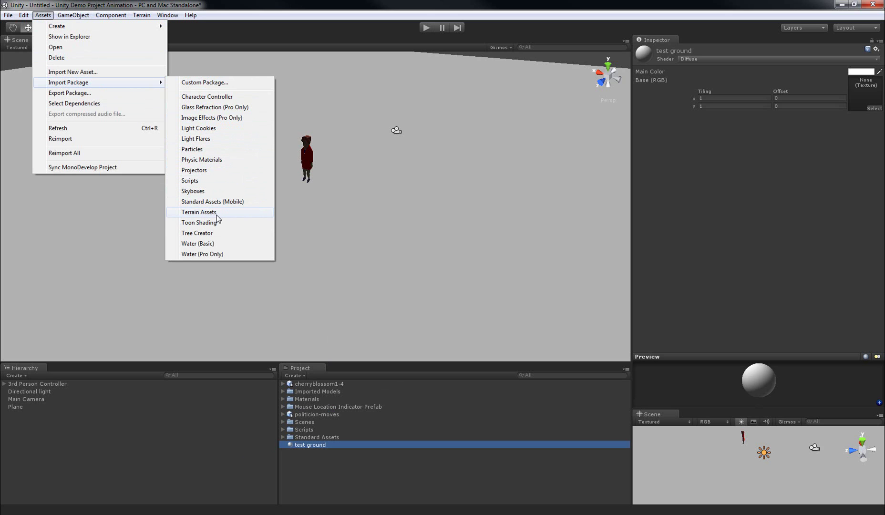
left_click(187, 212)
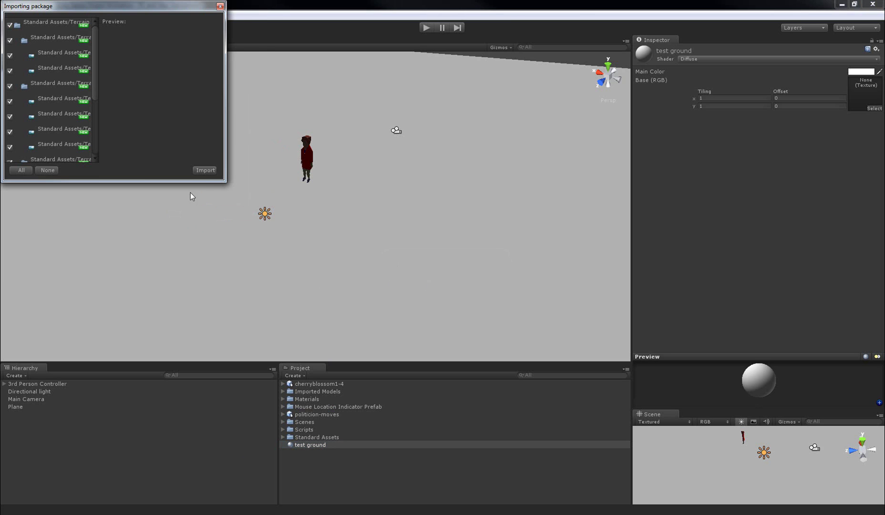
left_click(205, 170)
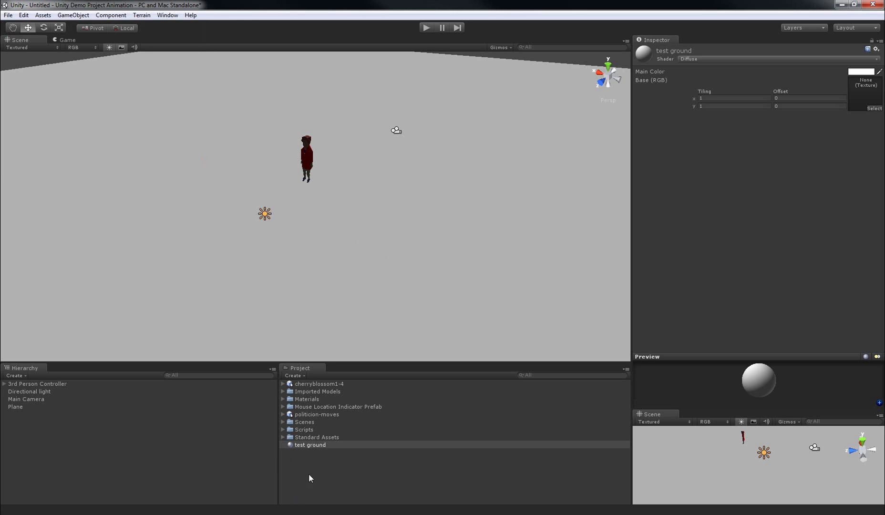
Browse the imported Terrain Textures within Standard Assets and locate the Grass&Rock texture
left_click(282, 437)
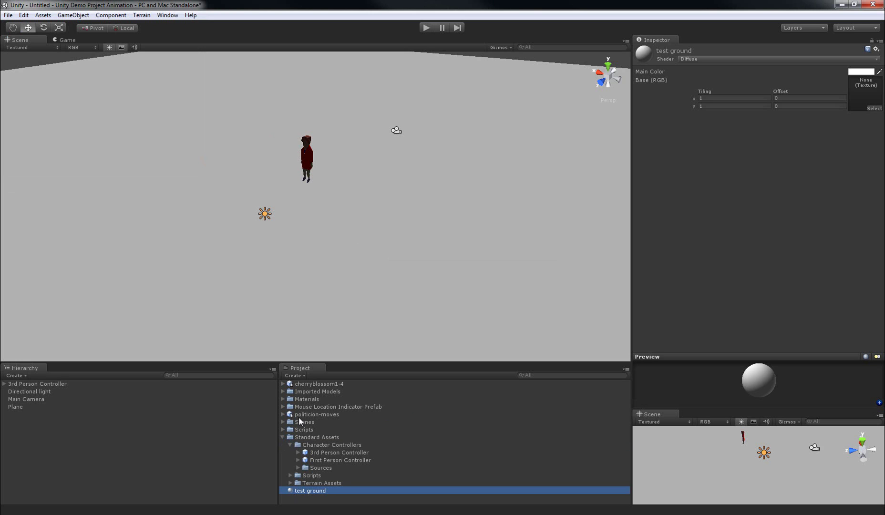
left_click(290, 445)
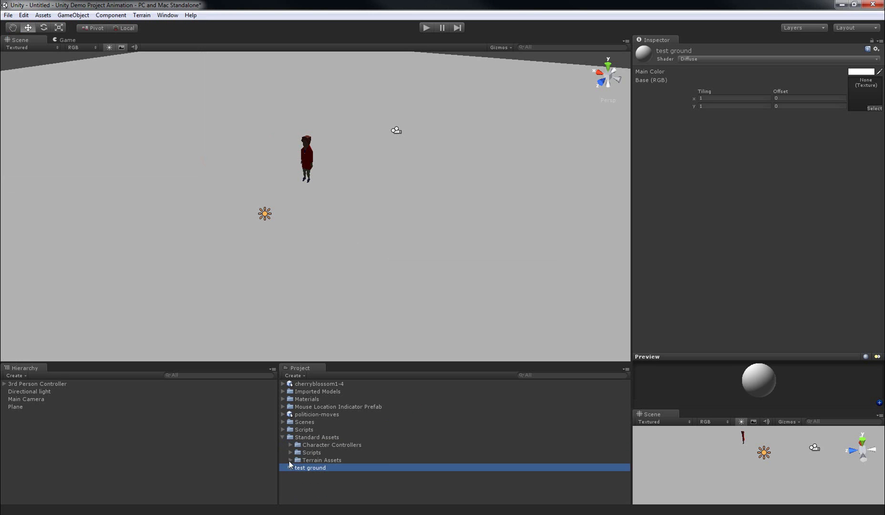
left_click(290, 459)
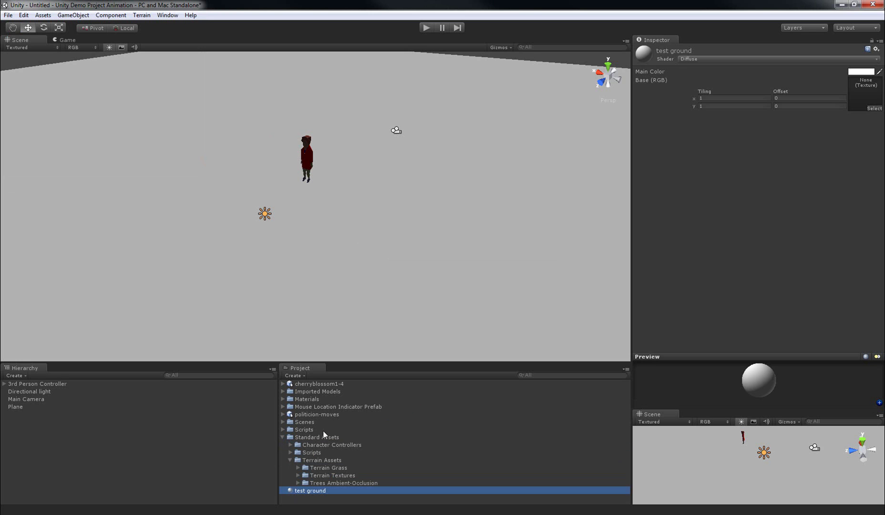
left_click(298, 476)
scroll(318, 441, "down", 1)
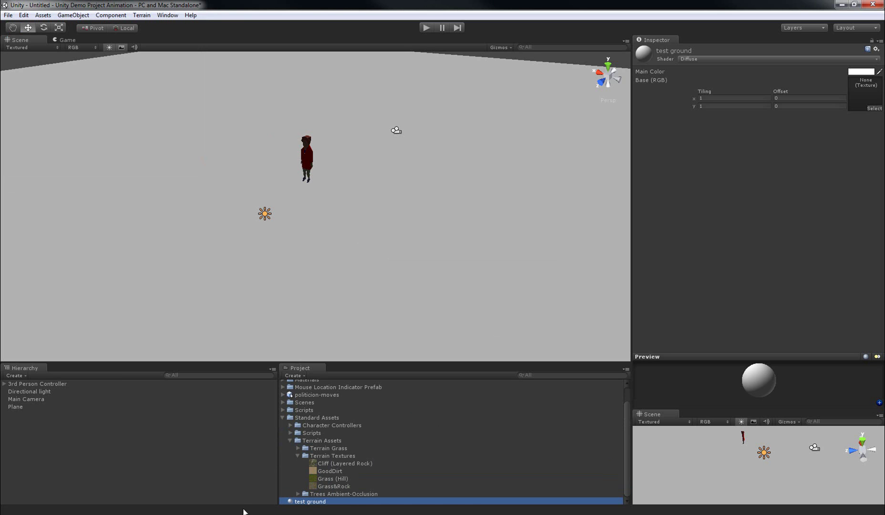
left_click(310, 502)
left_click(319, 488)
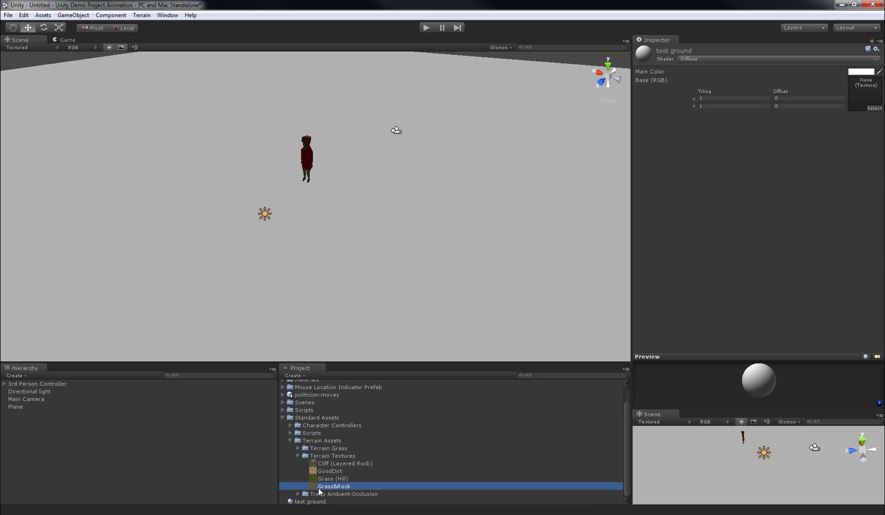
Assign the Grass&Rock texture as the base texture of the test ground material
left_click(295, 499)
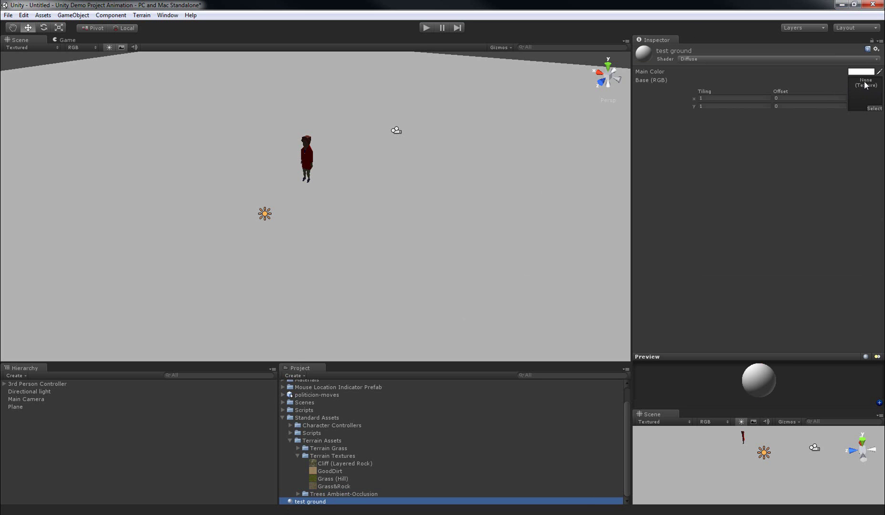
left_click(875, 109)
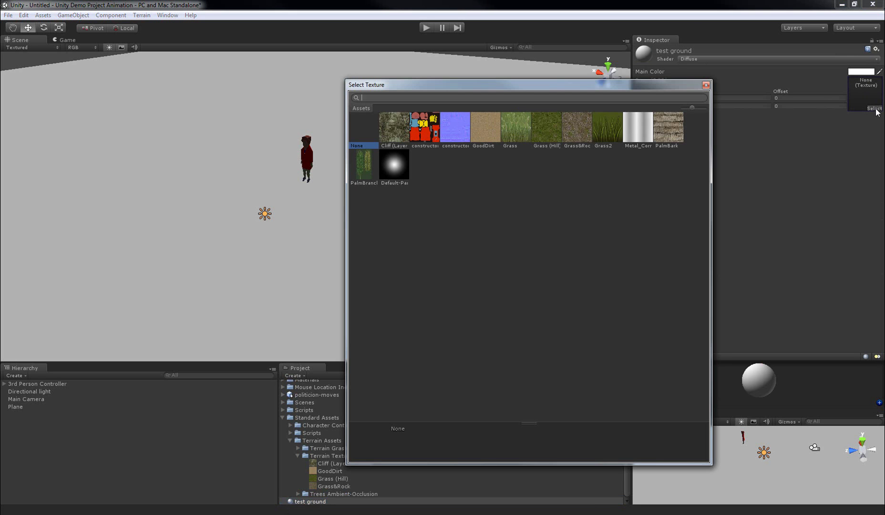
left_click(549, 133)
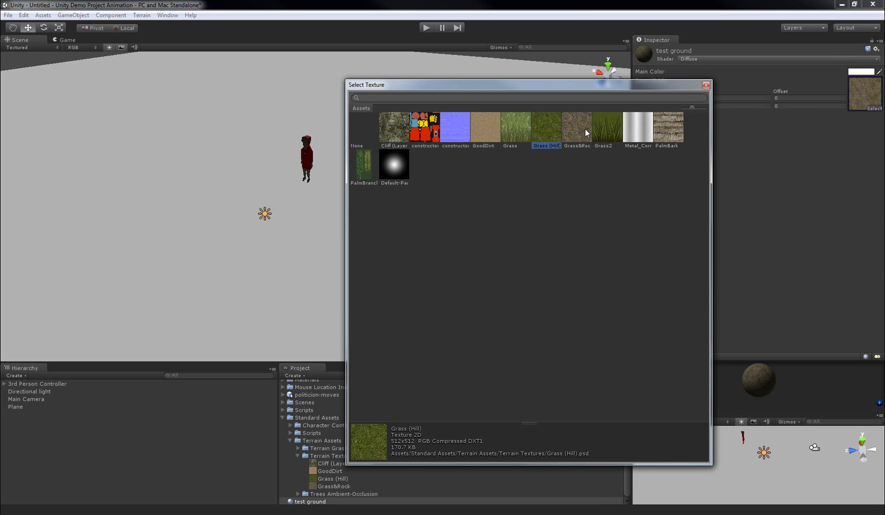
left_click(606, 130)
left_click(579, 130)
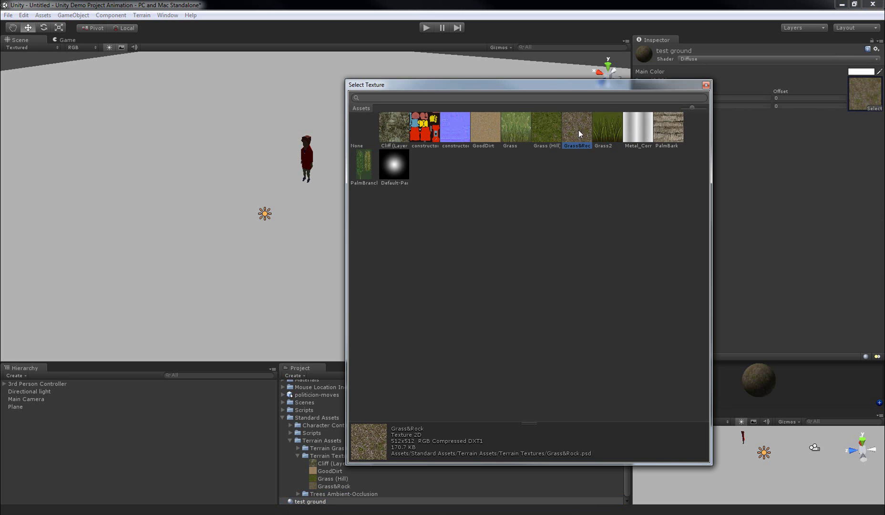
double_click(579, 130)
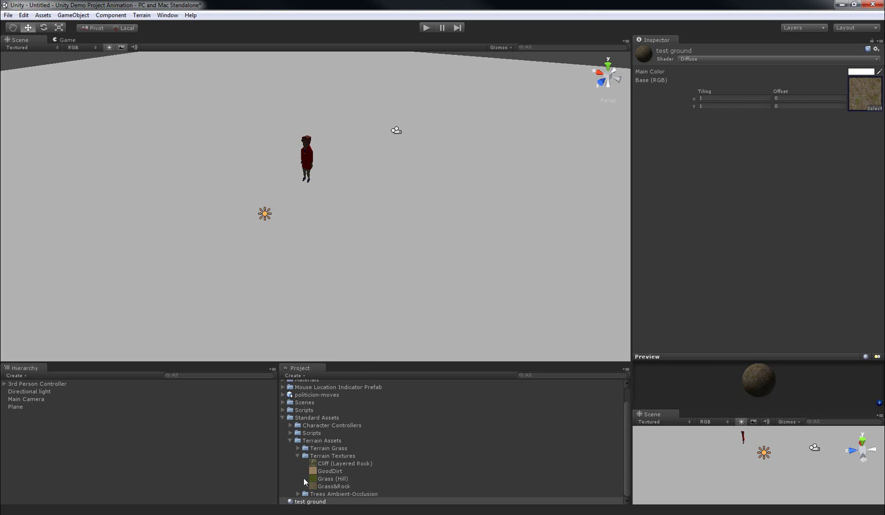
Apply the test ground material to the ground plane in the scene
right_click_drag(442, 222, 448, 187)
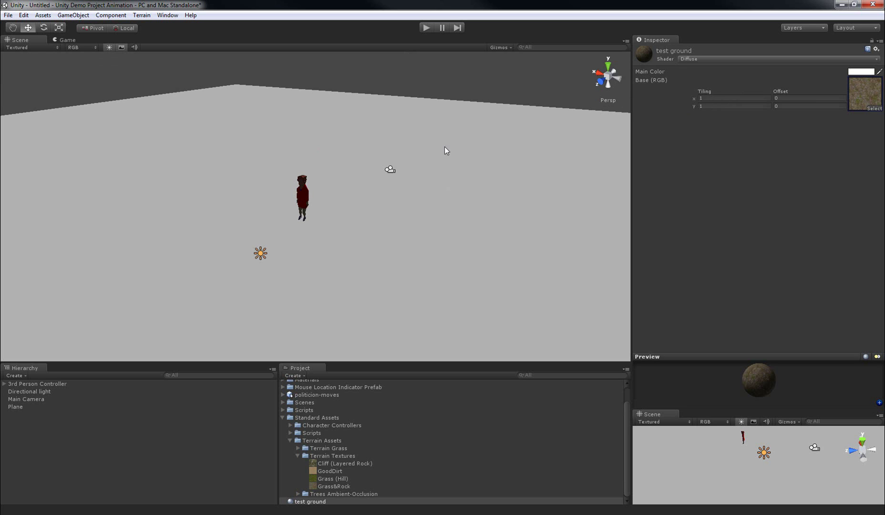
left_click(292, 502)
left_click_drag(292, 501, 435, 271)
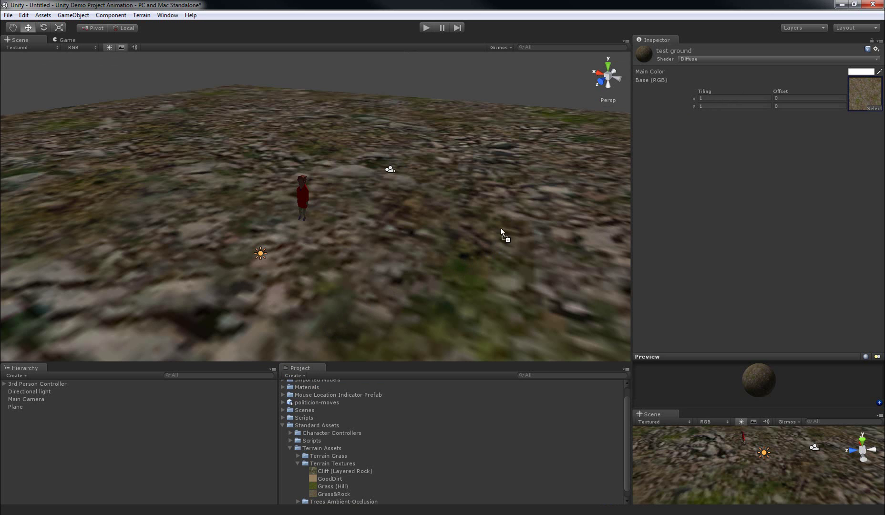
Set the test ground material's texture tiling to 10 in both X and Y
left_click_drag(456, 235, 472, 307, "alt")
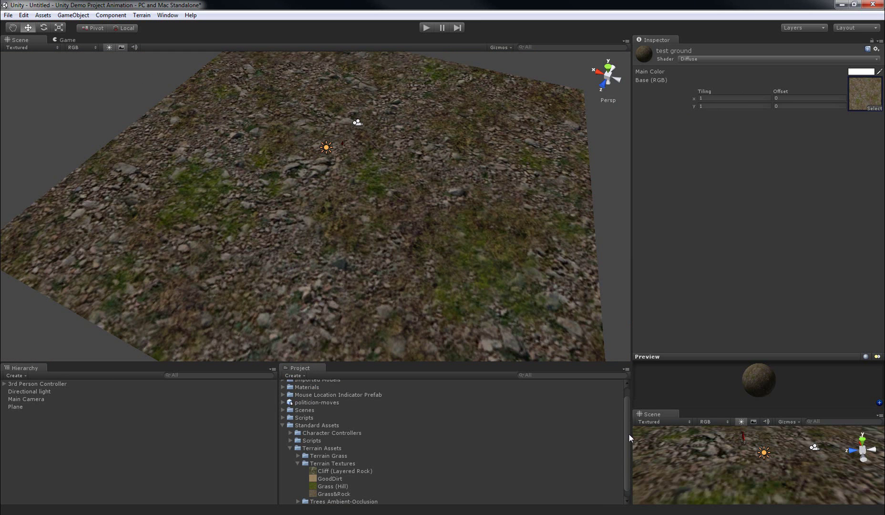
scroll(620, 463, "down", 1)
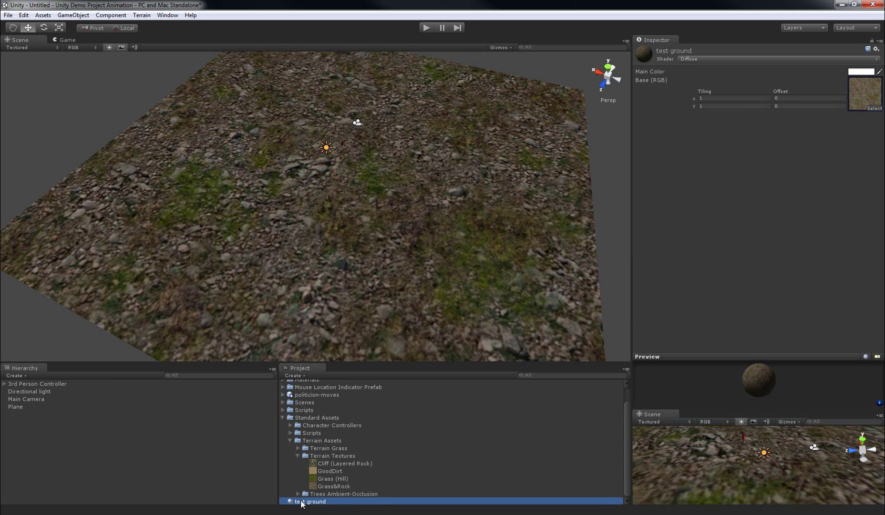
left_click(737, 179)
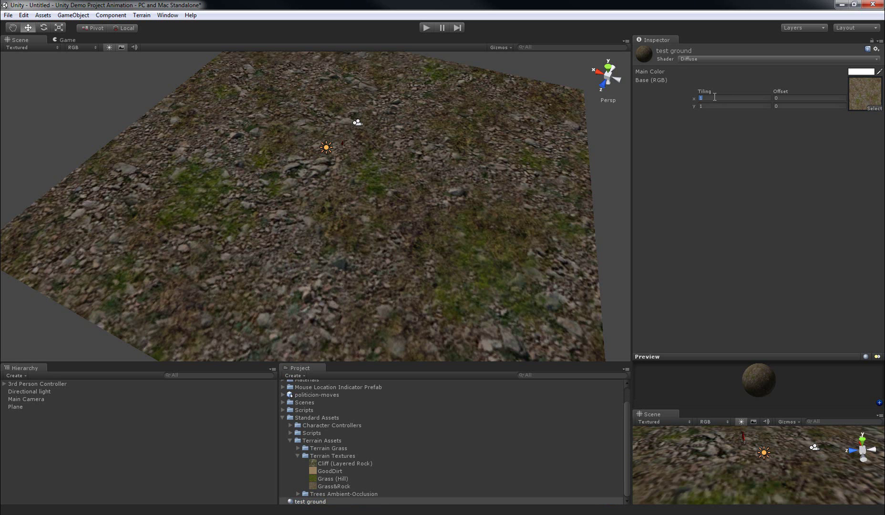
type("0")
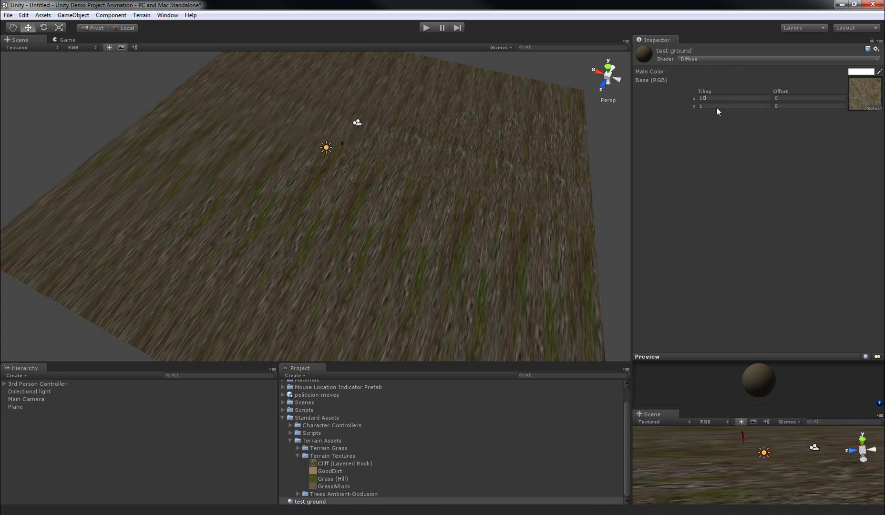
type("10")
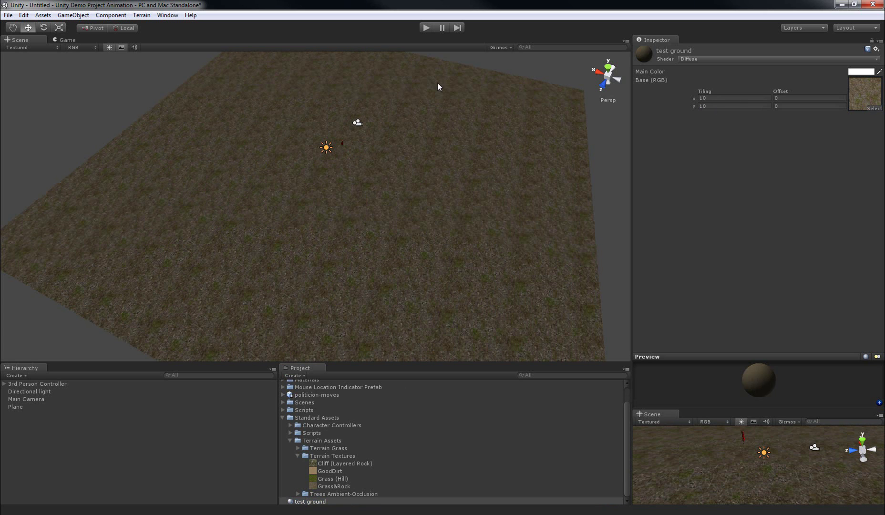
Play test the scene by walking and turning the politician around the textured ground in several directions, and stop the test
right_click_drag(361, 268, 360, 260)
right_click_drag(393, 229, 392, 240)
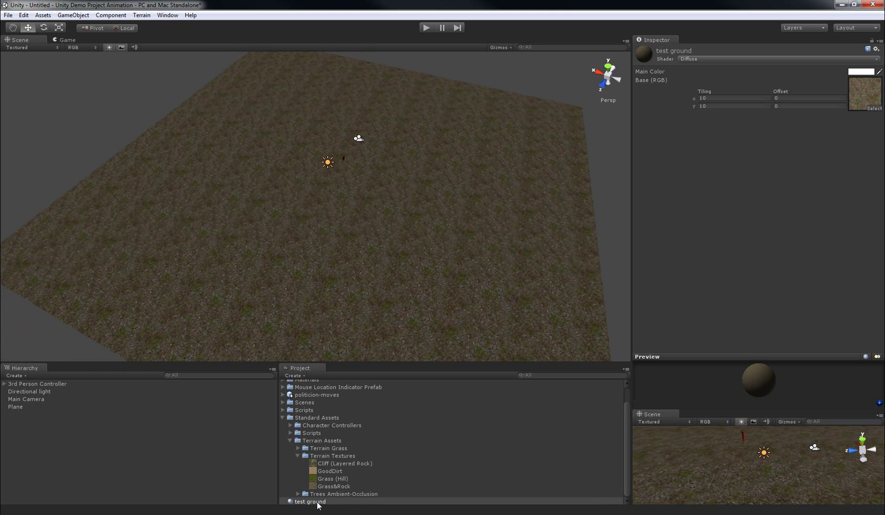
right_click_drag(351, 198, 299, 136)
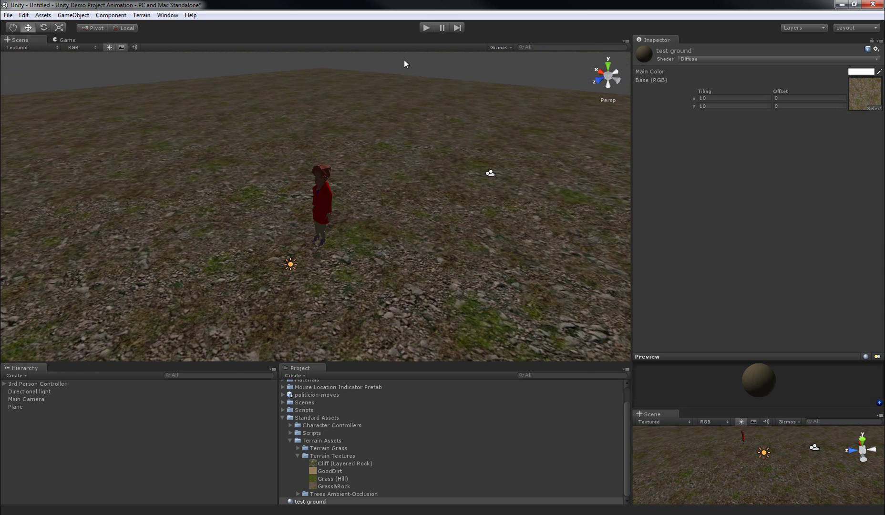
left_click(426, 28)
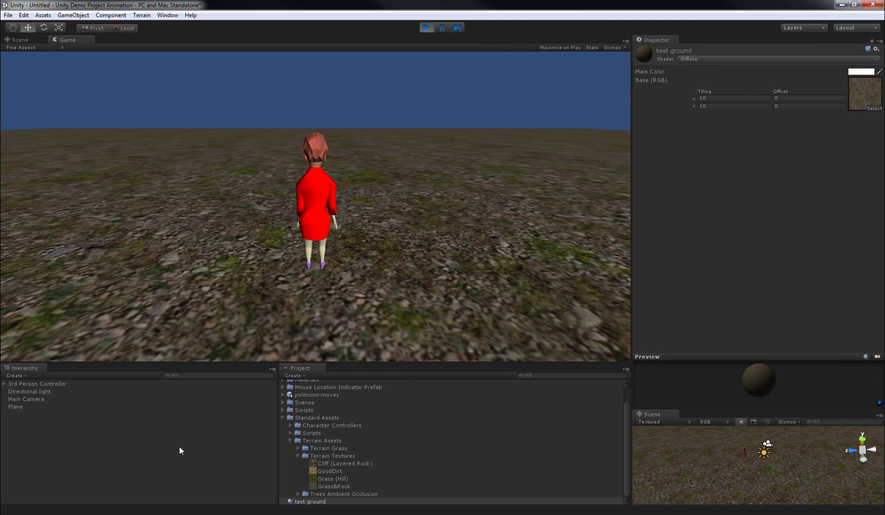
left_click(179, 447)
left_click(369, 275)
key("d")
key("w")
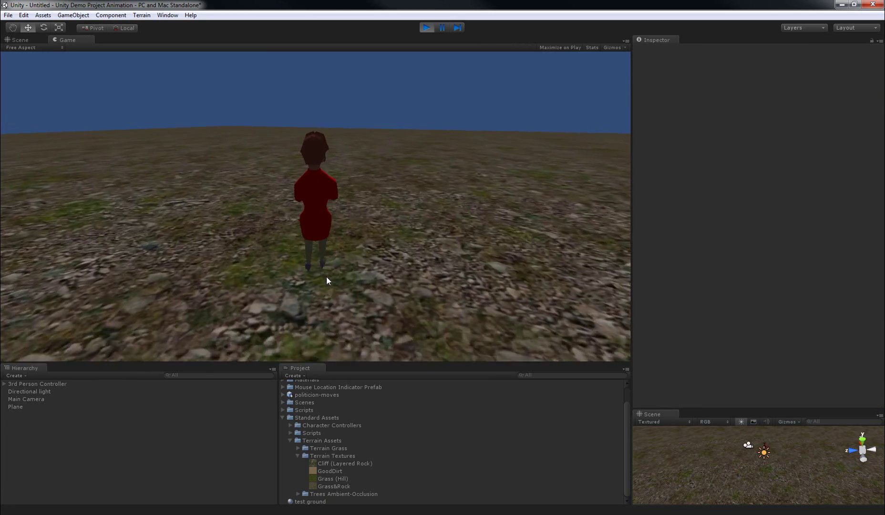
key("a")
key("s")
key("a")
key("s")
key("a")
key("d")
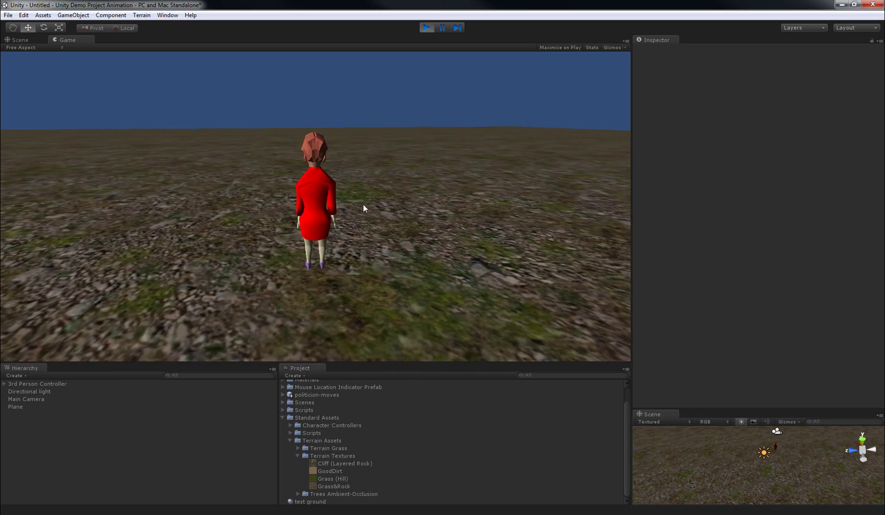
key("d")
key("s")
key("a")
key("w")
key("d")
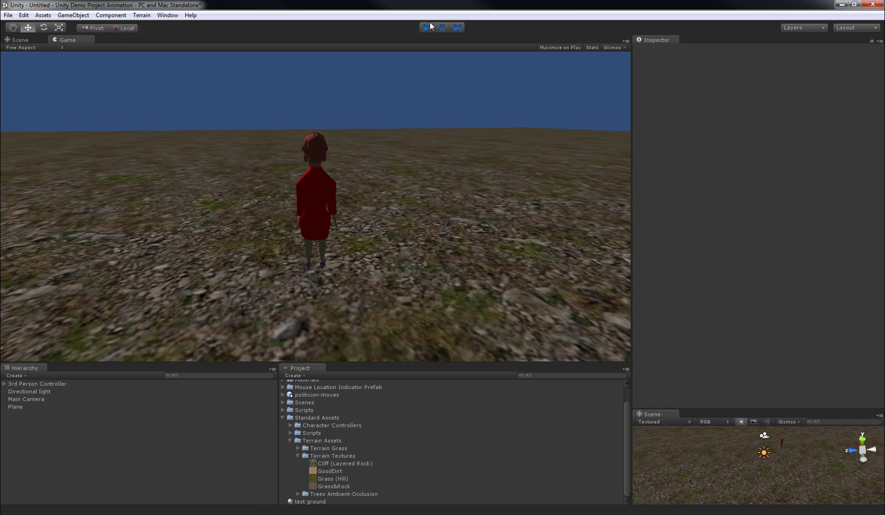
left_click(428, 27)
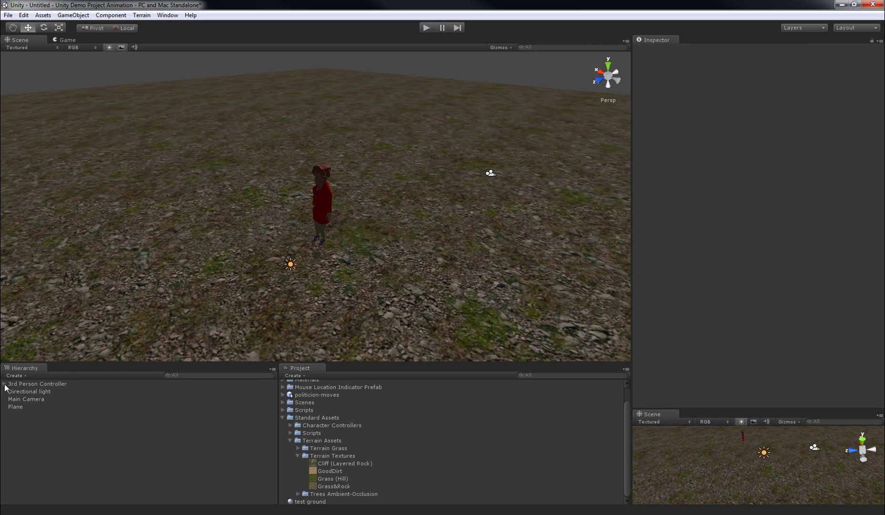
Collapse the 3rd Person Controller's Animation, Character Controller and script components, and remove its Third Person Camera script
left_click(23, 384)
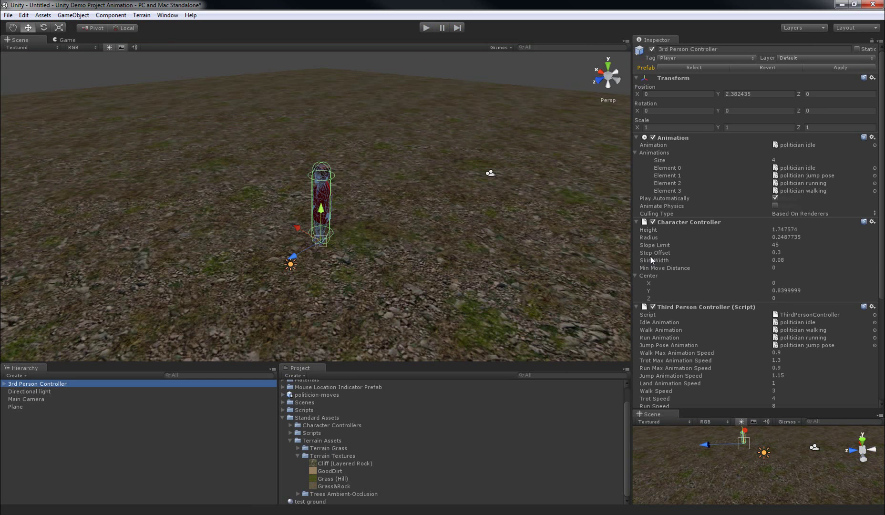
left_click(637, 138)
left_click(636, 137)
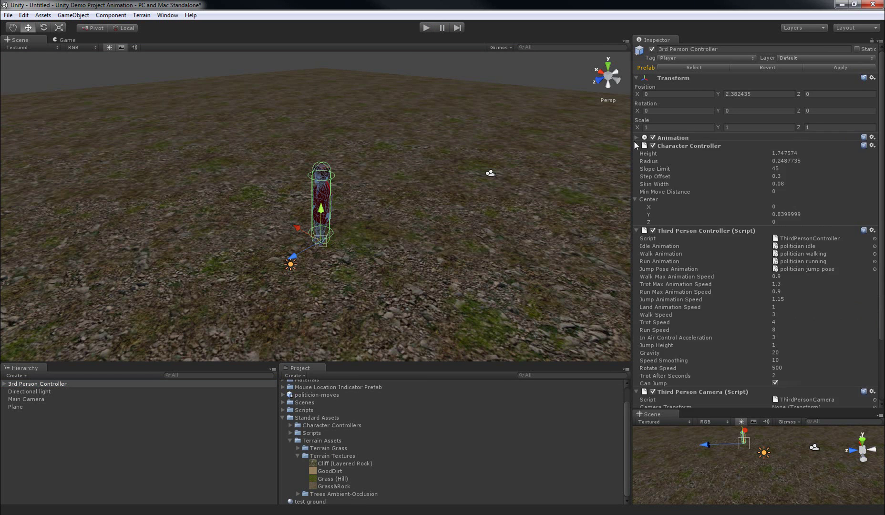
left_click(636, 146)
left_click(636, 154)
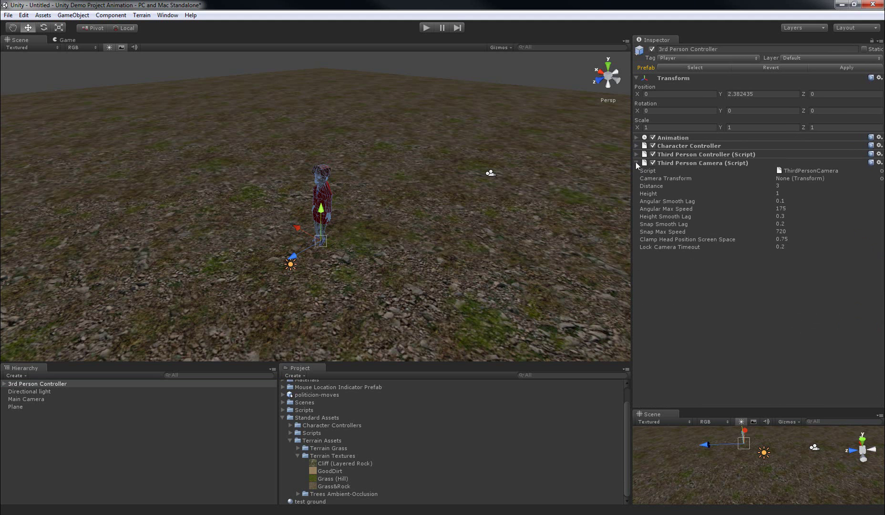
left_click(636, 162)
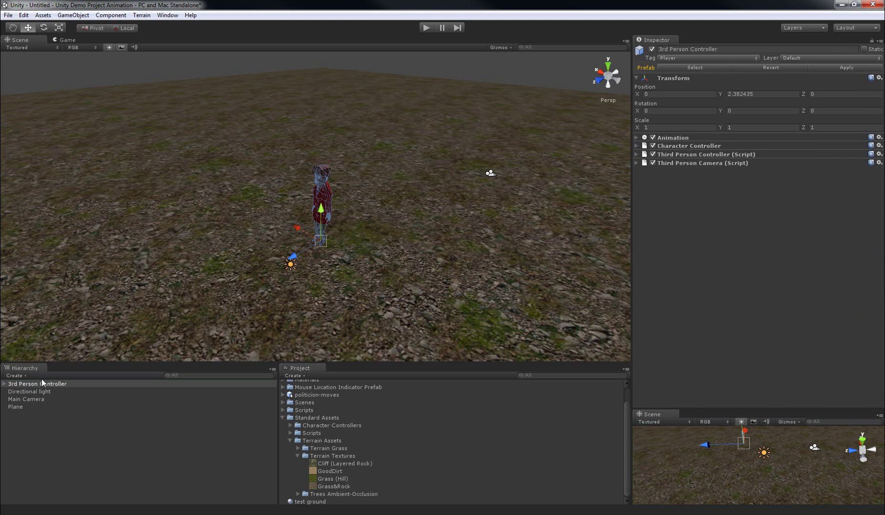
left_click(24, 385)
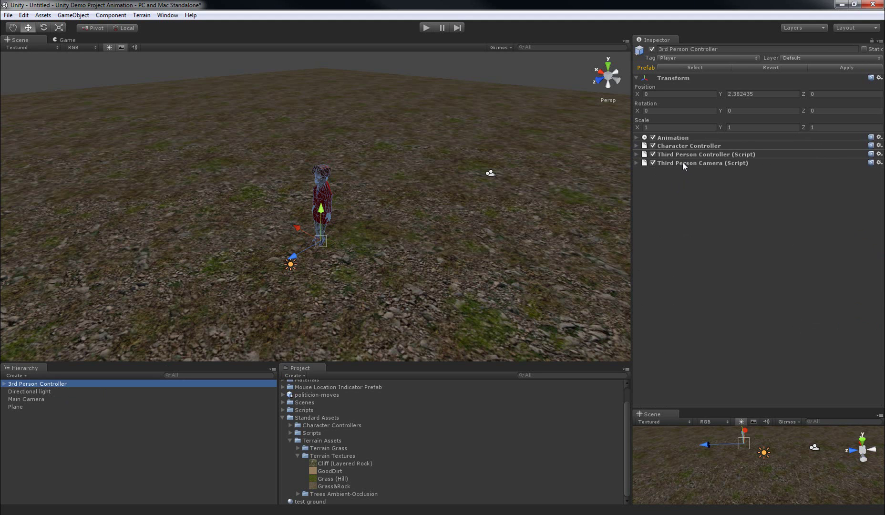
right_click(708, 163)
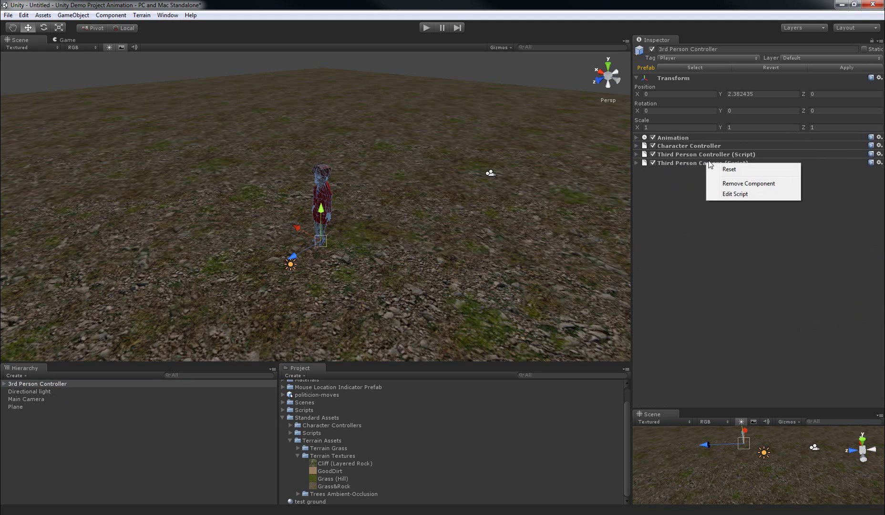
left_click(748, 186)
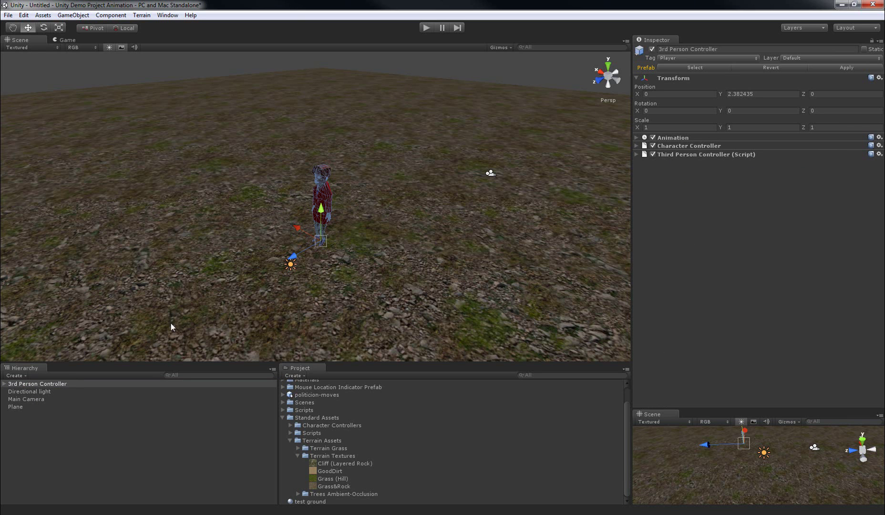
Add the Mouse Orbit camera-control script to the Main Camera
left_click(30, 400)
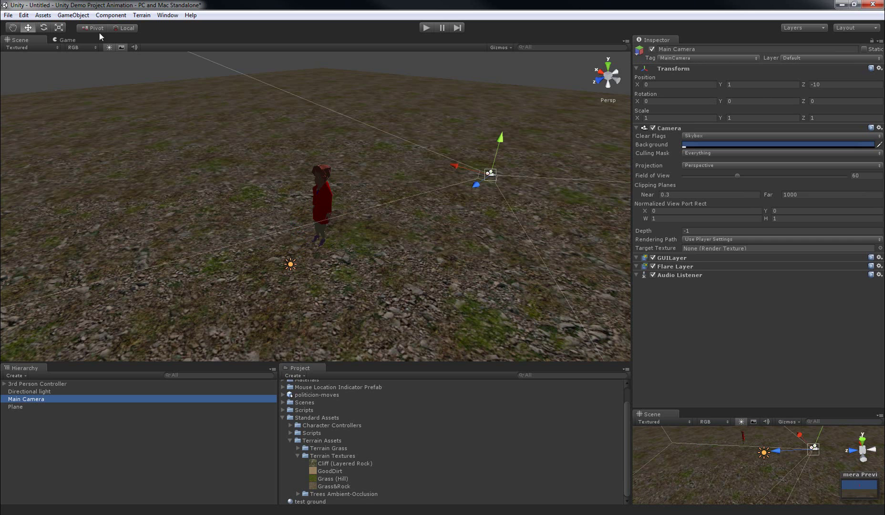
left_click(110, 15)
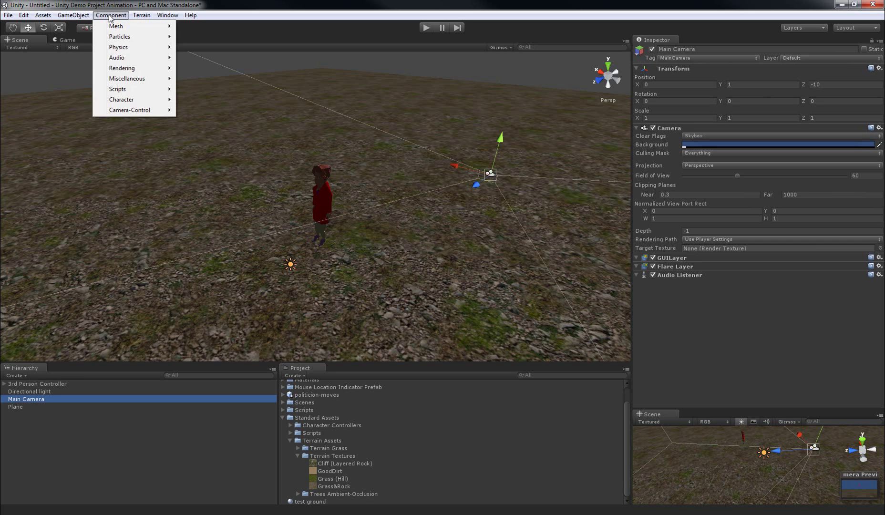
mouse_move(154, 113)
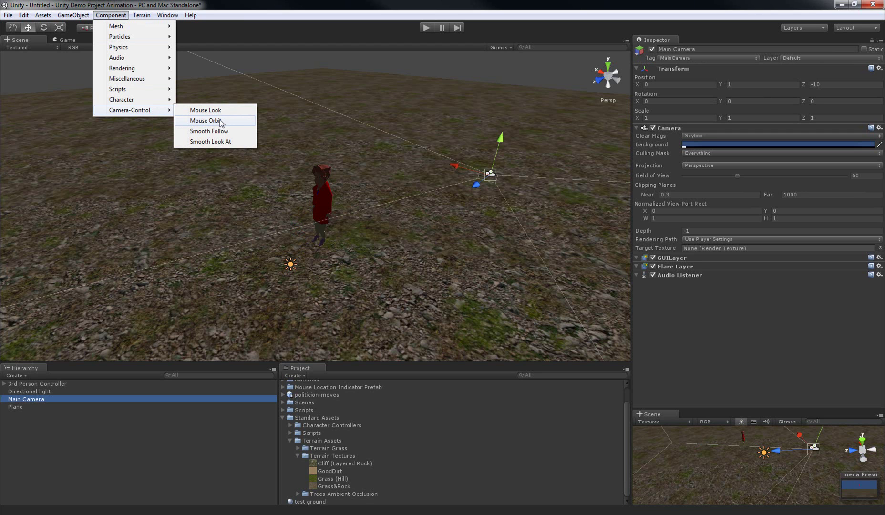
left_click(240, 122)
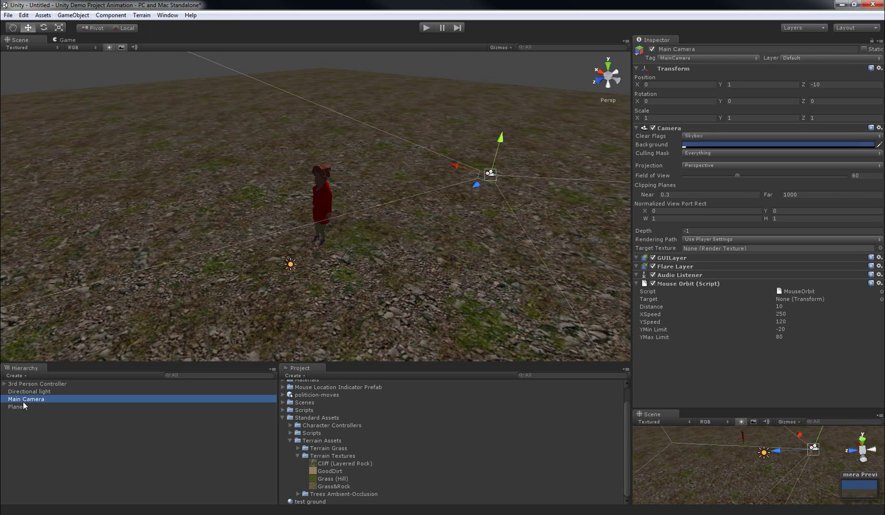
left_click(110, 15)
mouse_move(129, 113)
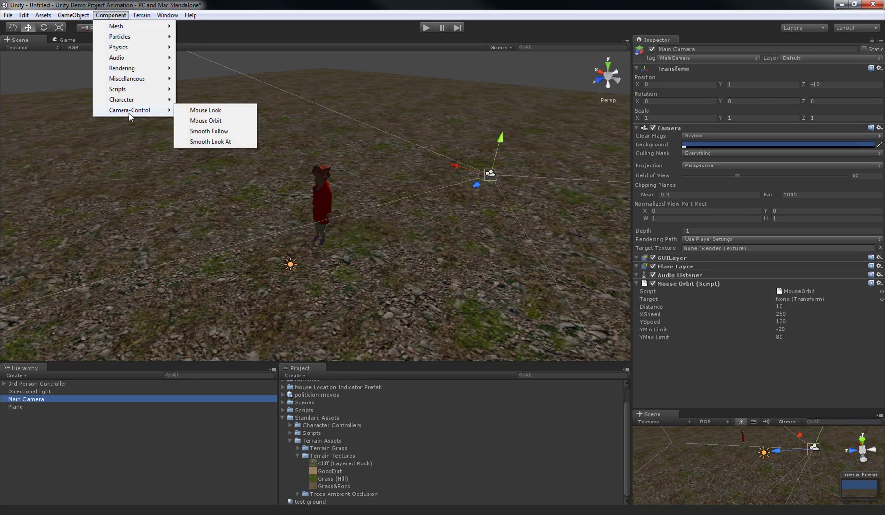
mouse_move(42, 16)
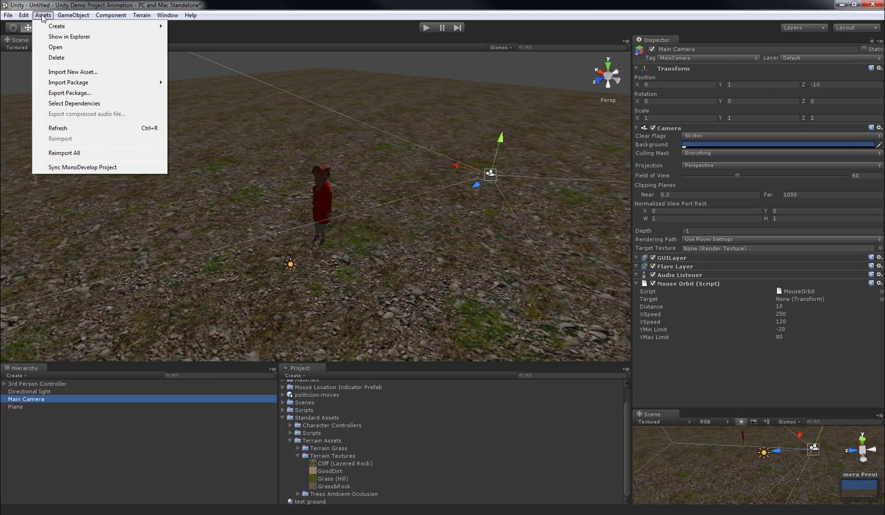
mouse_move(93, 85)
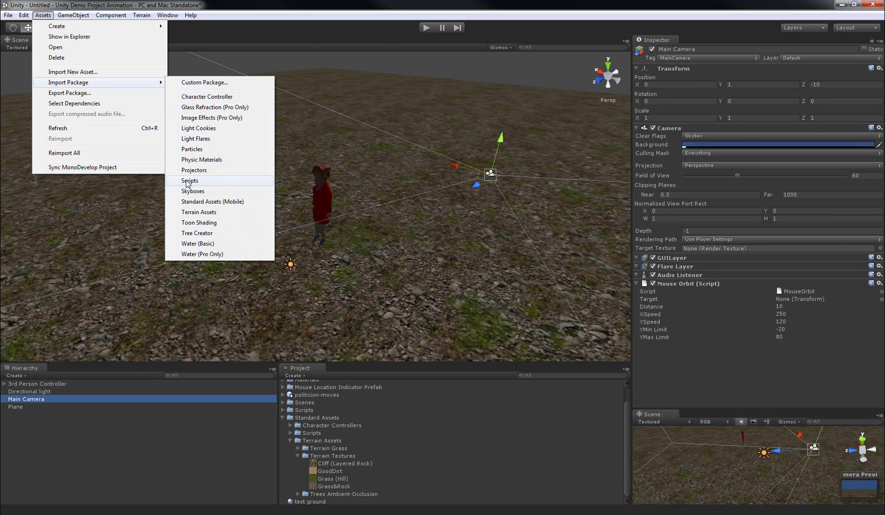
mouse_move(110, 15)
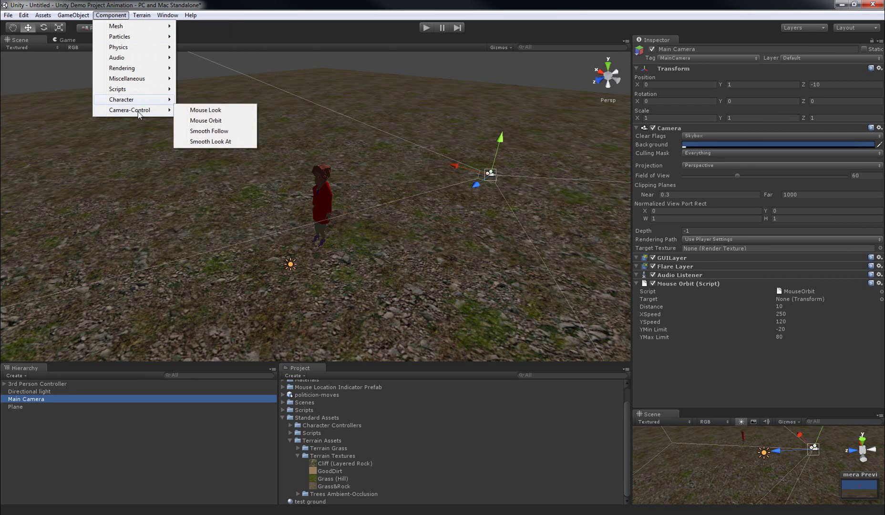
left_click(119, 13)
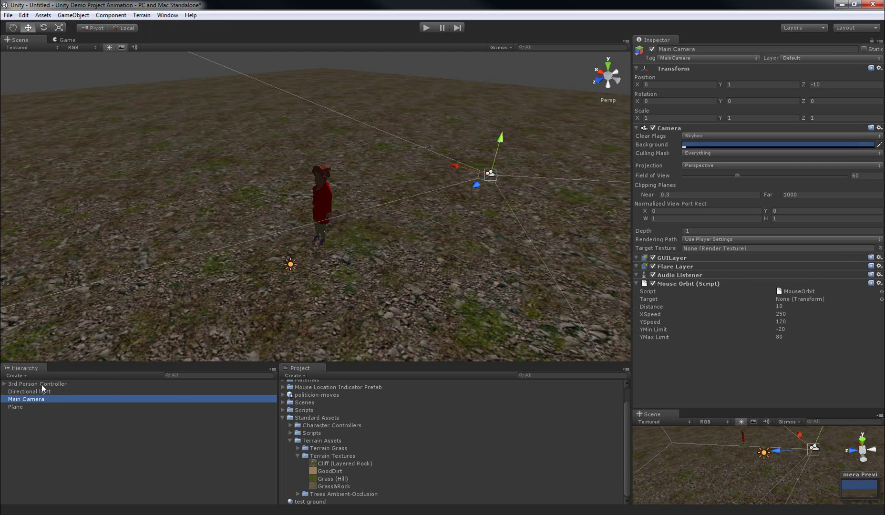
Set the Mouse Orbit script's target to the 3rd Person Controller and its distance to 5
left_click_drag(26, 385, 806, 305)
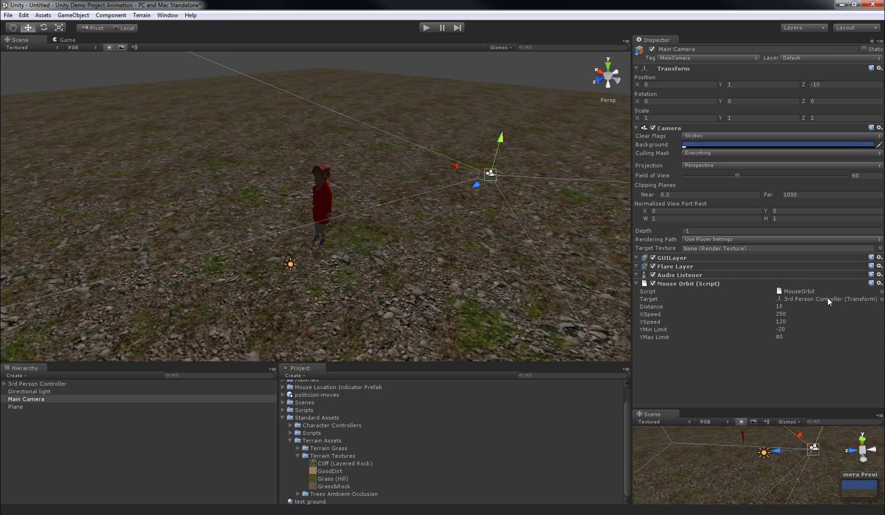
left_click(796, 308)
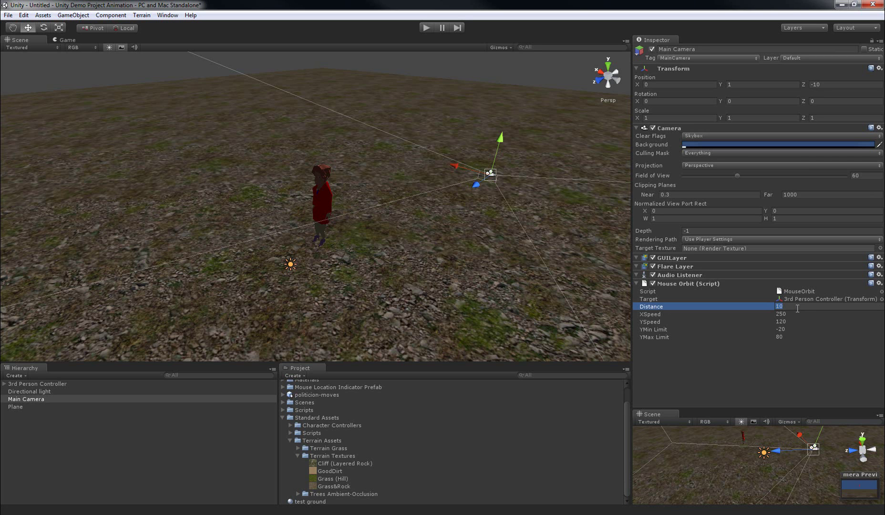
type("5")
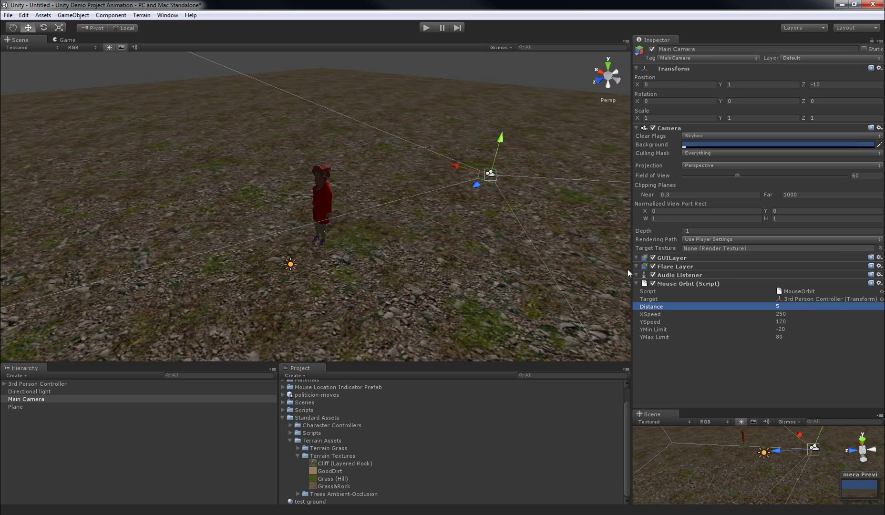
Run the game and orbit the camera around the politician to test the Mouse Orbit script
left_click(427, 27)
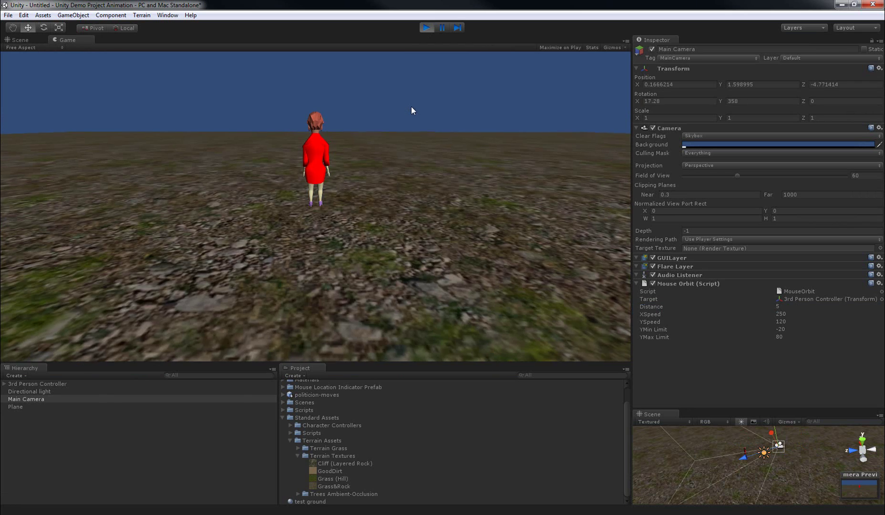
left_click(124, 413)
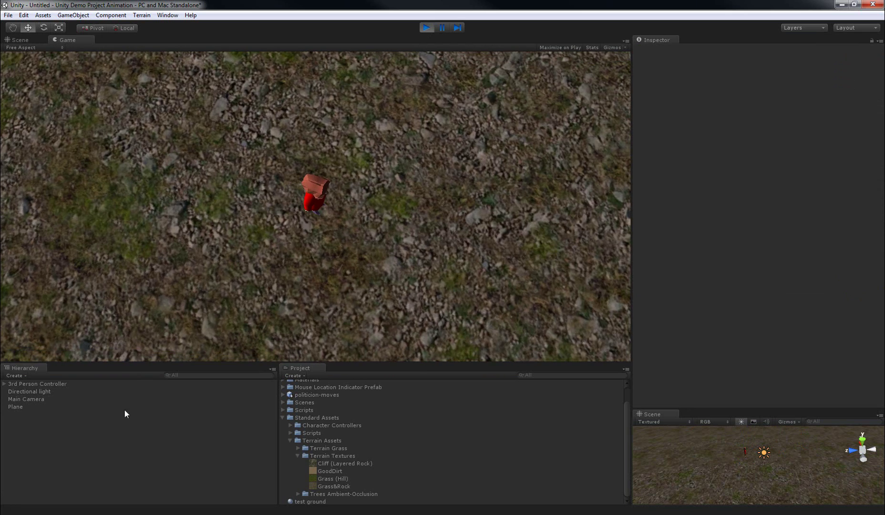
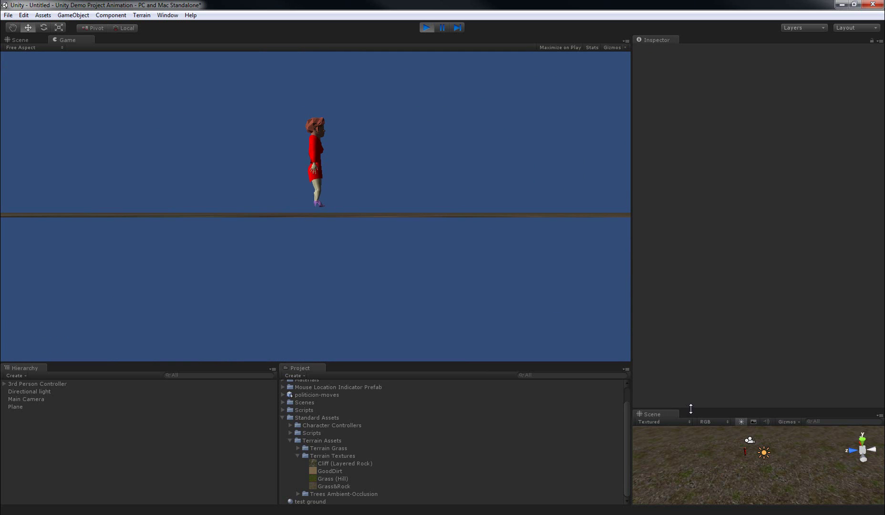
Enlarge the secondary Scene view and examine the Character Controller's capsule against the politician and the ground from the side
left_click_drag(693, 406, 696, 282)
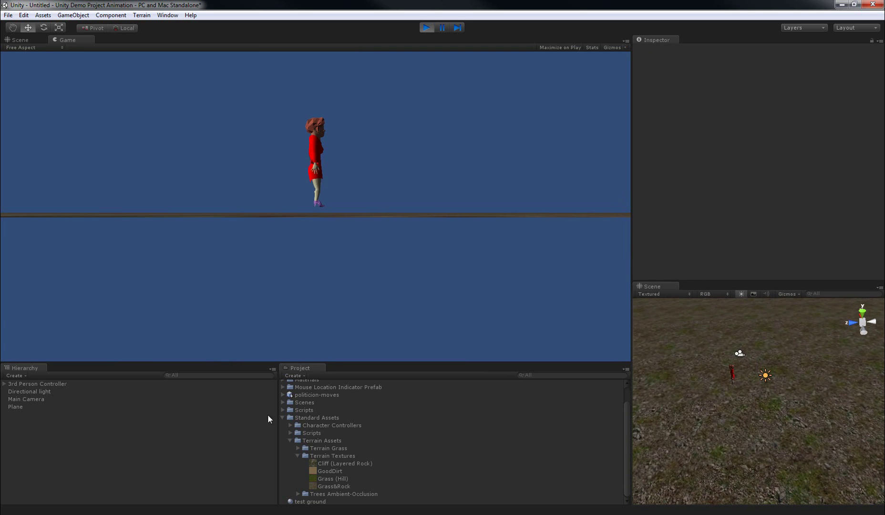
left_click(56, 385)
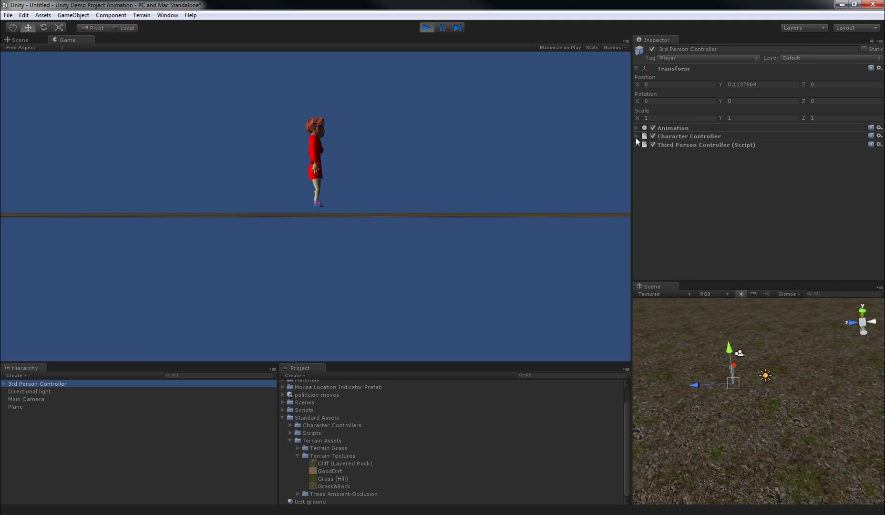
left_click(636, 136)
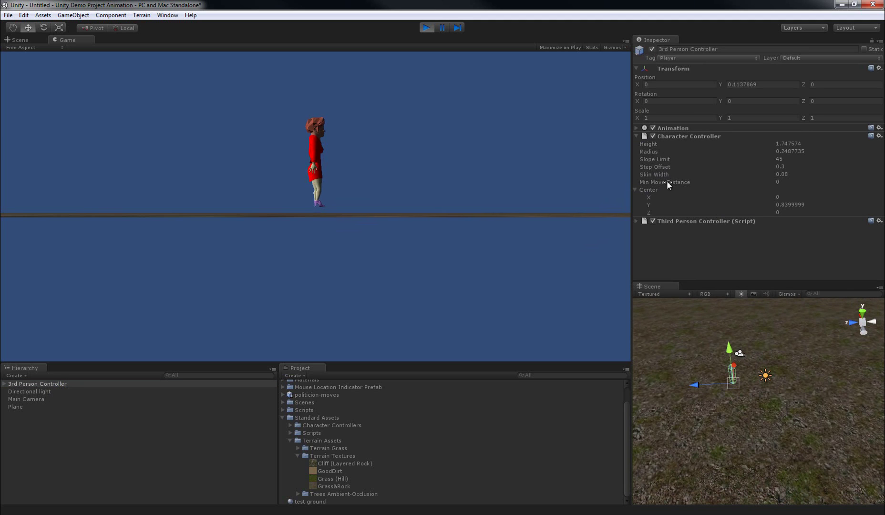
left_click(678, 136)
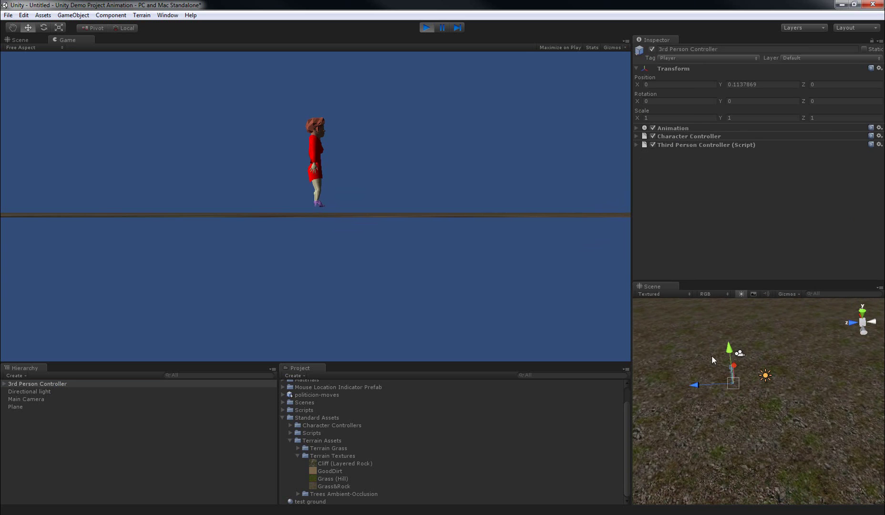
left_click_drag(774, 352, 707, 292, "alt")
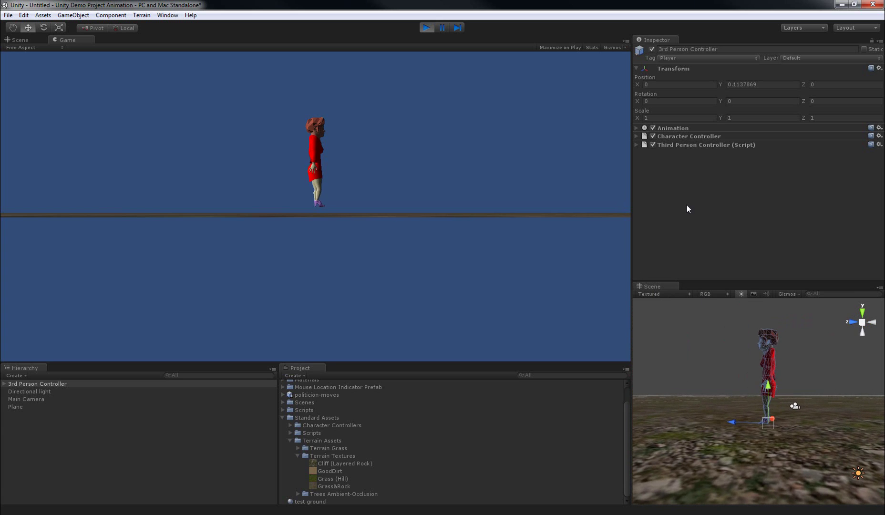
left_click(674, 137)
middle_click_drag(739, 404, 724, 395)
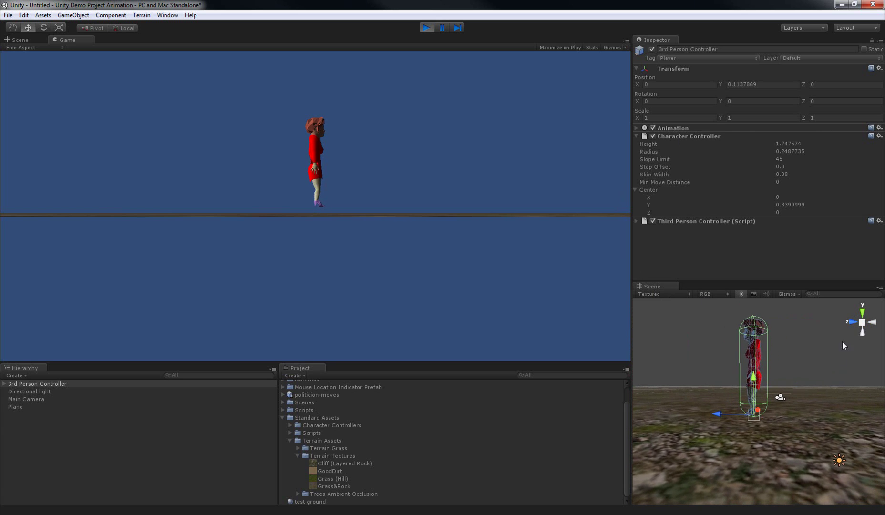
Examine the Character Controller's capsule from behind in the secondary Scene view, close up around the politician's feet
left_click(873, 324)
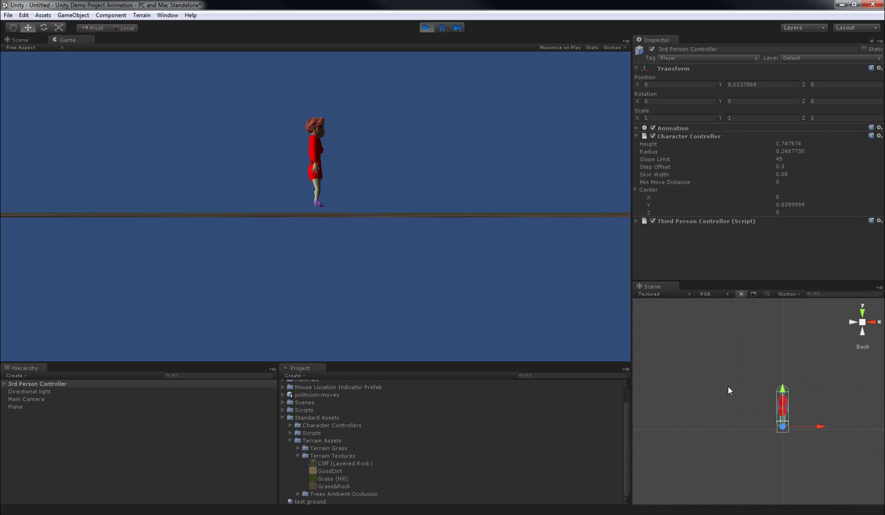
scroll(803, 456, "up", 5)
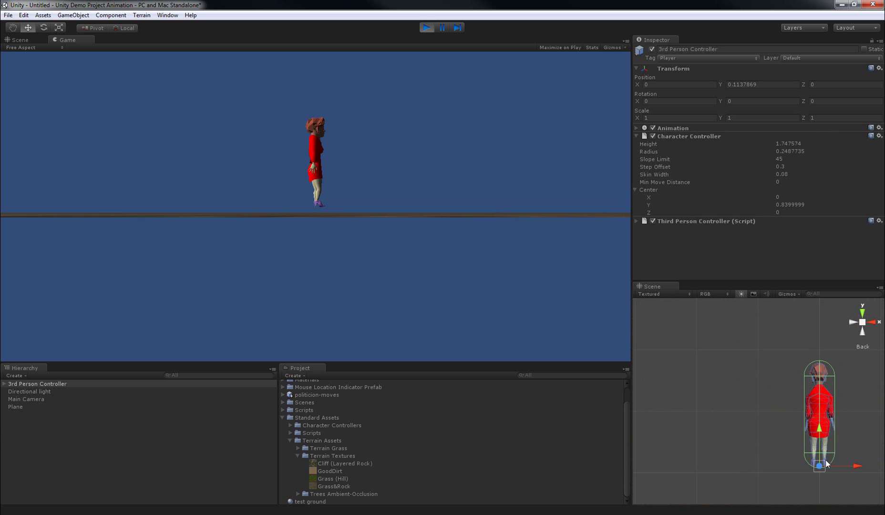
middle_click_drag(829, 438, 719, 426)
scroll(718, 426, "up", 4)
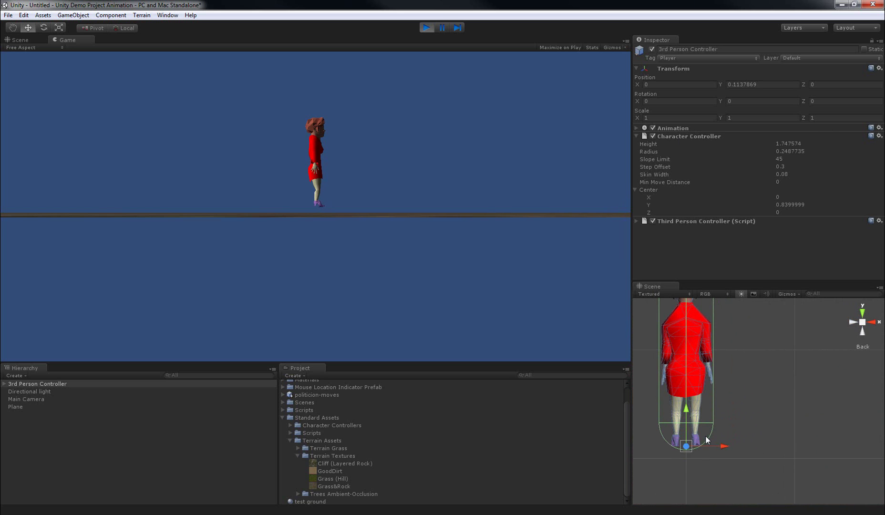
middle_click_drag(711, 391, 721, 411)
middle_click_drag(738, 466, 752, 465)
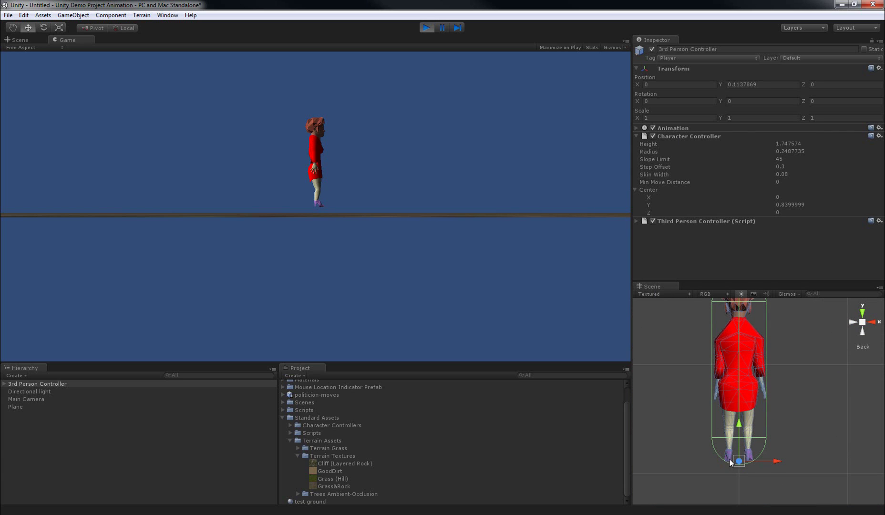
Try a Character Controller height of 1.65 while the game is running, and stop the game
left_click(793, 205)
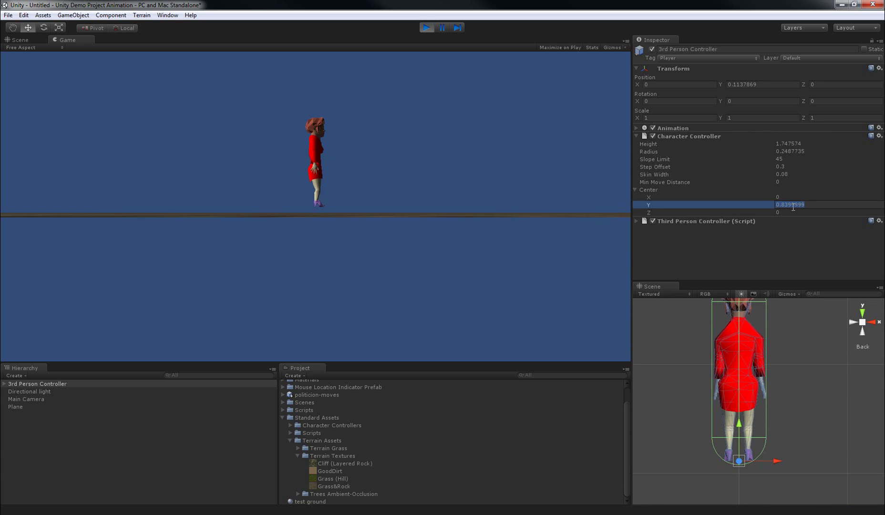
left_click(804, 144)
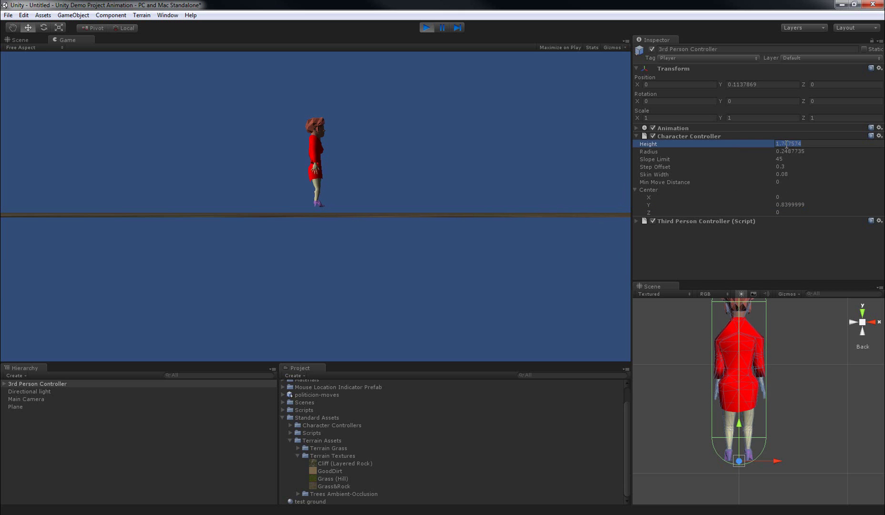
left_click(805, 144)
left_click_drag(804, 143, 784, 144)
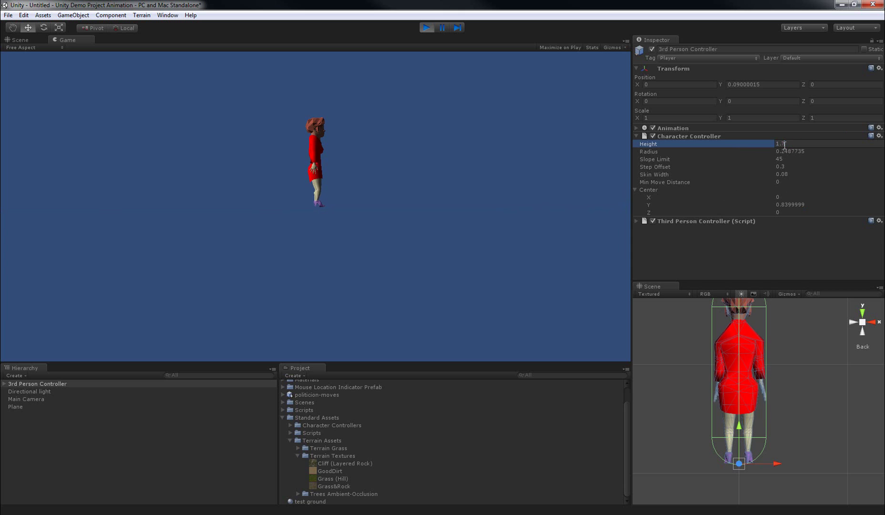
key("BackSpace")
key("BackSpace")
key("BackSpace")
type(".65")
key("Return")
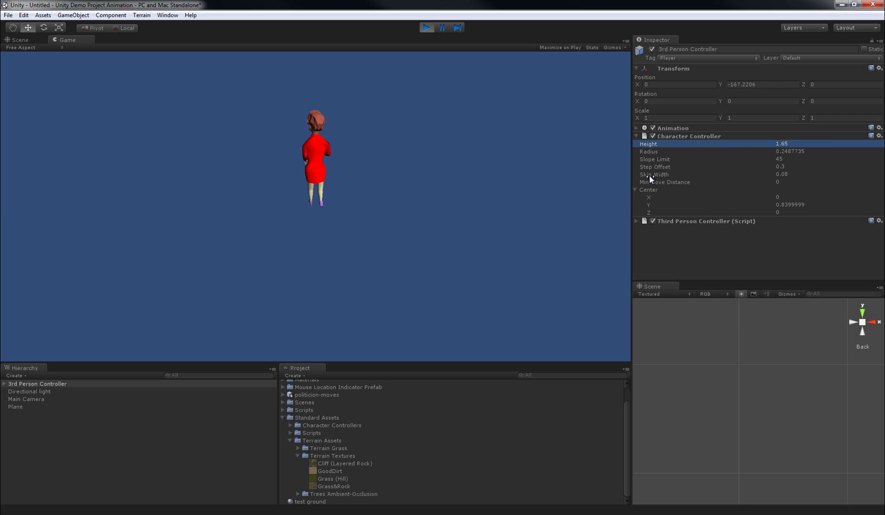
left_click(426, 27)
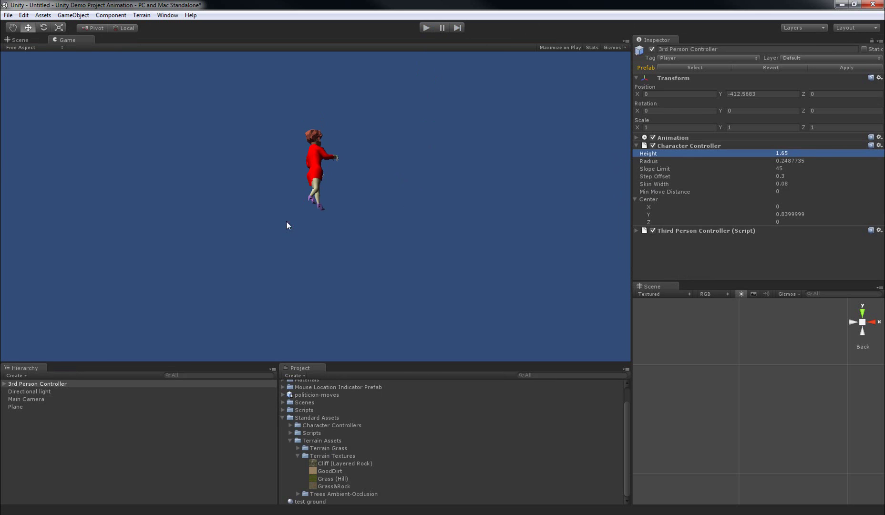
Set the Character Controller's height to 1.65 in edit mode and run the game to check the feet against the ground
left_click(791, 153)
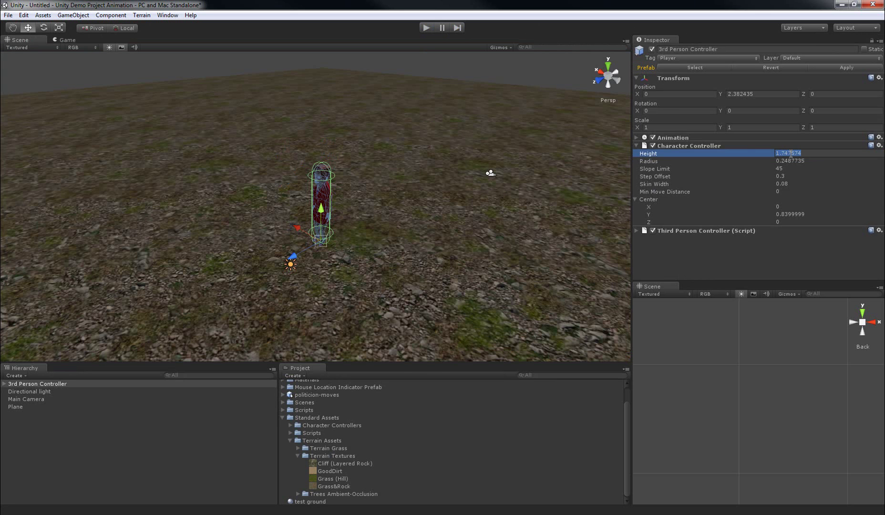
type("1.65")
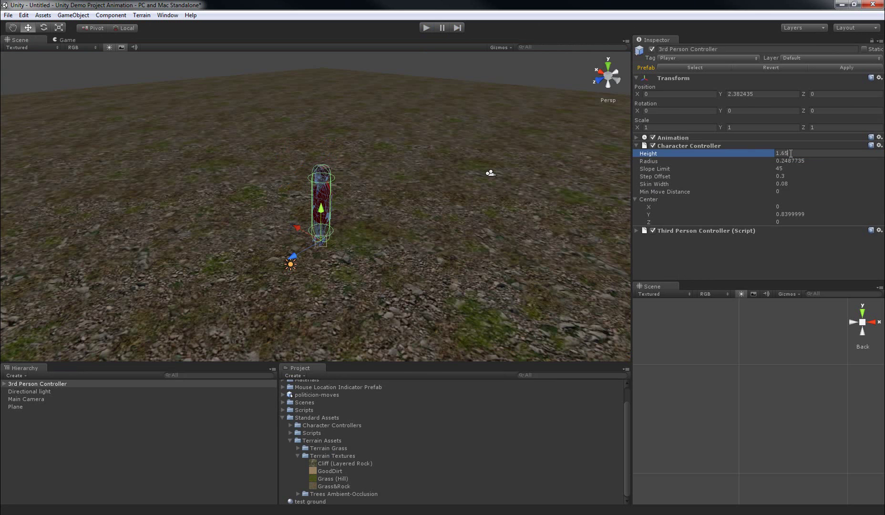
key("Return")
left_click(432, 27)
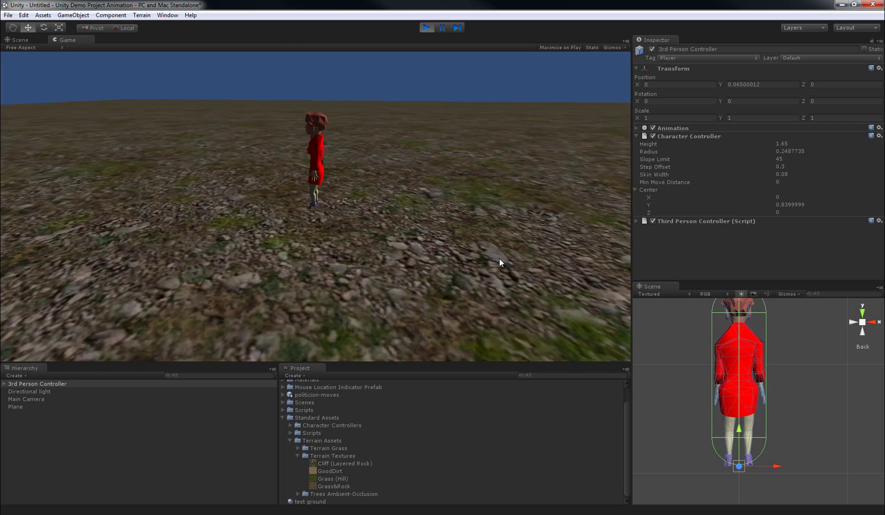
left_click(65, 474)
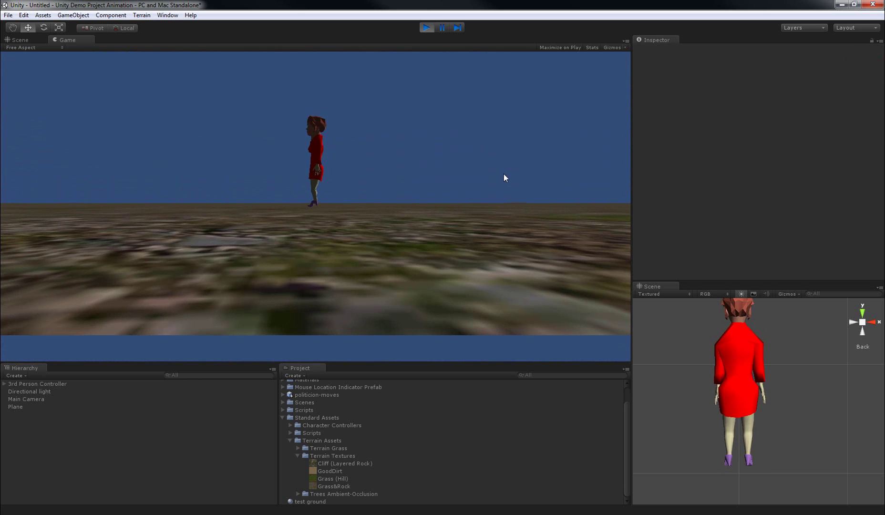
Try moving Bip01, Object12 and Sky01 vertically inside the 3rd Person Controller while the game is running, and stop the game
left_click(4, 384)
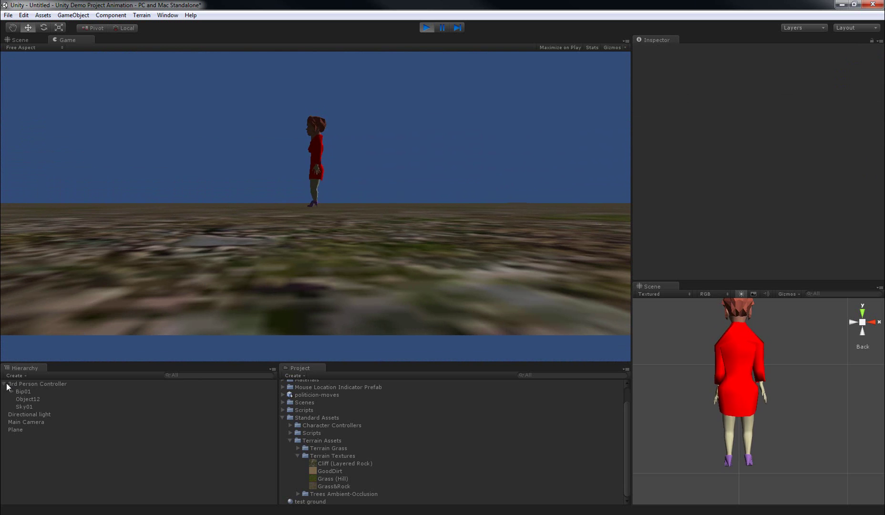
left_click(22, 392)
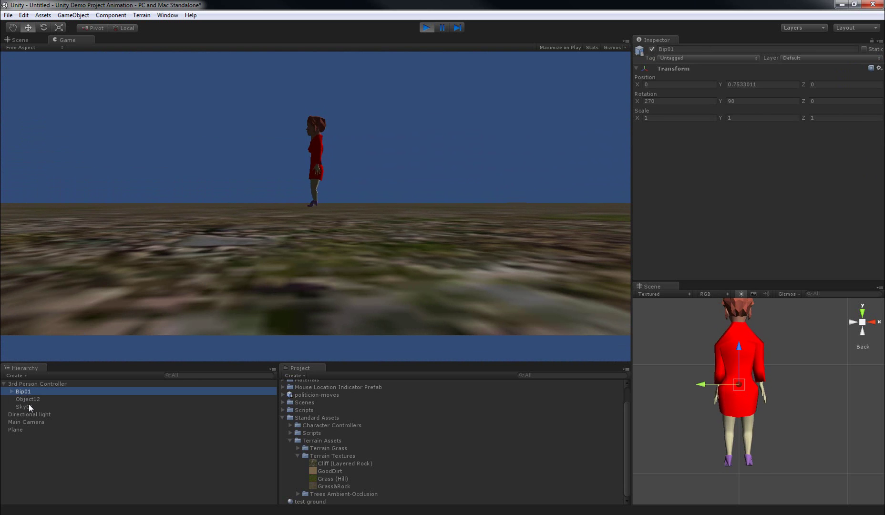
left_click(25, 407, "shift")
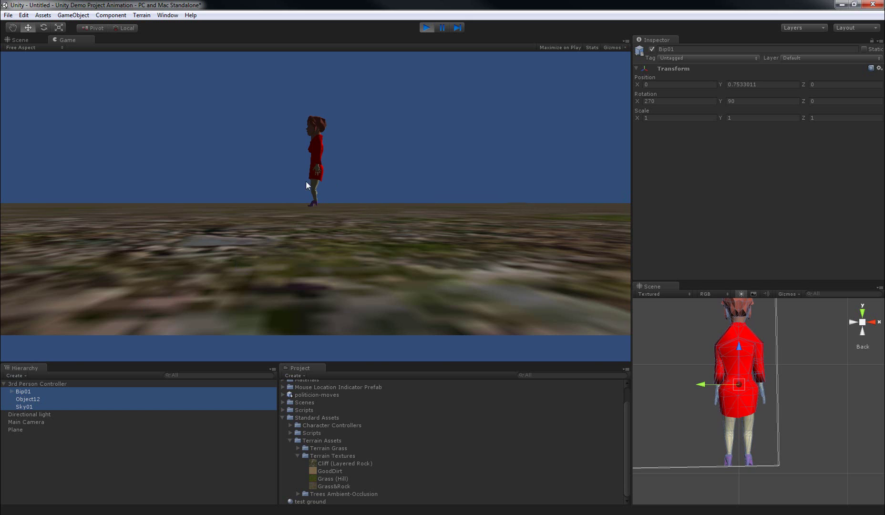
left_click(353, 180)
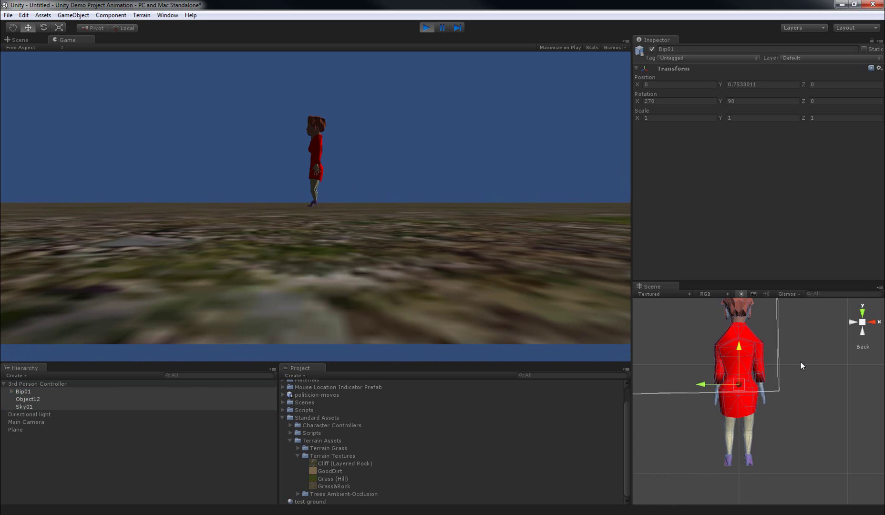
left_click(427, 27)
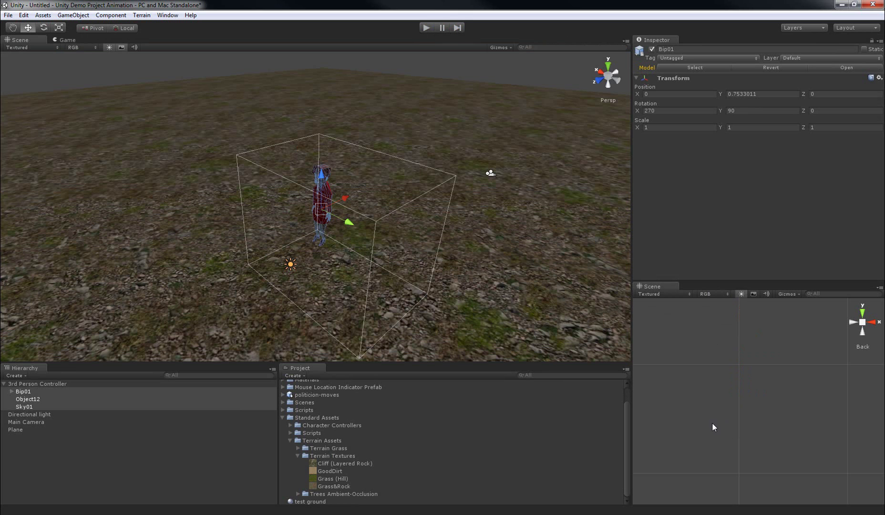
Lower Bip01, Object12 and Sky01 together until Bip01's Y position is about 0.714, and test the fit by running the game
left_click_drag(296, 282, 315, 204, "alt")
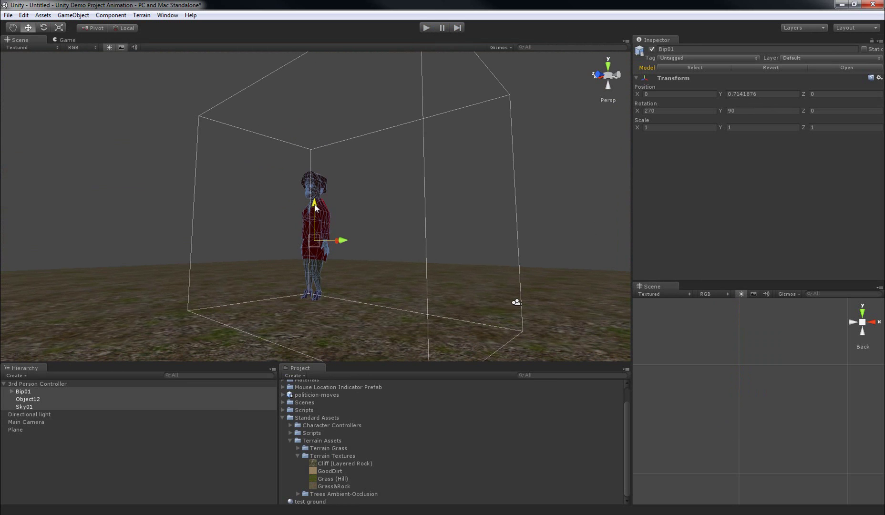
left_click(28, 385)
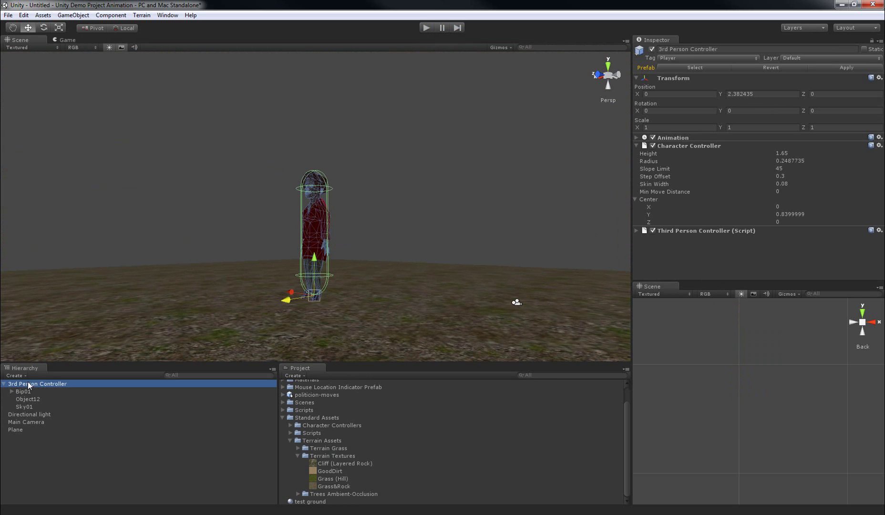
left_click(426, 28)
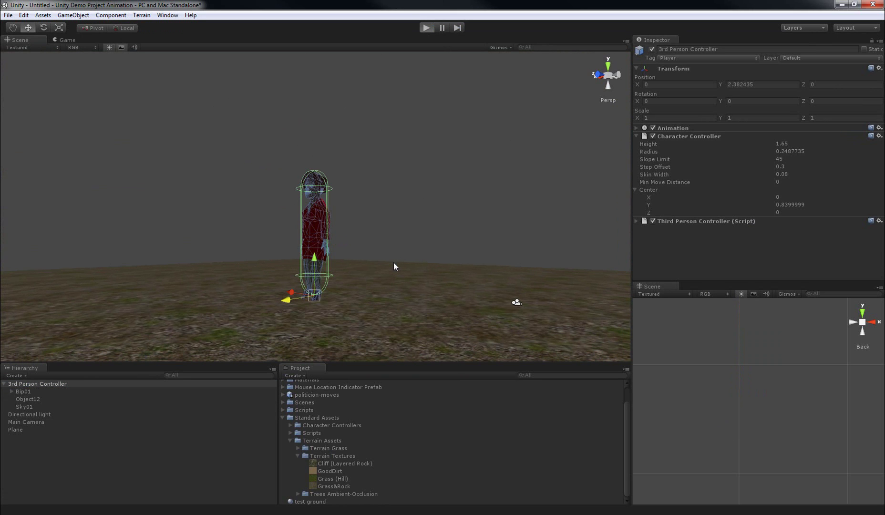
key("ctrl+p")
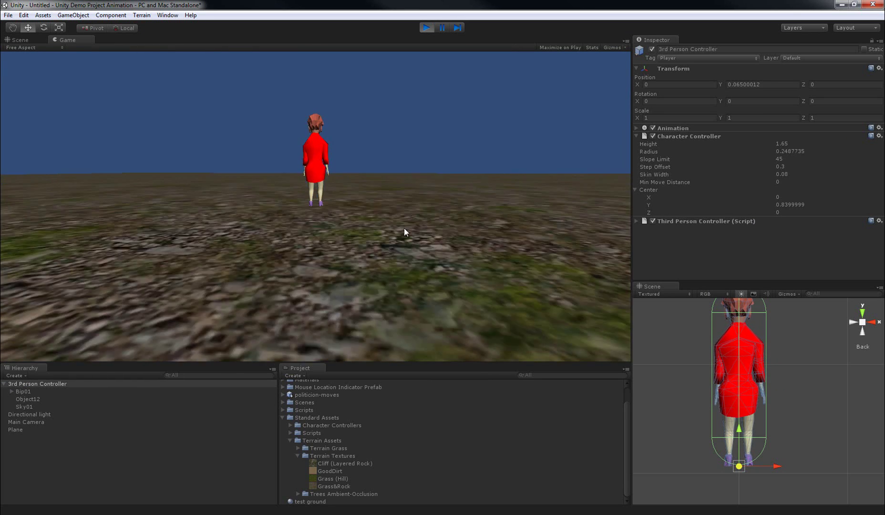
key("Left")
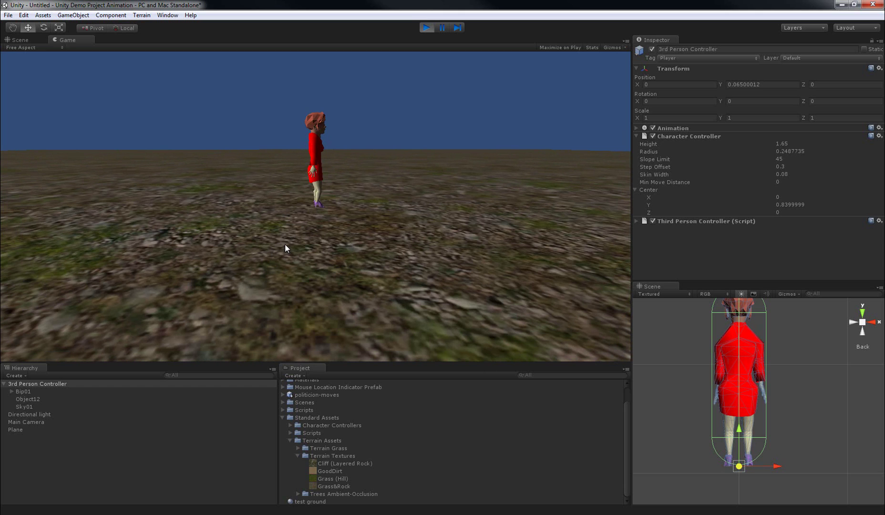
left_click(427, 25)
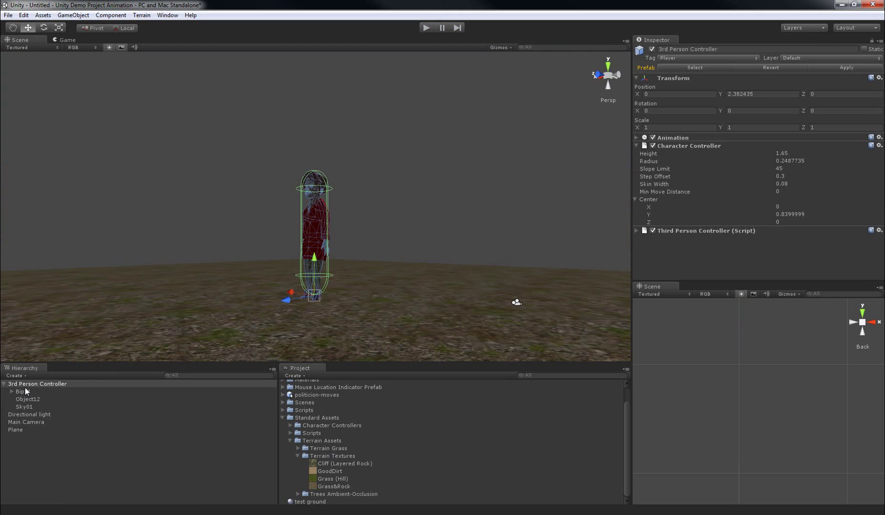
Raise the Character Controller's center Y to about 0.88 and run the game to check the feet
right_click_drag(258, 264, 274, 318)
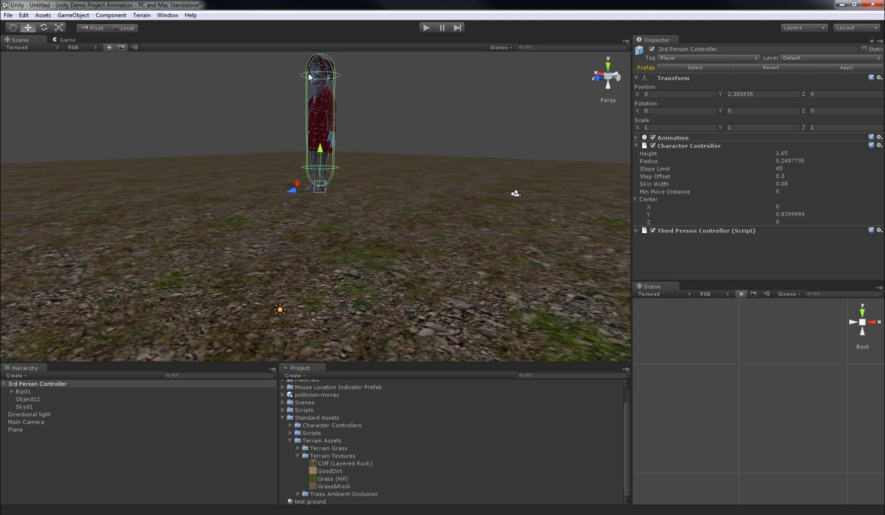
left_click(739, 214)
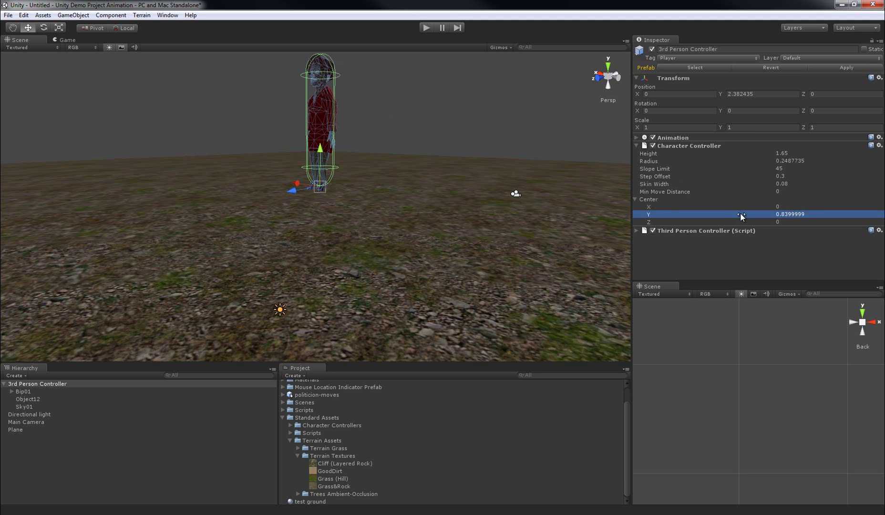
left_click_drag(742, 216, 742, 213)
right_click_drag(361, 176, 471, 151)
key("a")
key("w")
left_click(428, 28)
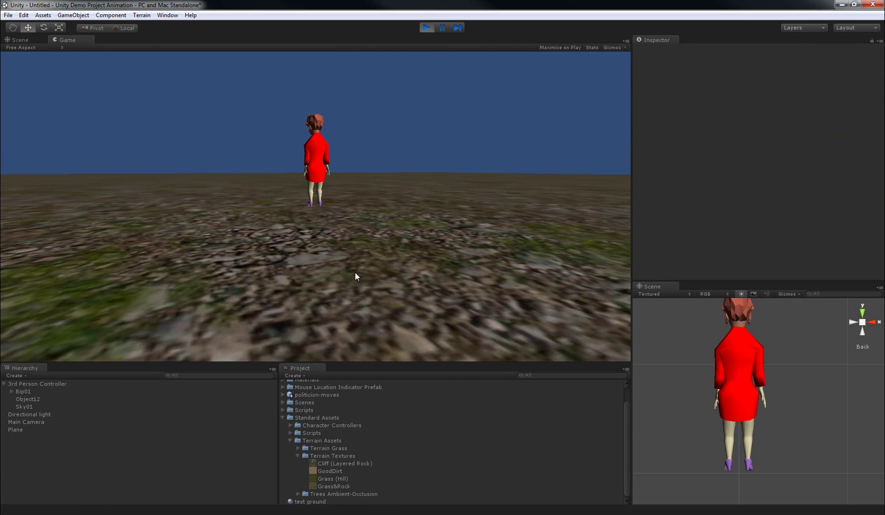
key("ctrl+p")
Try center Y values of 0.91 and 0.92 for the 3rd Person Controller's capsule
left_click(49, 384)
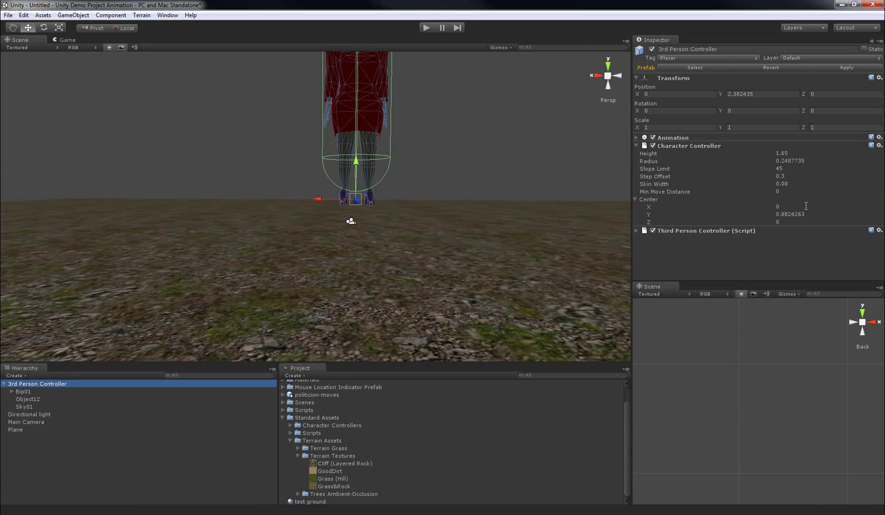
left_click(788, 216)
left_click_drag(808, 215, 783, 214)
key("BackSpace")
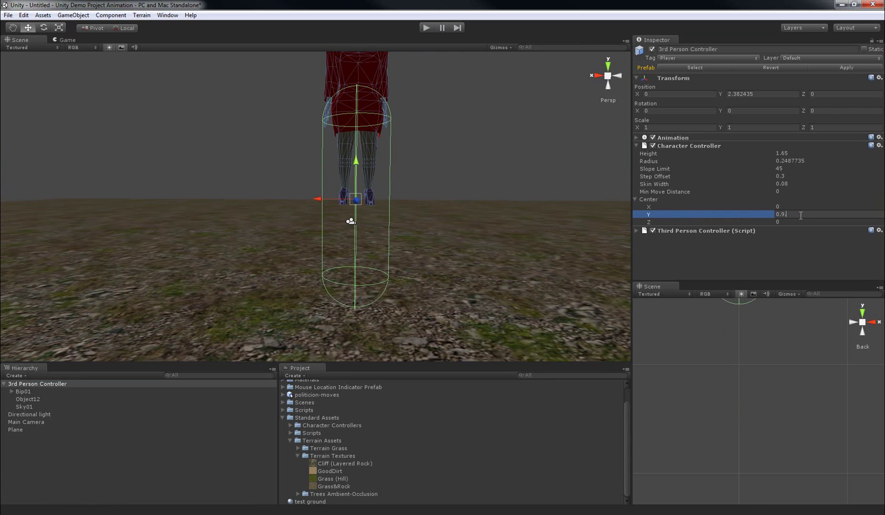
type("91")
key("Return")
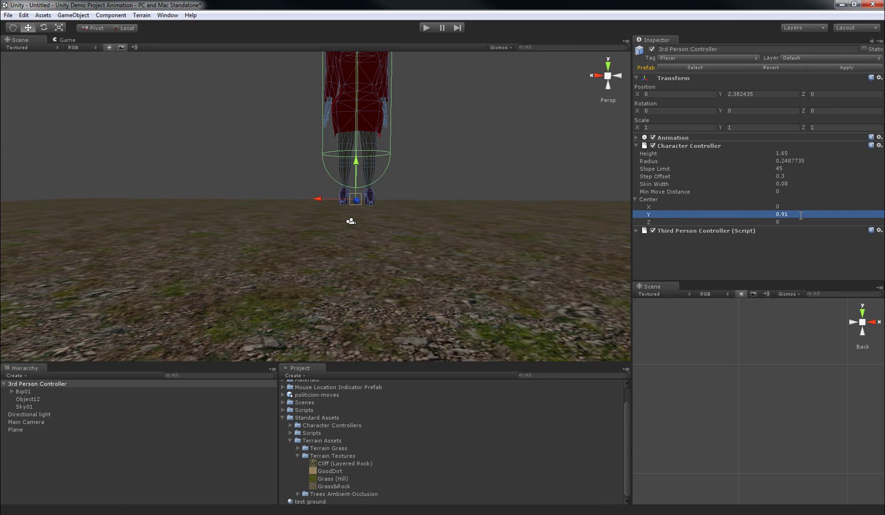
left_click(803, 216)
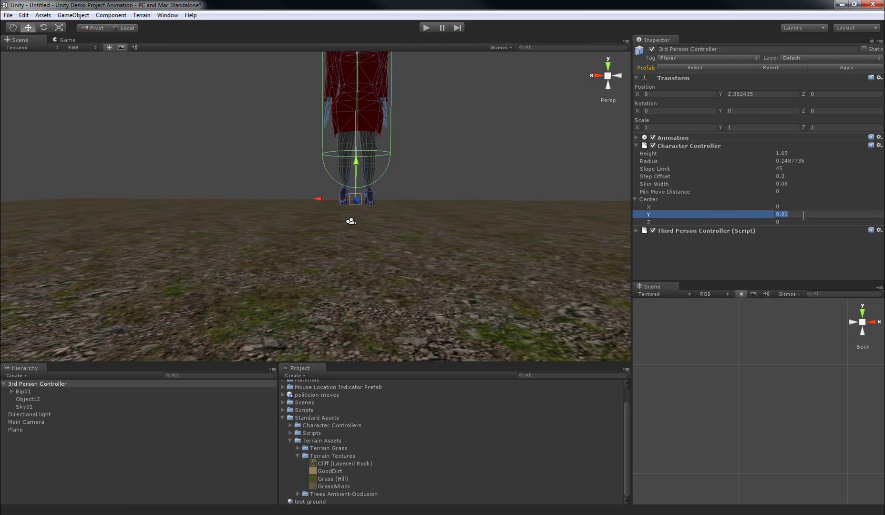
left_click(801, 216)
key("BackSpace")
type("2")
key("Return")
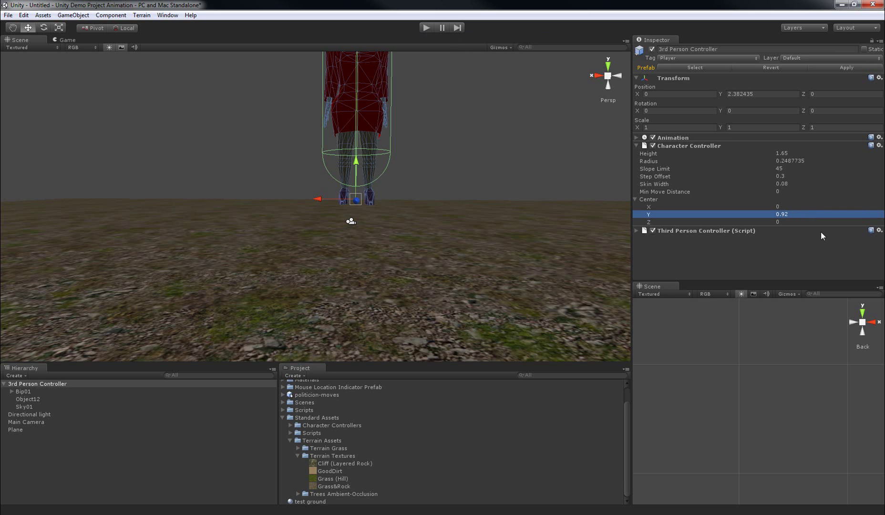
Set the Character Controller's center Y to 0.93 and run the game to check that the feet meet the ground
left_click(795, 214)
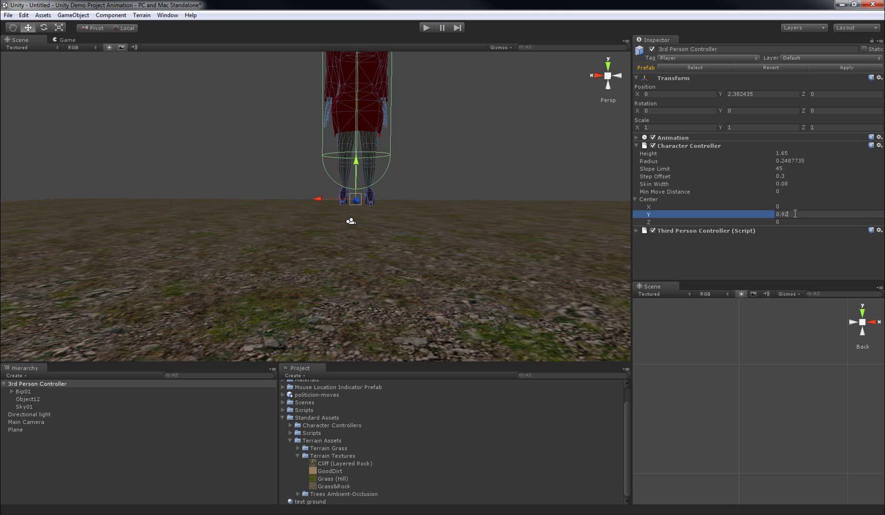
key("BackSpace")
type("3")
key("Return")
left_click(425, 28)
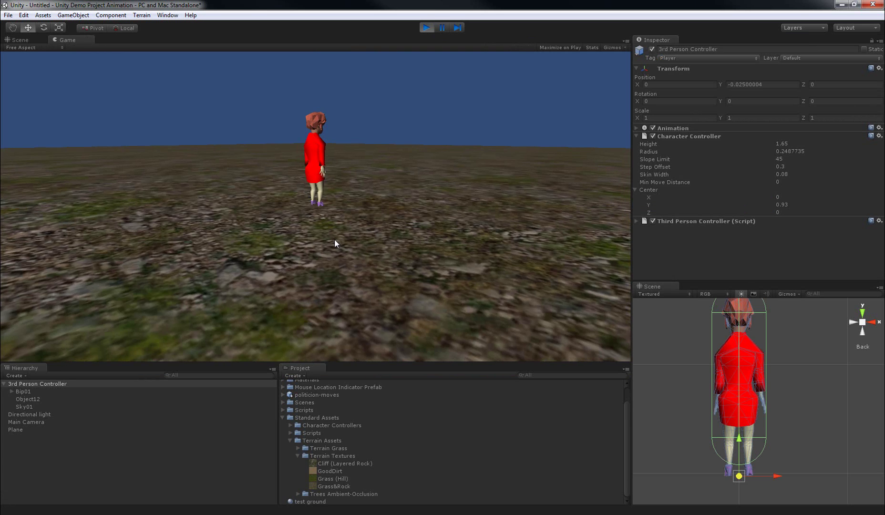
left_click(153, 472)
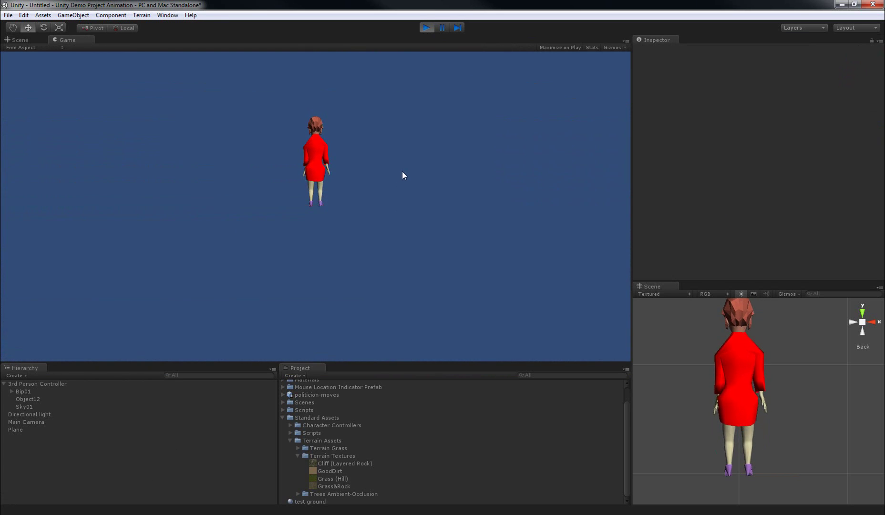
Walk the character back and forth in the running game to examine its foot contact and walking pace against the ground
key("a")
key("d")
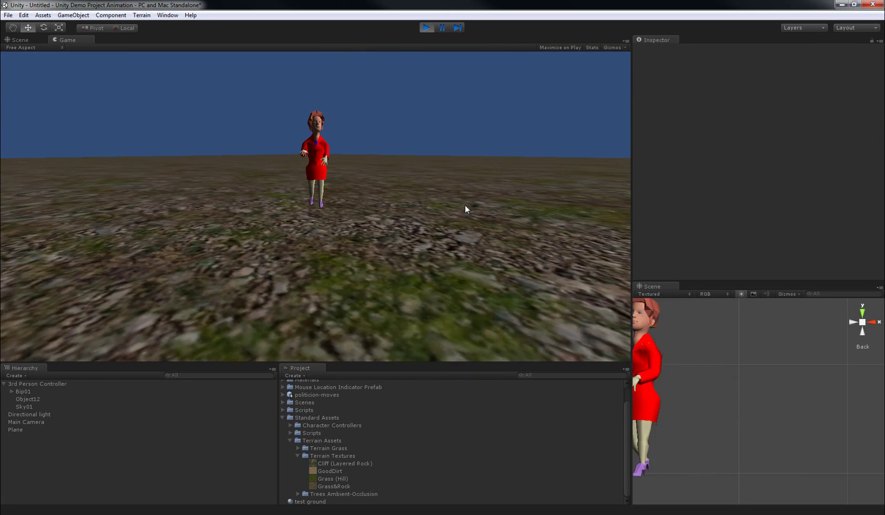
key("d")
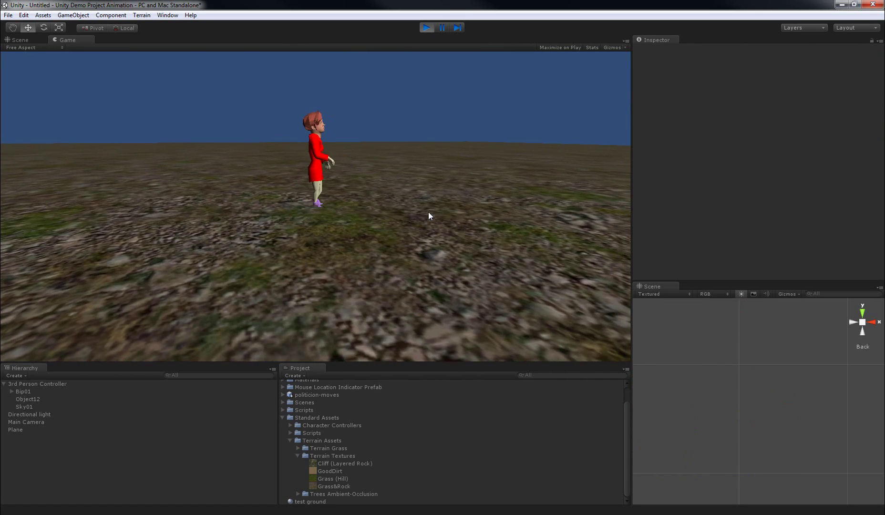
key("a")
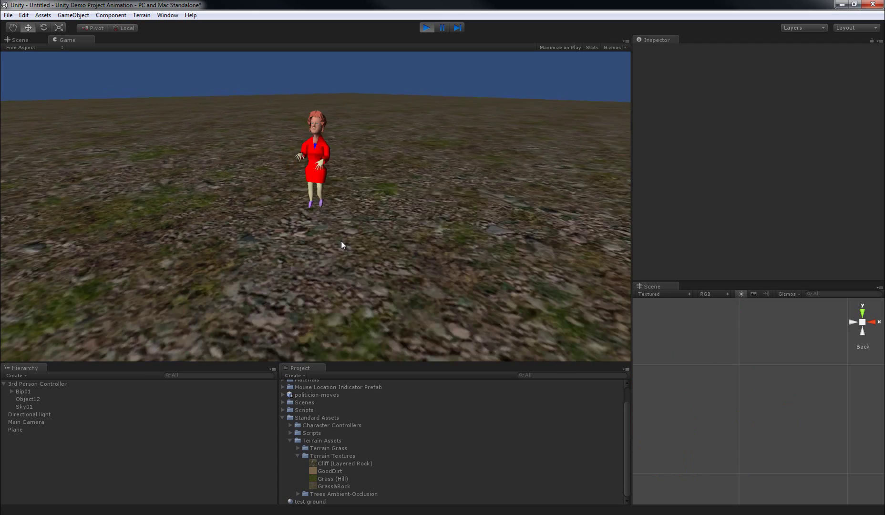
key("d")
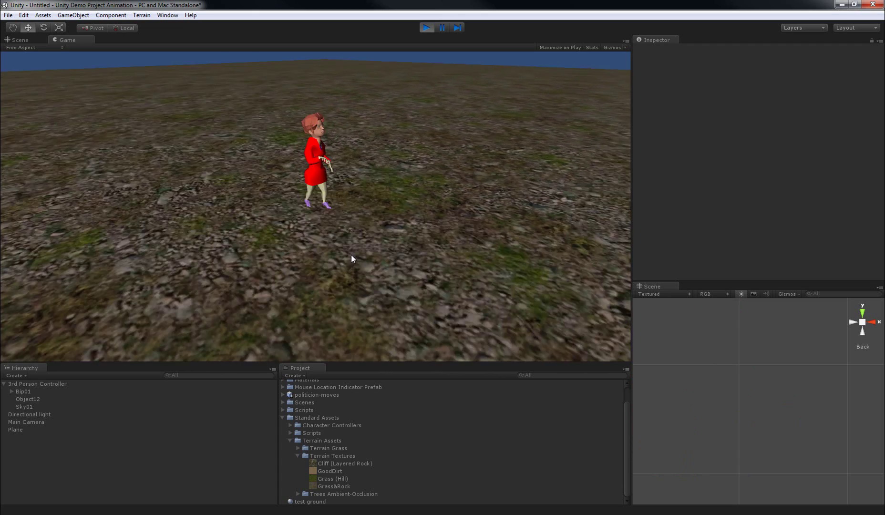
key("w")
key("d")
key("a")
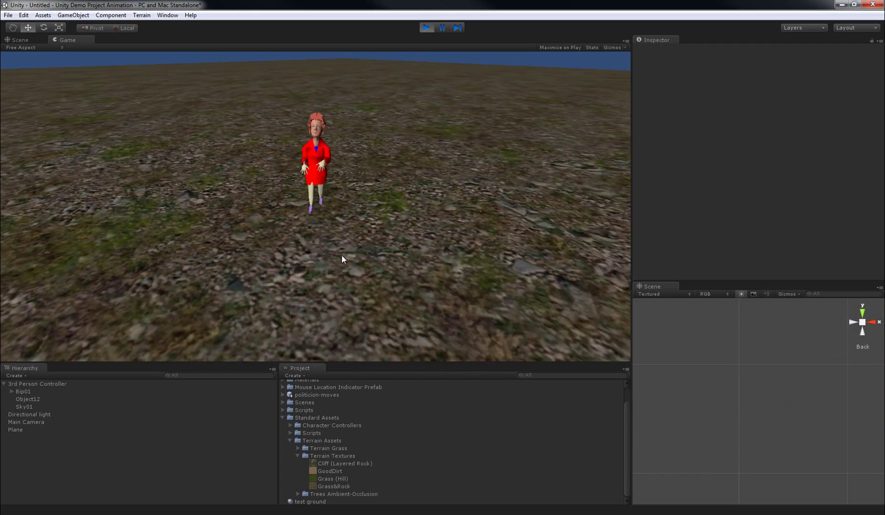
key("w")
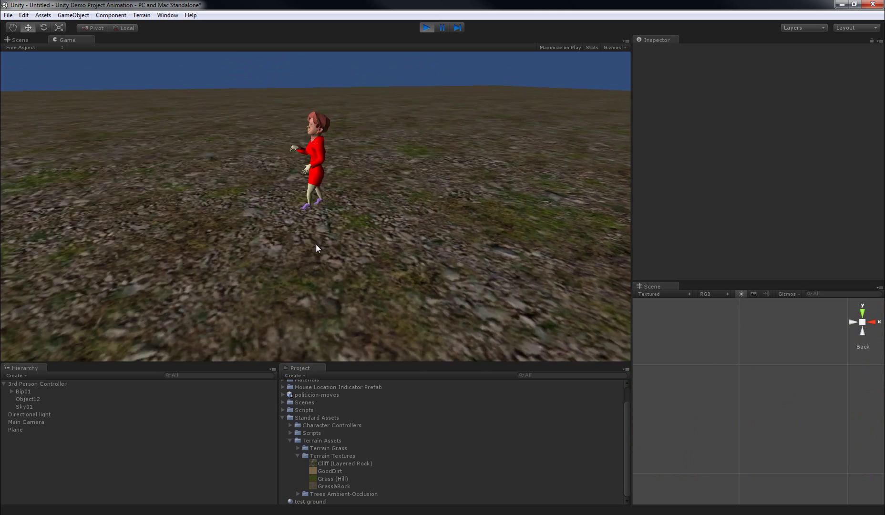
key("a")
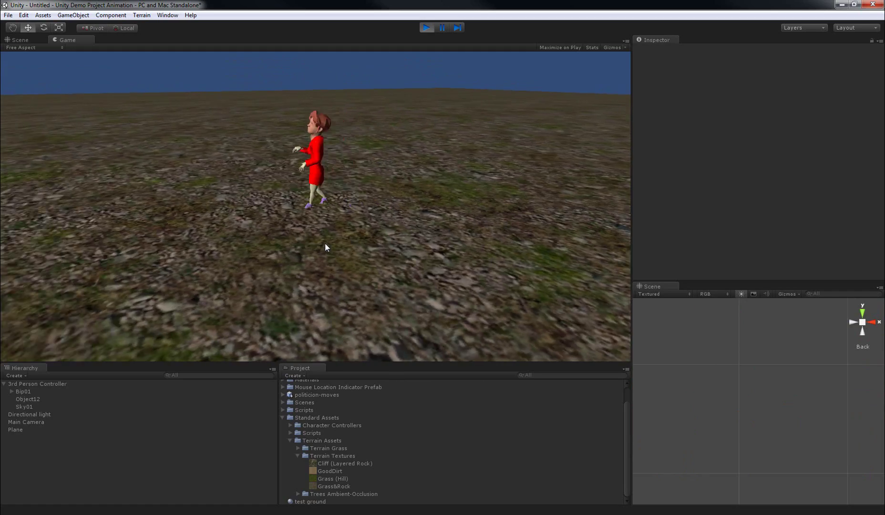
key("d")
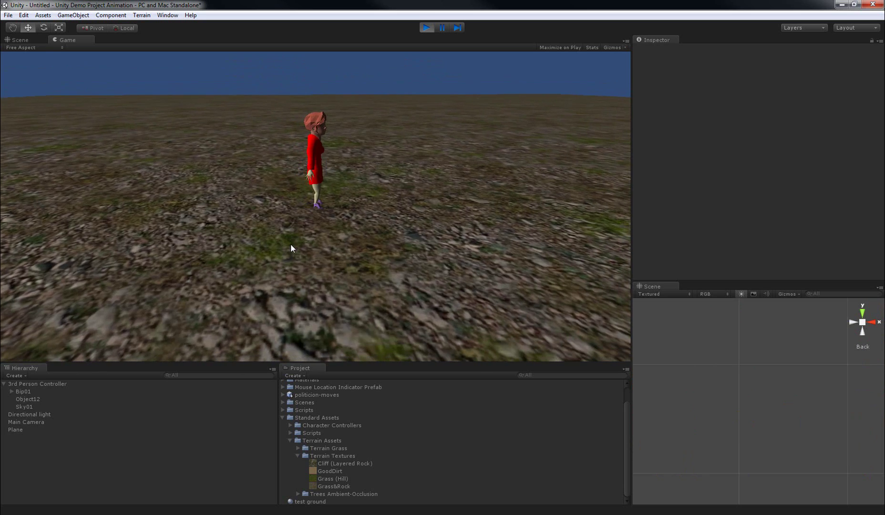
Lower the 3rd Person Controller script's Walk Speed to about 0.41 and Trot Speed to about 0.54, and test the walk
left_click(32, 384)
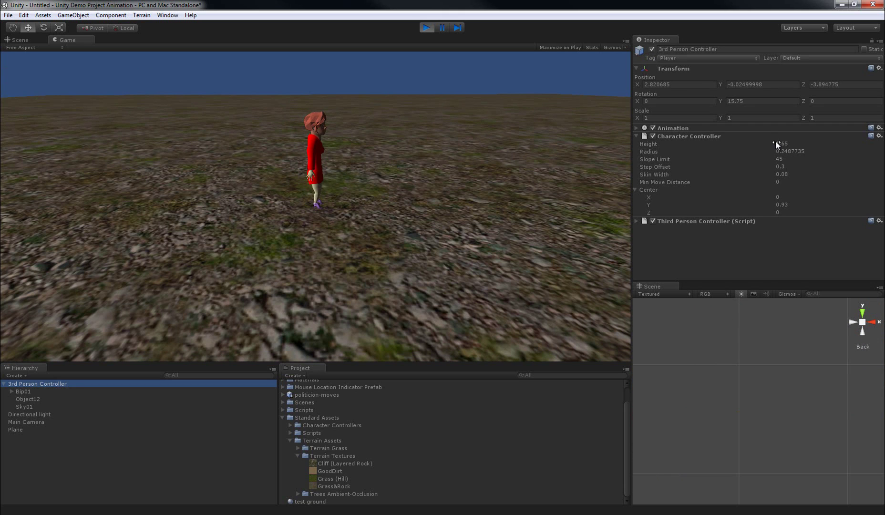
left_click(636, 220)
scroll(750, 229, "down", 5)
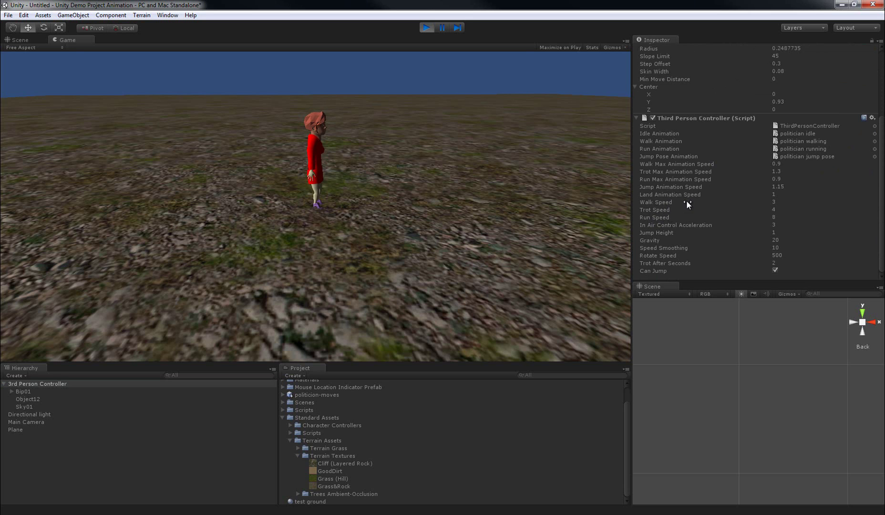
left_click_drag(696, 200, 652, 199)
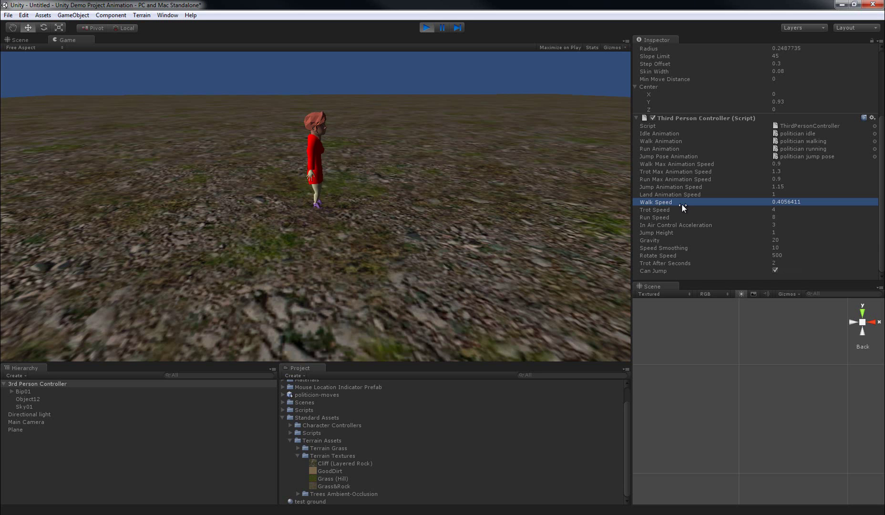
left_click_drag(693, 209, 663, 210)
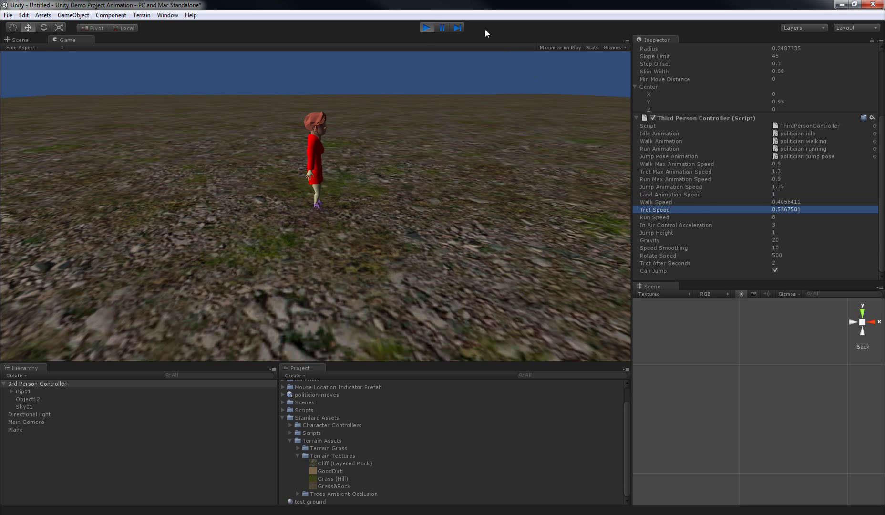
key("Right")
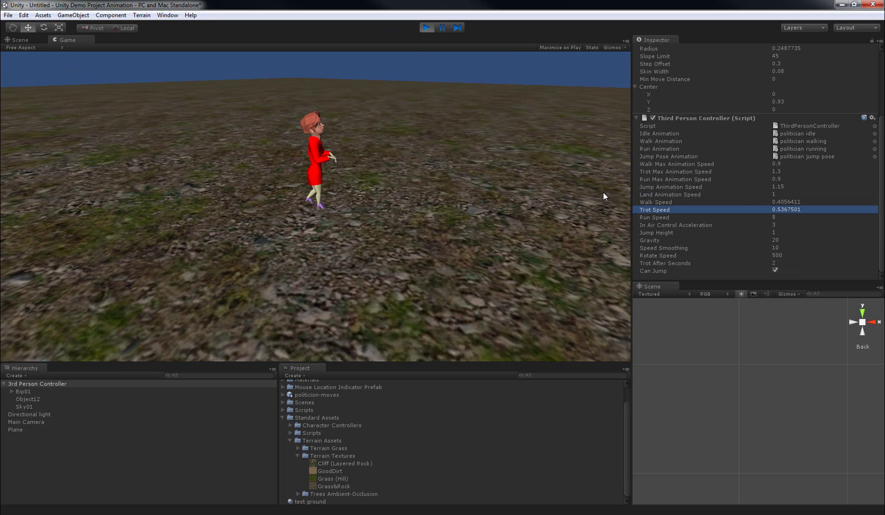
Reduce the Third Person Controller script's Walk Speed to about 0.32 and review the Trot Speed and Trot After Seconds settings
left_click(758, 202)
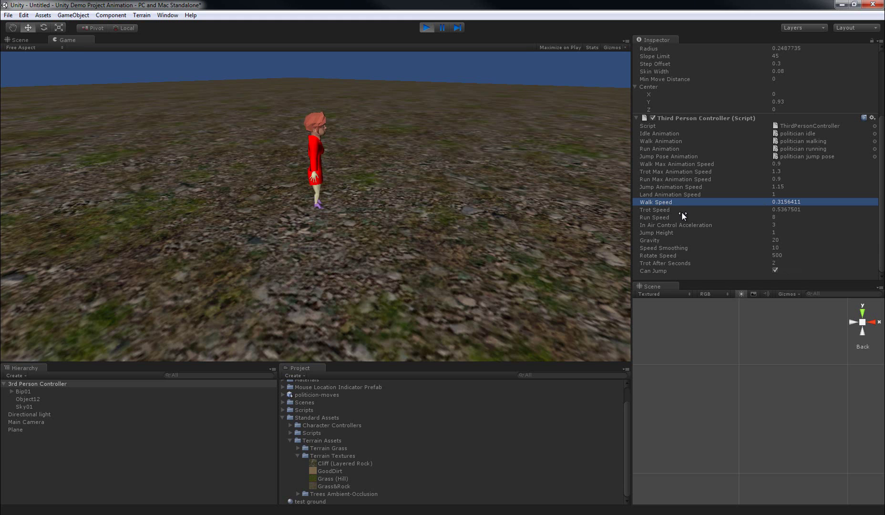
left_click(665, 211)
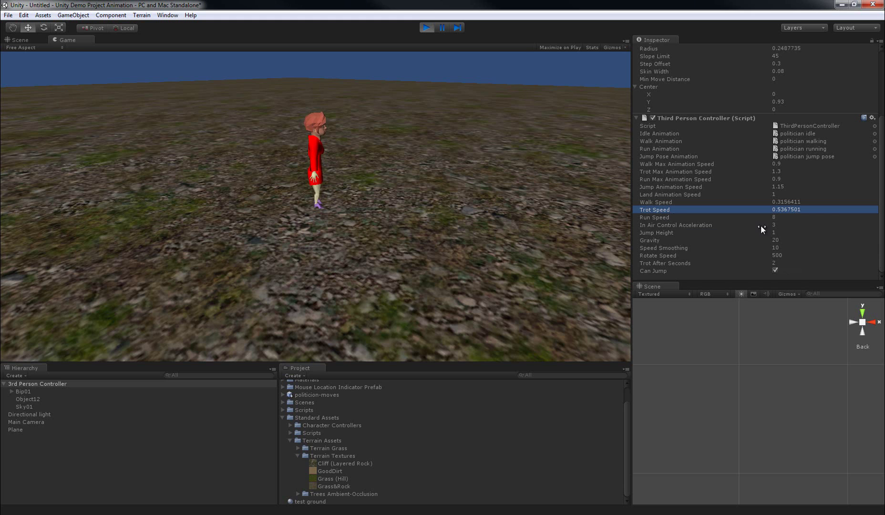
left_click(686, 263)
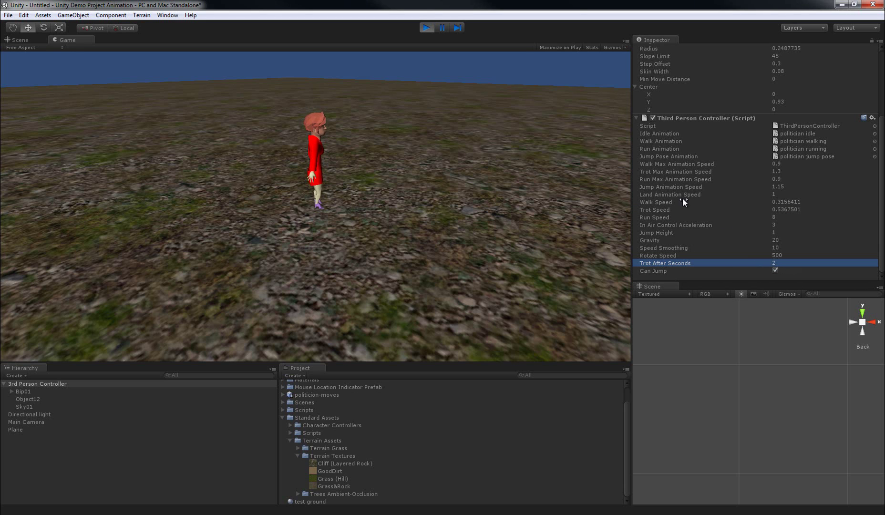
left_click(672, 200)
left_click(665, 209)
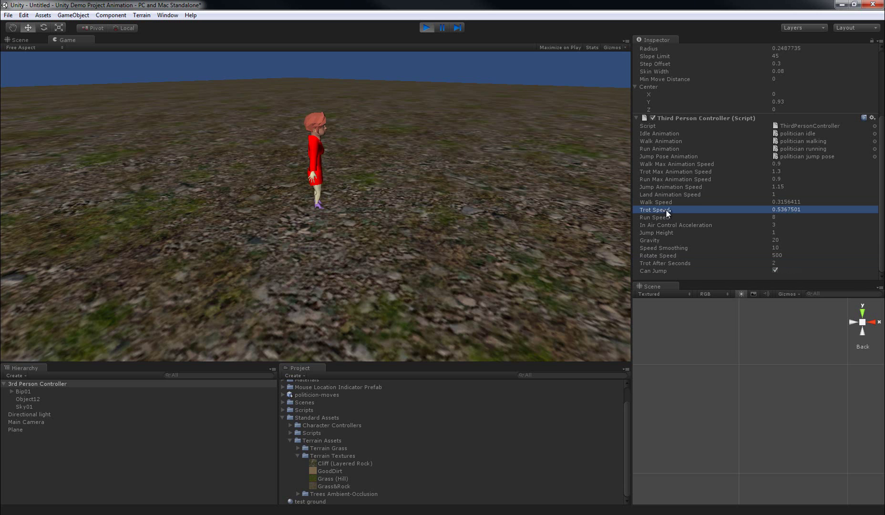
Walk the character in several directions to examine whether the slower walk and trot match the leg movement
left_click(412, 207)
key("Right")
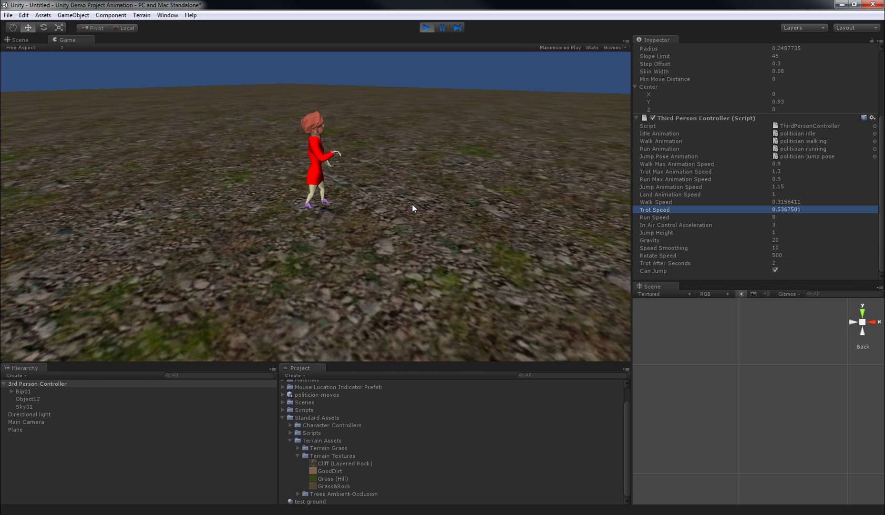
key("Down")
key("a")
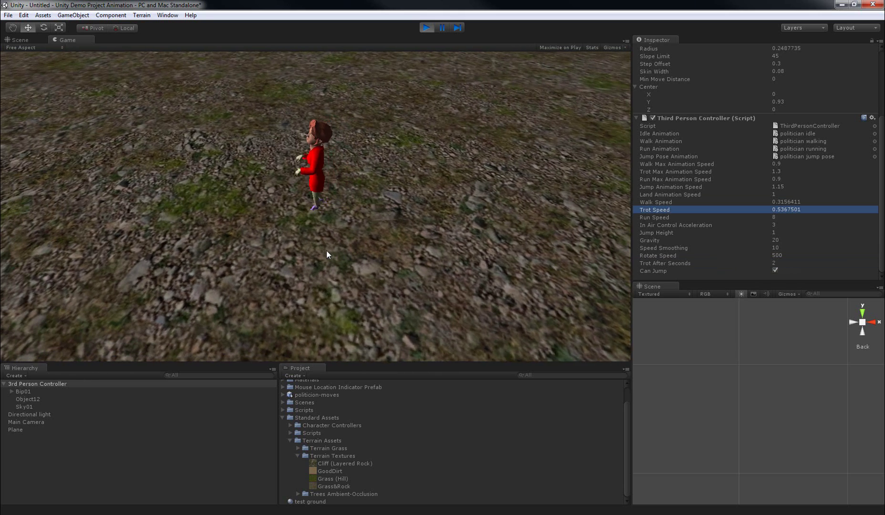
key("d")
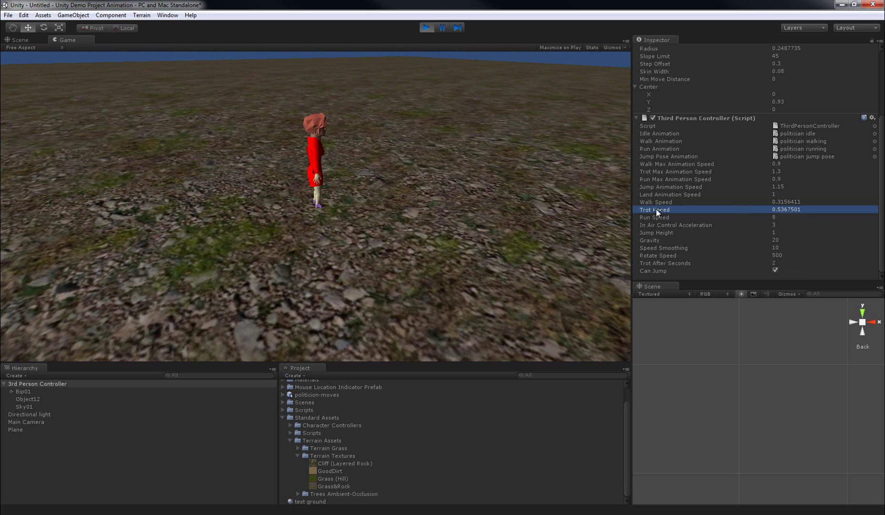
left_click(440, 185)
key("Right")
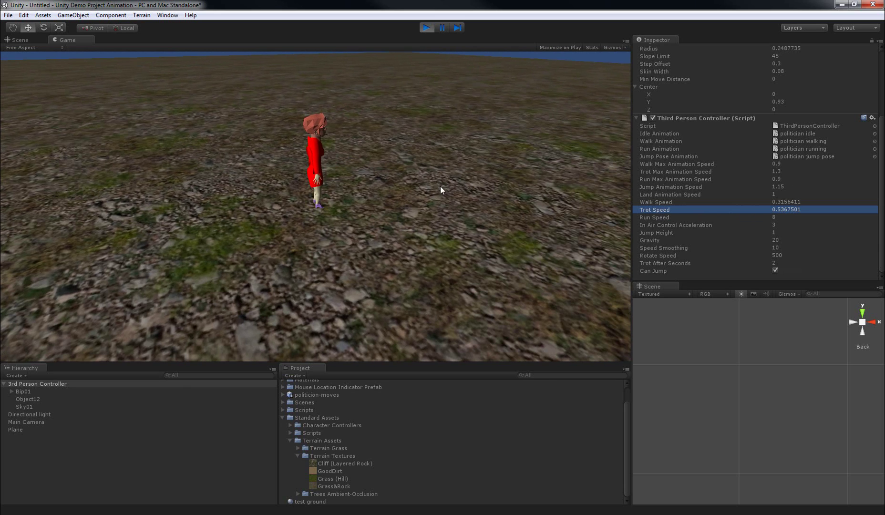
key("Left")
key("Up")
key("Left")
key("Right")
key("Up")
key("Right")
key("Down")
key("Left")
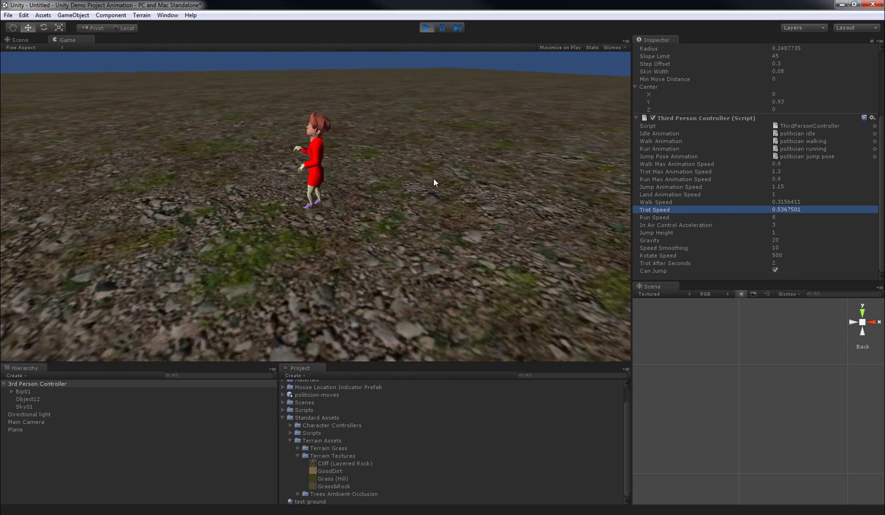
Set the Third Person Controller script's Run Speed to 4 and its Run Max Animation Speed to 5
left_click(777, 217)
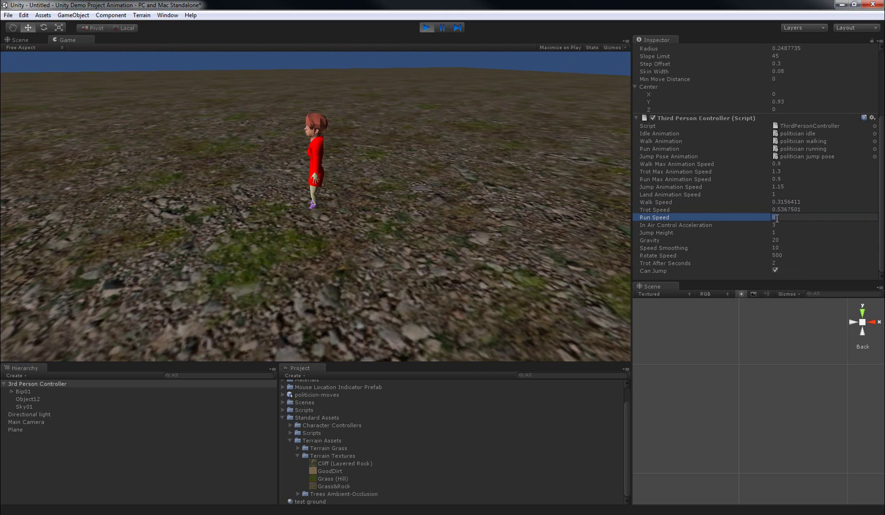
type("4")
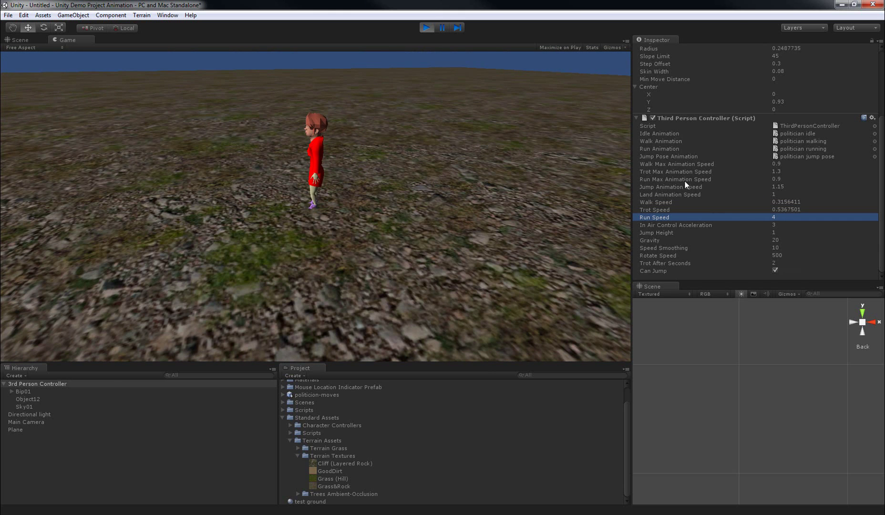
left_click(778, 179)
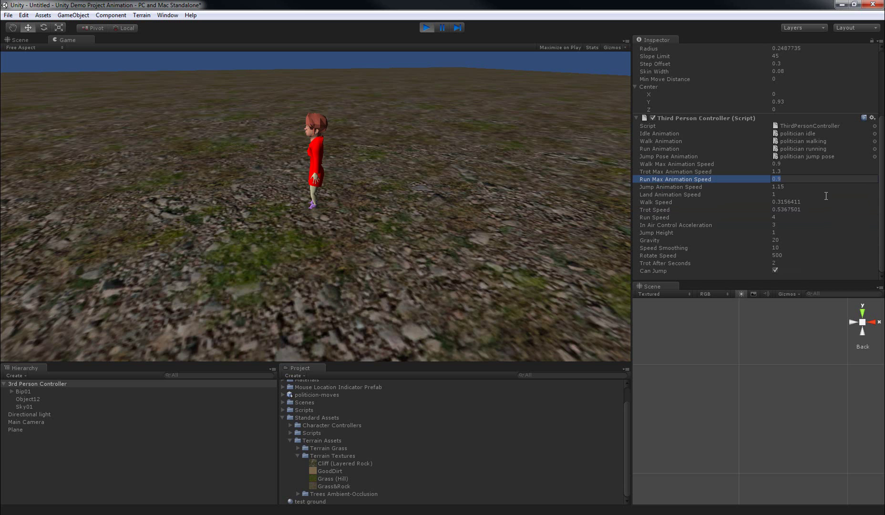
key("Return")
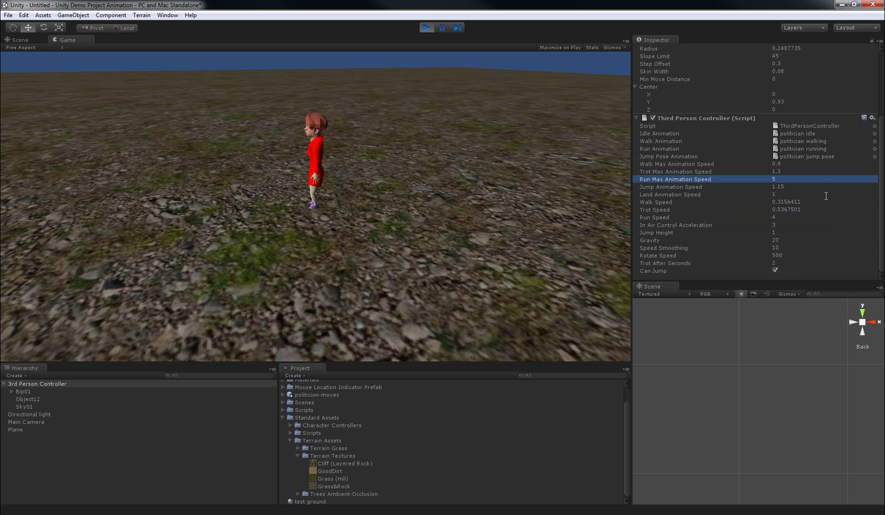
Move the character around the terrain to examine its motion with the new run settings
left_click(343, 198)
key("Right")
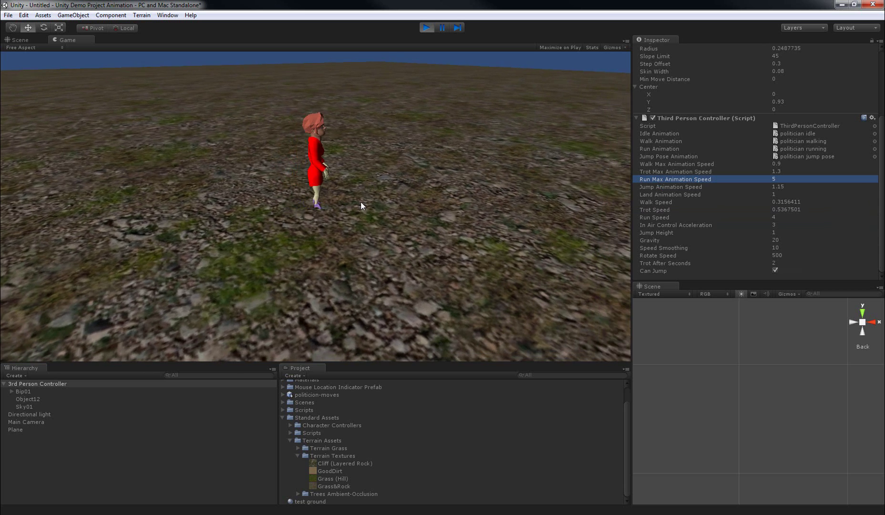
key("Left")
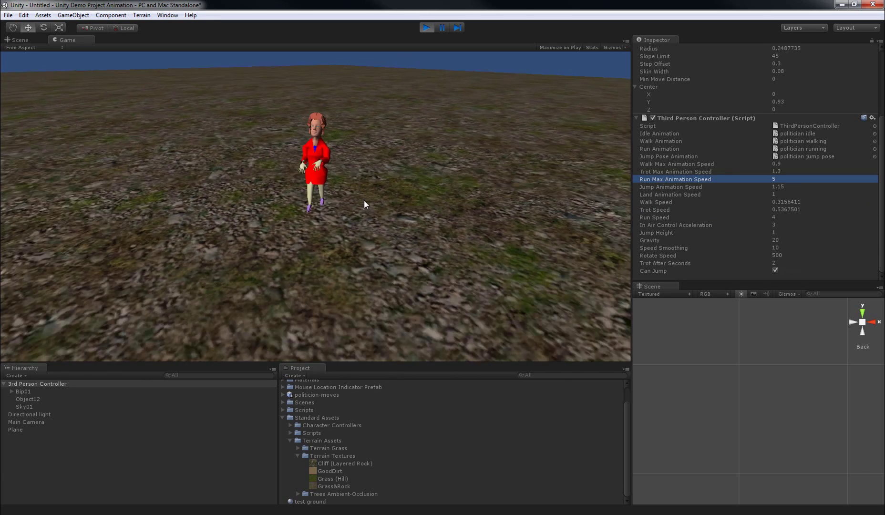
key("Up")
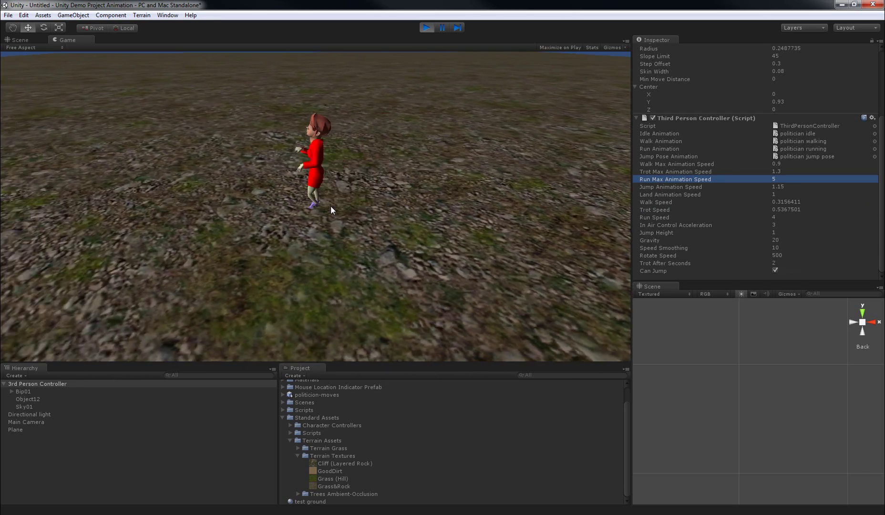
key("Right")
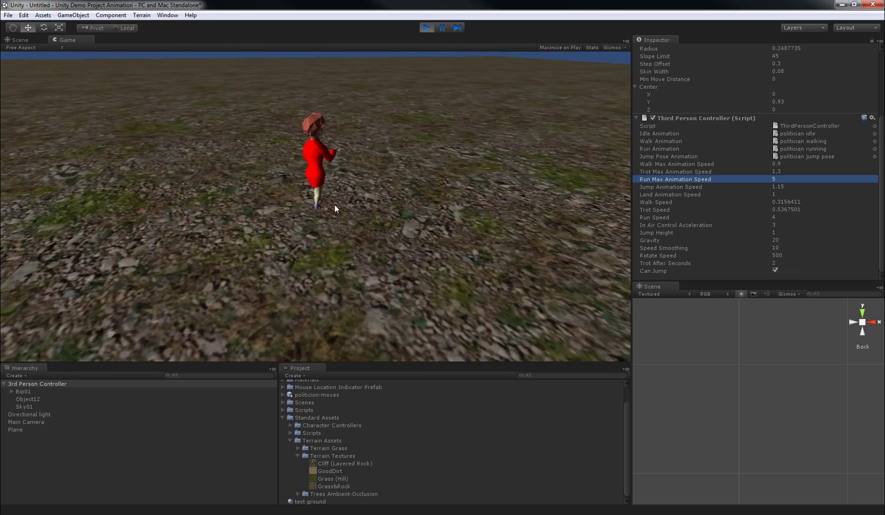
key("Up")
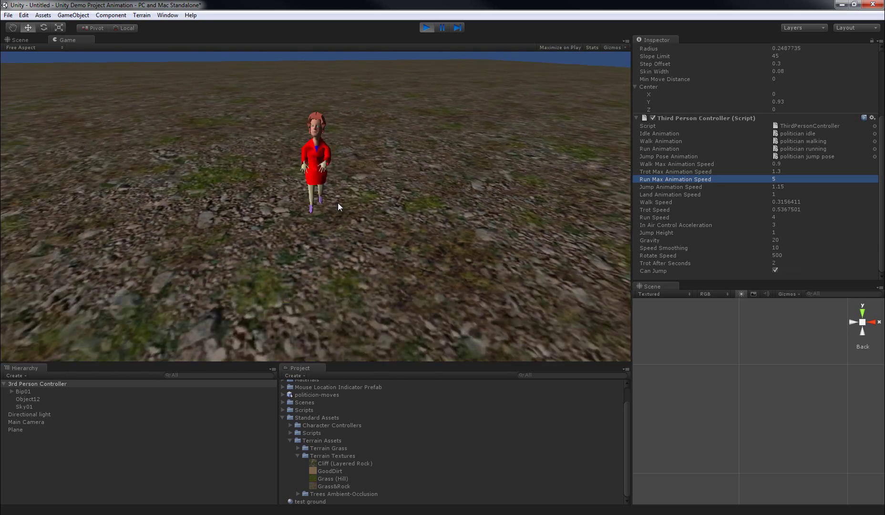
key("Right")
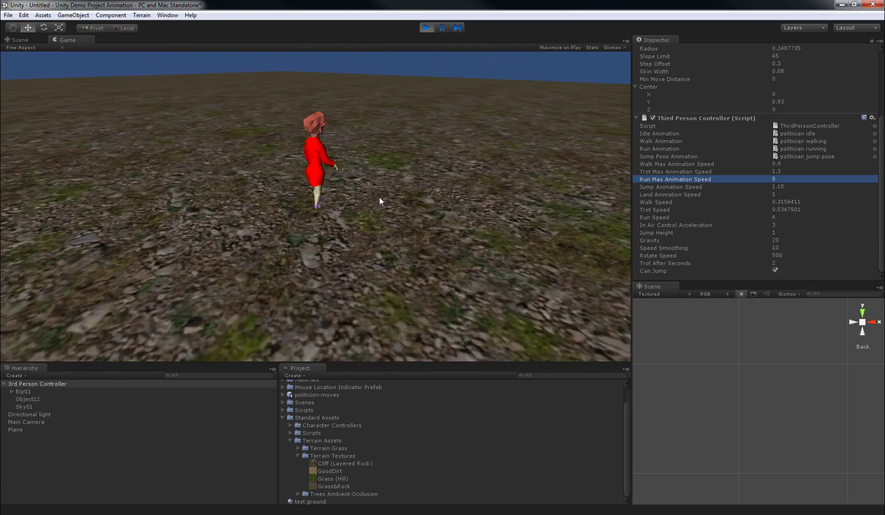
key("Right")
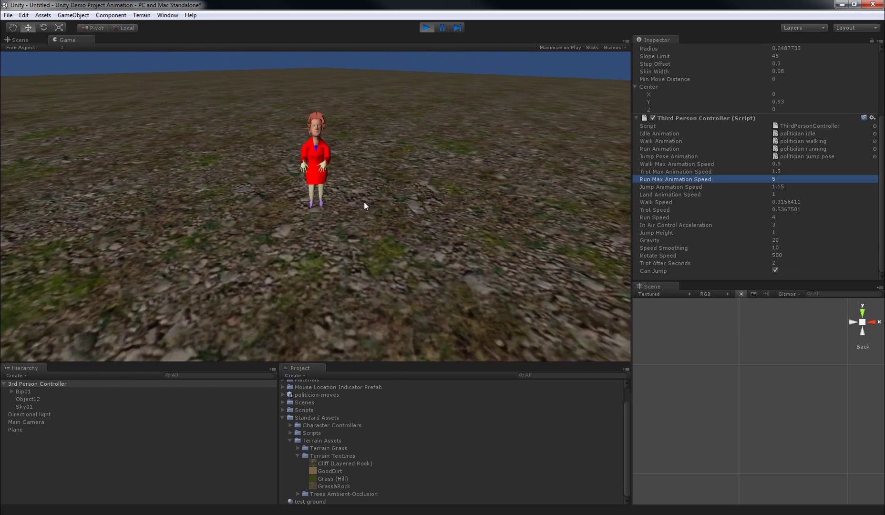
key("Left")
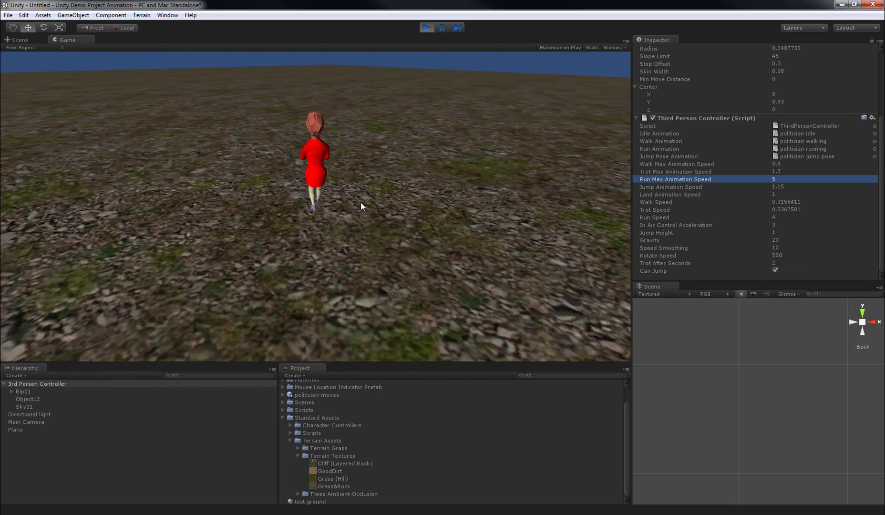
key("Right")
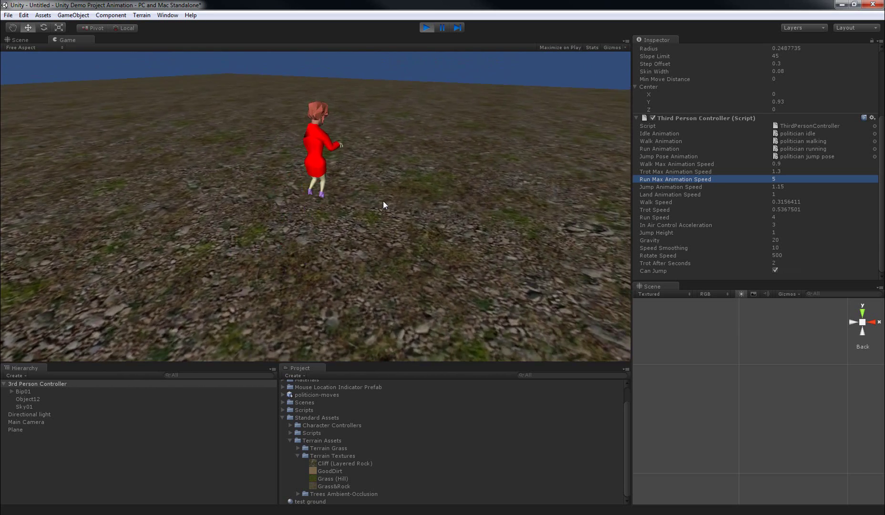
Walk the character in several directions to examine the leg motion, and review the character's controller settings
key("Right")
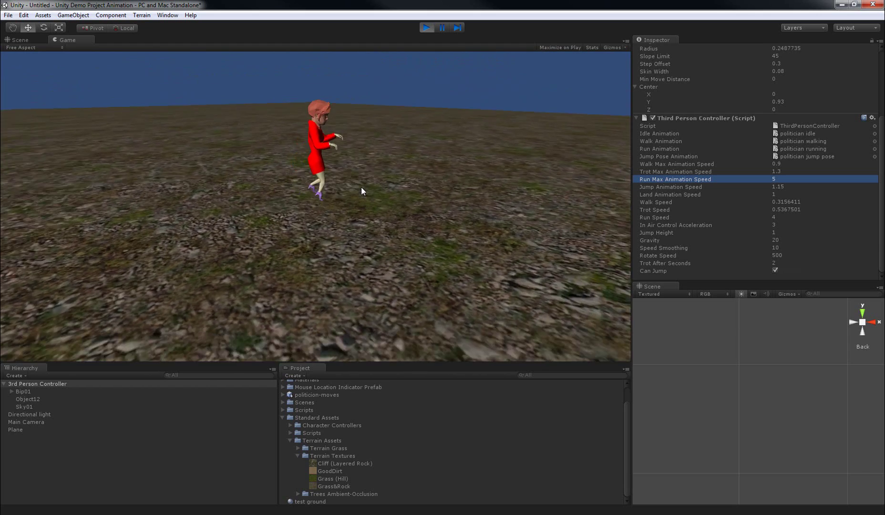
key("Down")
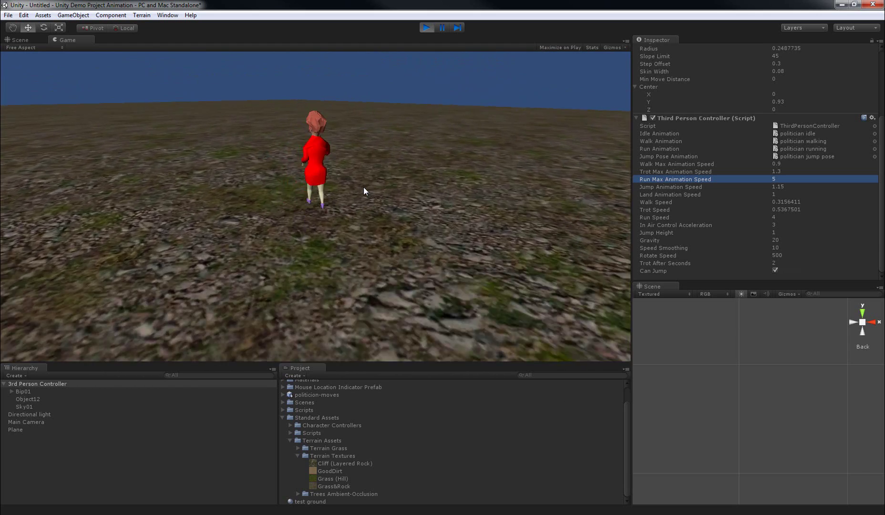
key("Right")
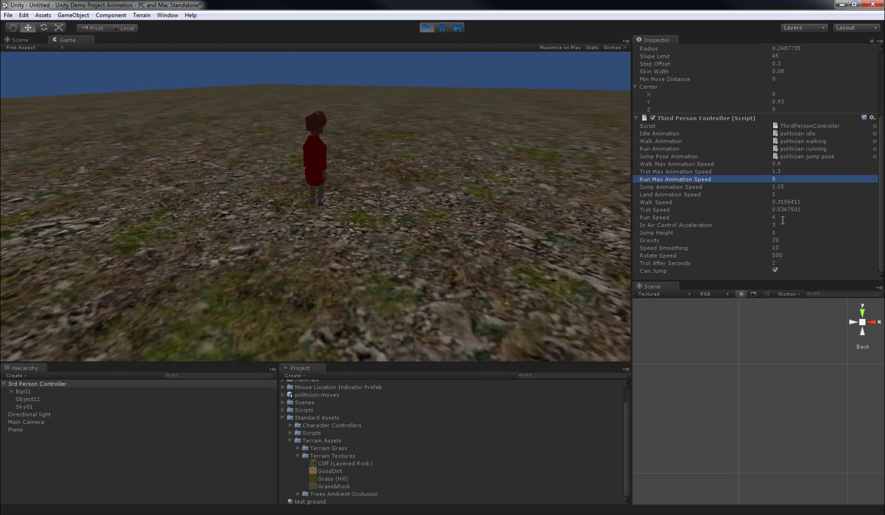
type("5")
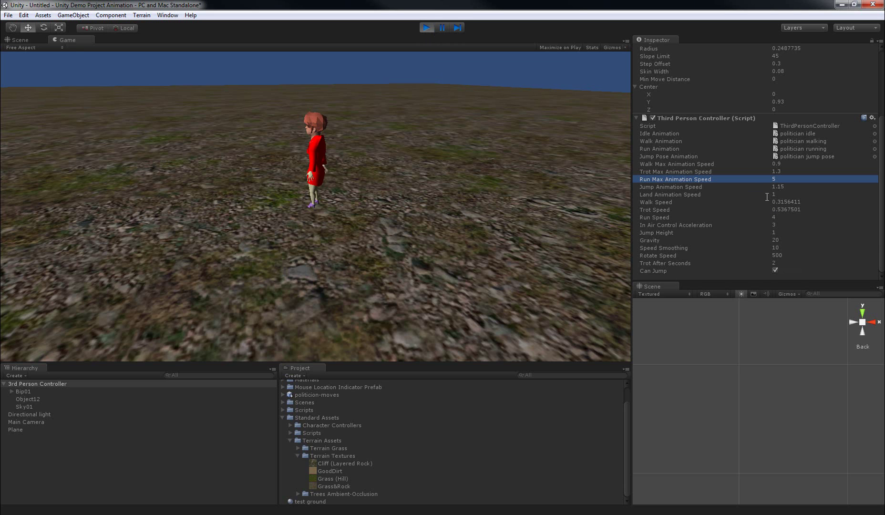
scroll(769, 216, "up", 2)
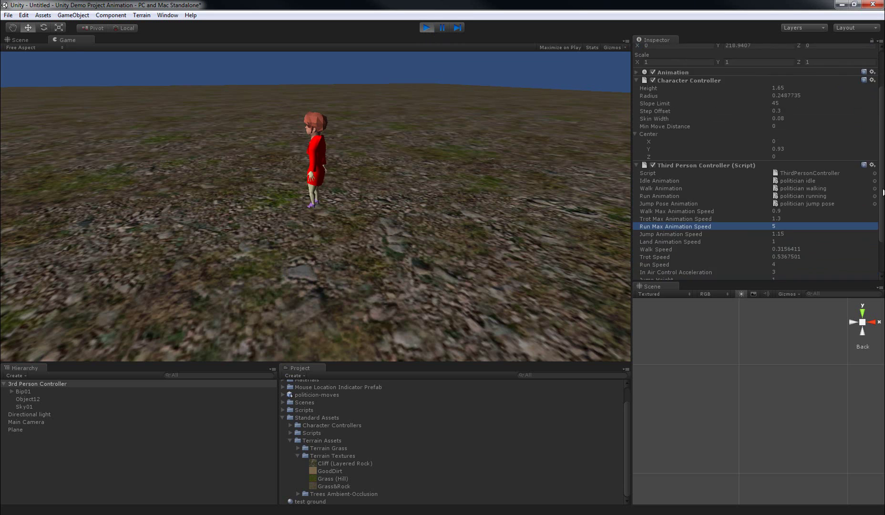
scroll(769, 216, "up", 3)
scroll(796, 199, "down", 4)
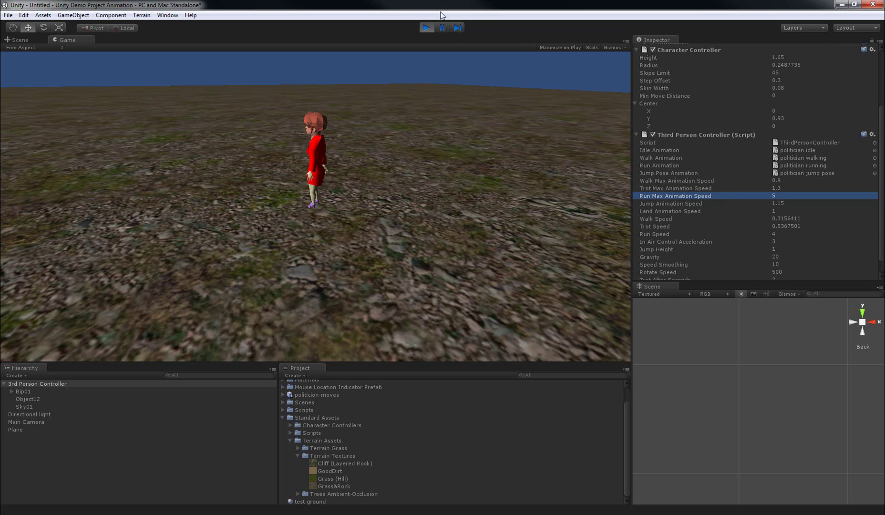
Stop play mode and set the Third Person Controller script's Walk Speed to 0.3 and Trot Speed to 0.4
left_click(428, 28)
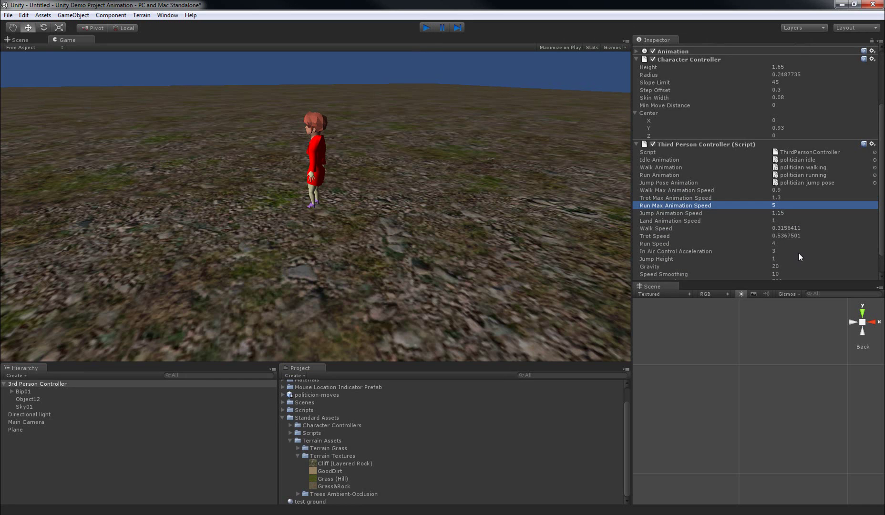
key("ctrl+p")
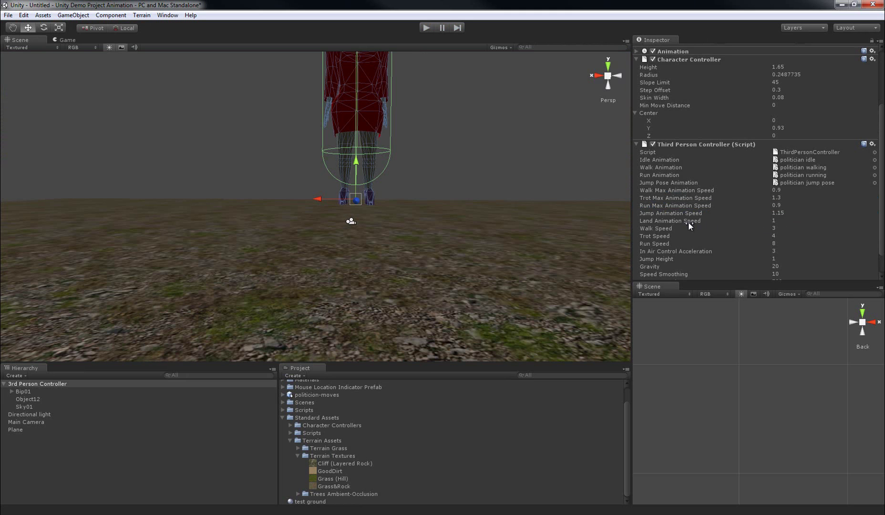
left_click(778, 228)
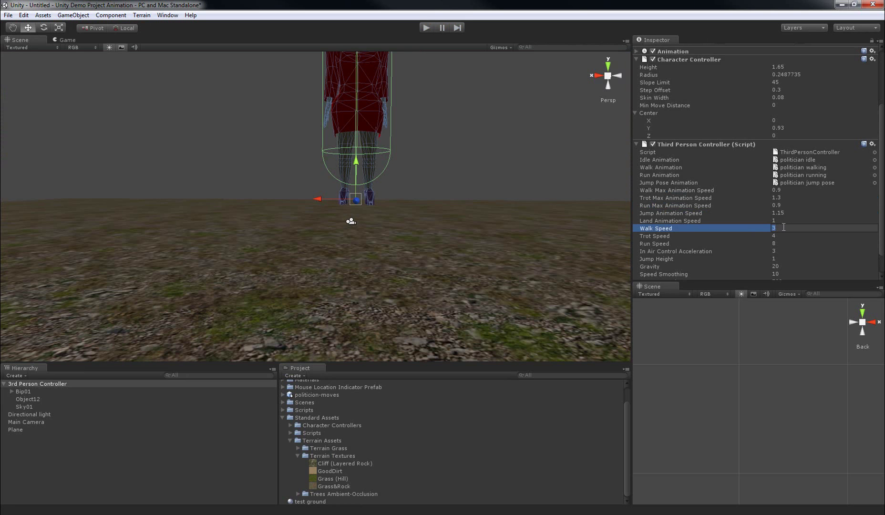
type(".3")
key("Return")
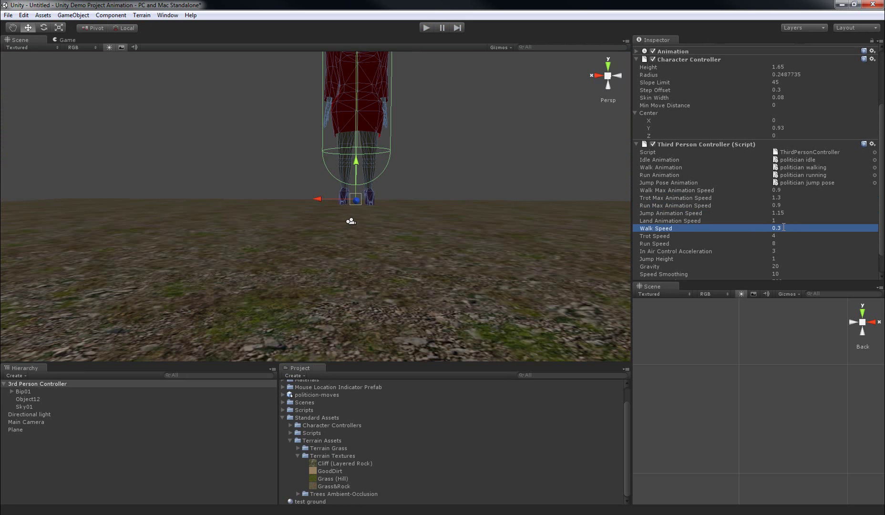
left_click(785, 236)
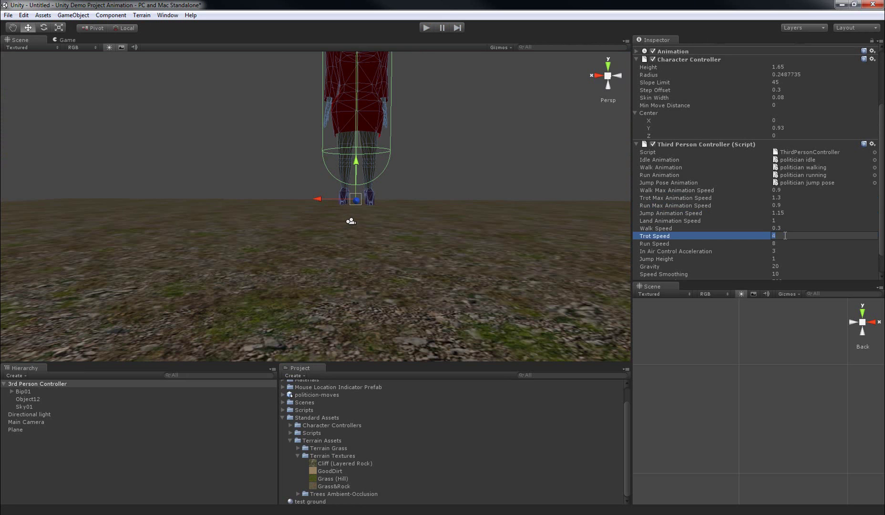
type(".4")
key("Return")
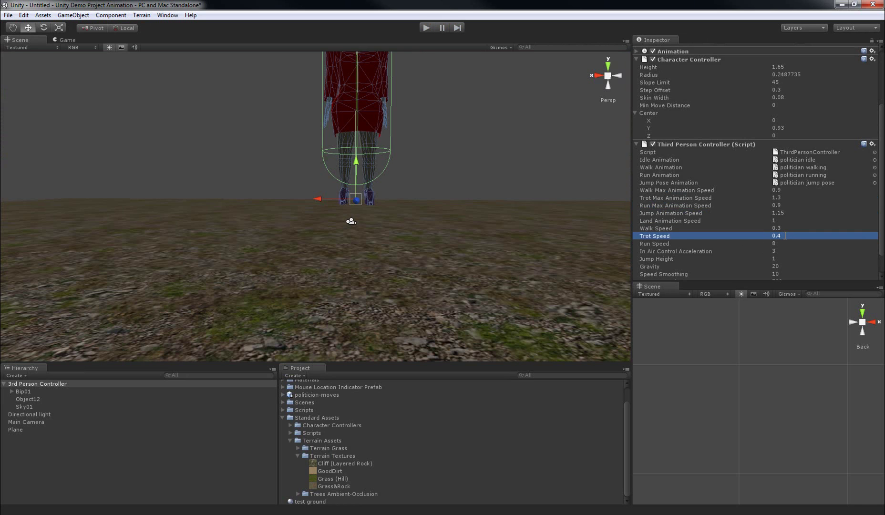
left_click_drag(883, 234, 883, 143)
left_click_drag(882, 182, 883, 146)
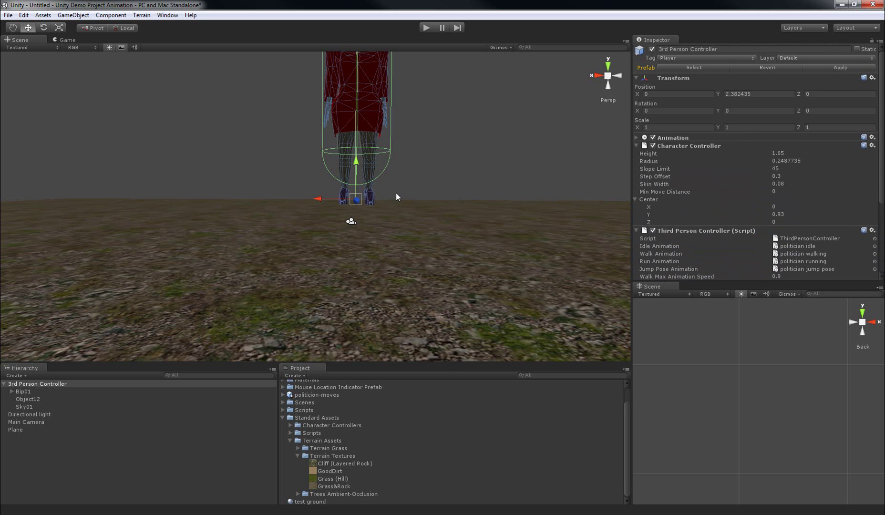
left_click_drag(415, 261, 358, 315, "alt")
scroll(360, 315, "down", 2, "alt")
scroll(362, 314, "down", 2, "alt")
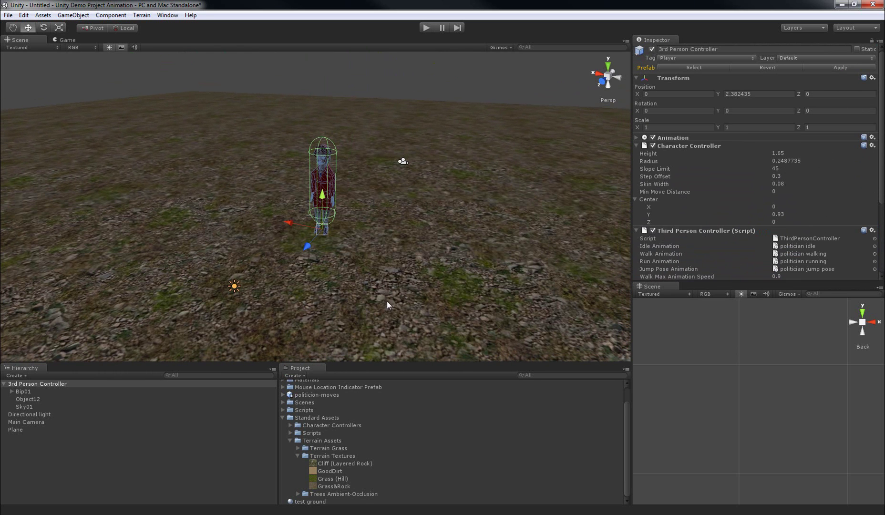